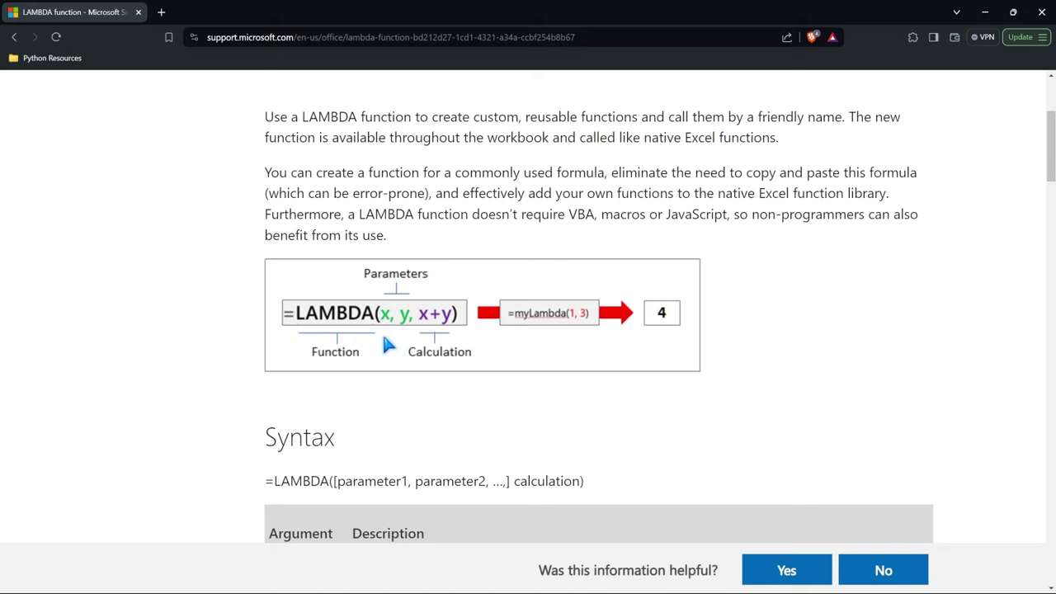
# Step: Examine the LAMBDA function's example diagram and syntax section on the Microsoft support page
pyautogui.scroll(-3, 403, 337)
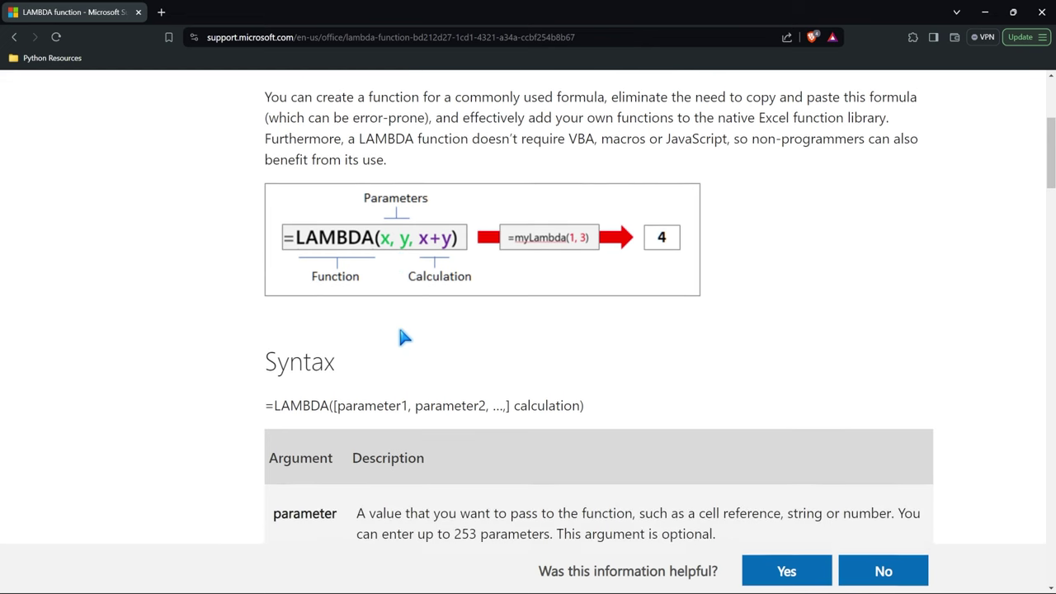
pyautogui.scroll(-1, 403, 337)
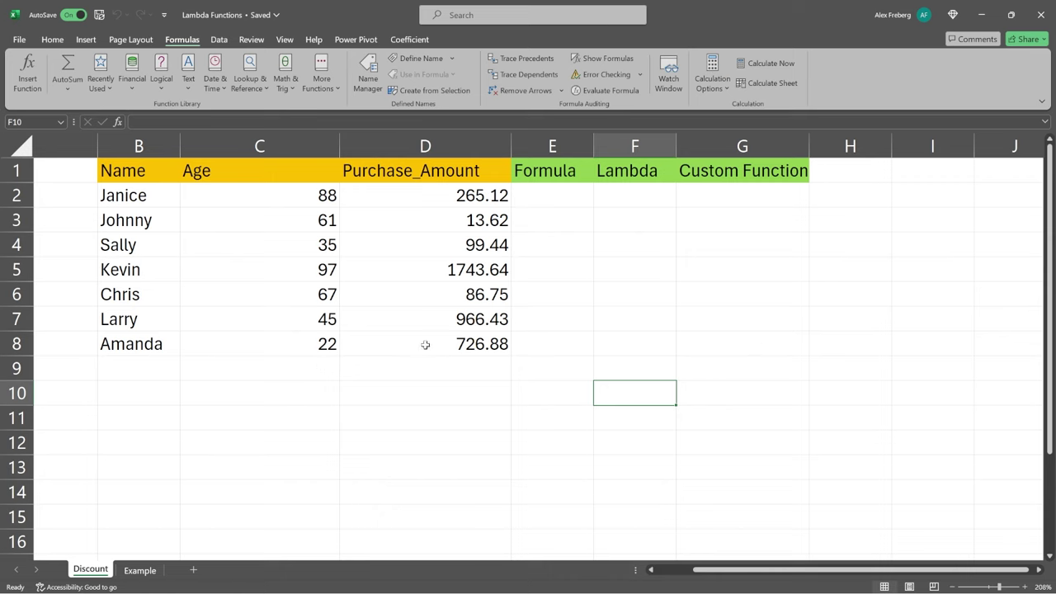
# Step: Highlight the Purchase_Amount column and the Age values on the Discount sheet to examine the source data
pyautogui.moveTo(443, 170); pyautogui.dragTo(431, 342)
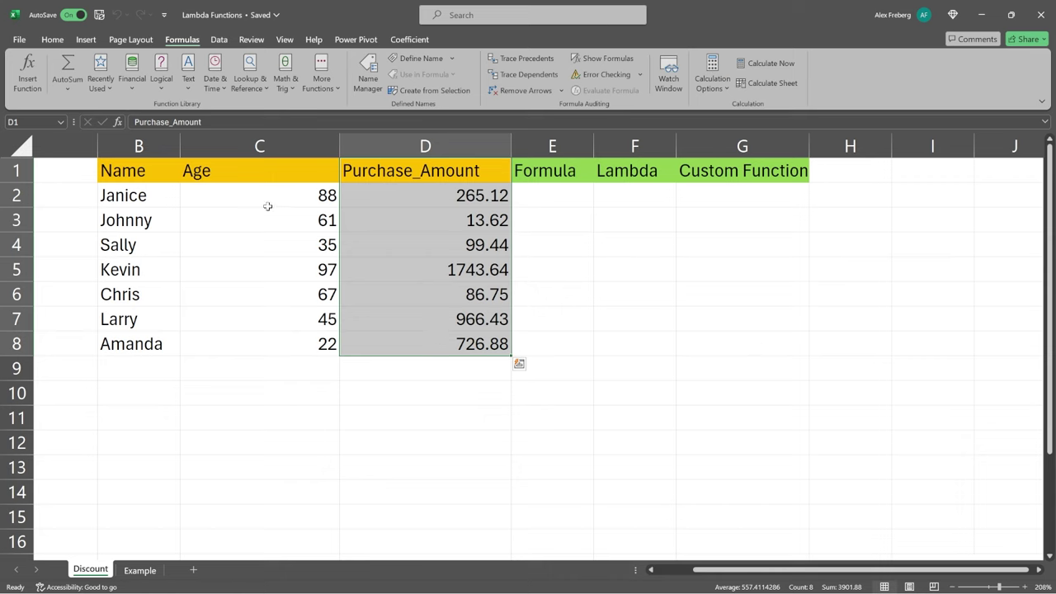
pyautogui.moveTo(261, 196); pyautogui.dragTo(275, 350)
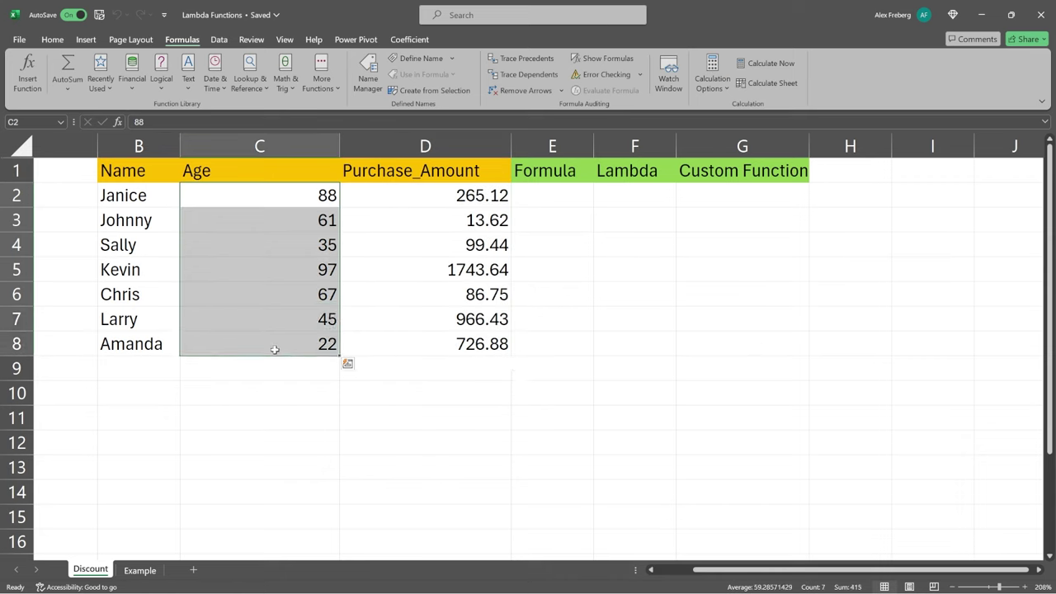
pyautogui.click(266, 346)
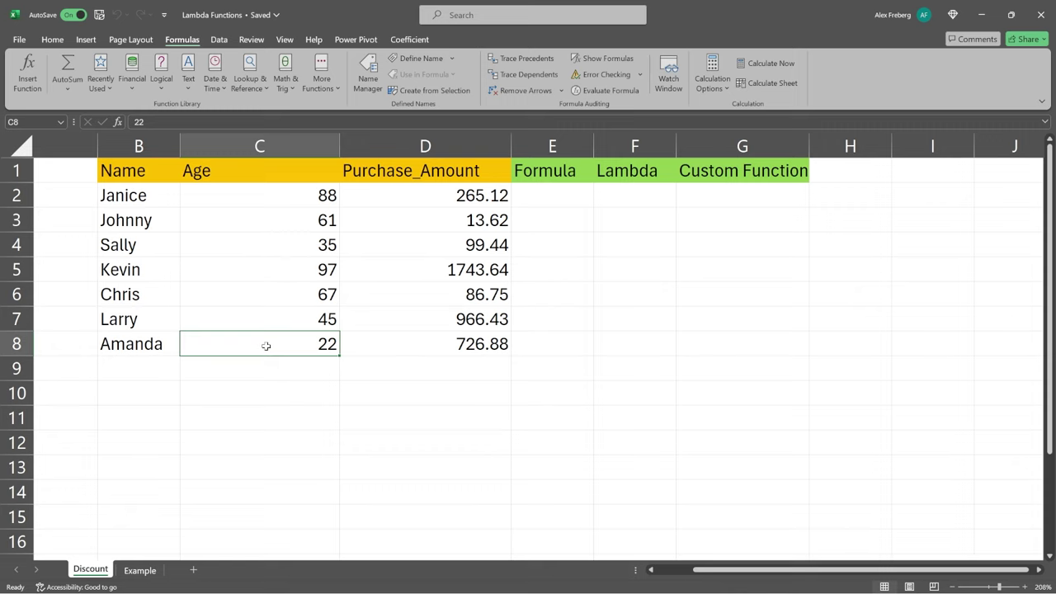
# Step: Enter the discount formula =IF(C2>64,D2*.75,D2*.9) in cell E2 of the Formula column
pyautogui.click(549, 197)
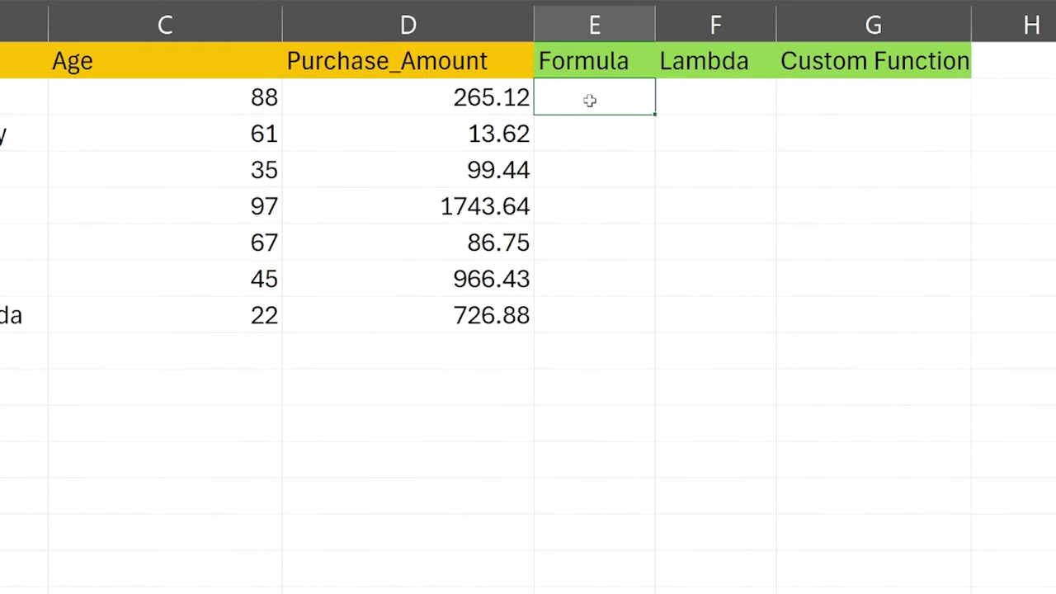
pyautogui.write('=IF')
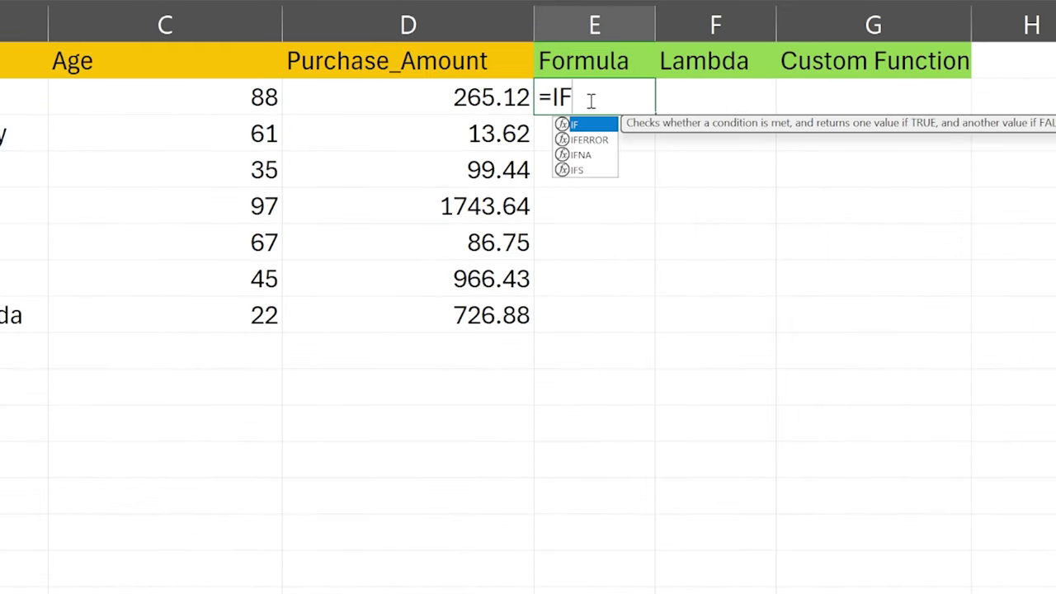
pyautogui.write('(')
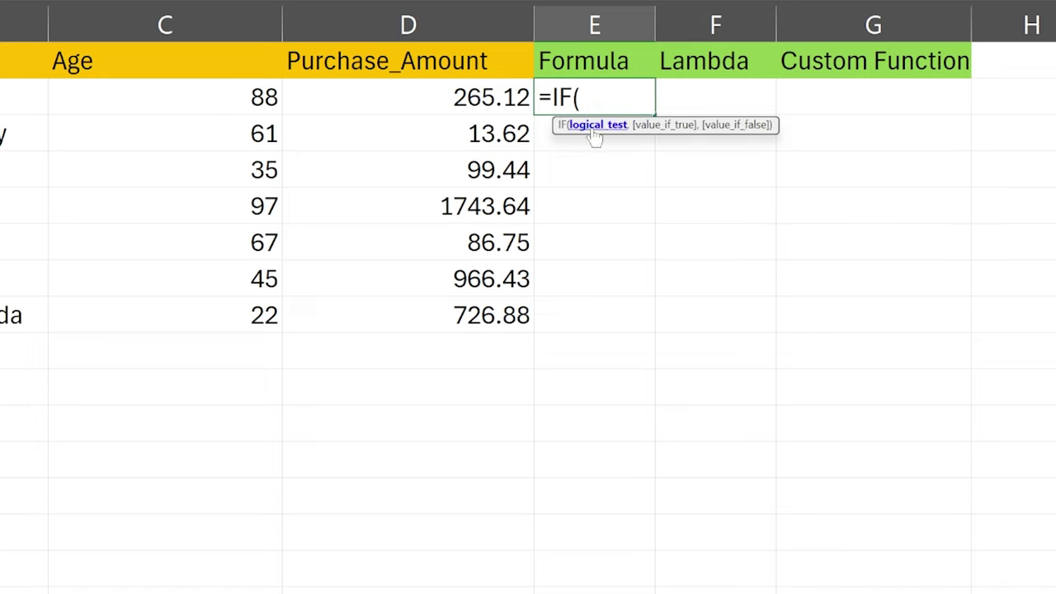
pyautogui.click(207, 98)
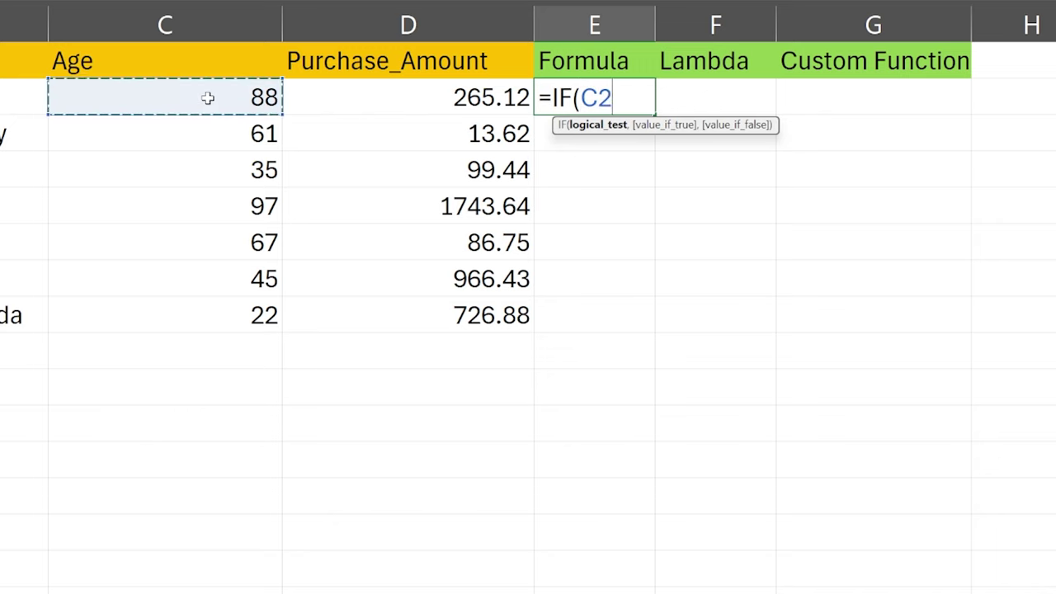
pyautogui.write('>64')
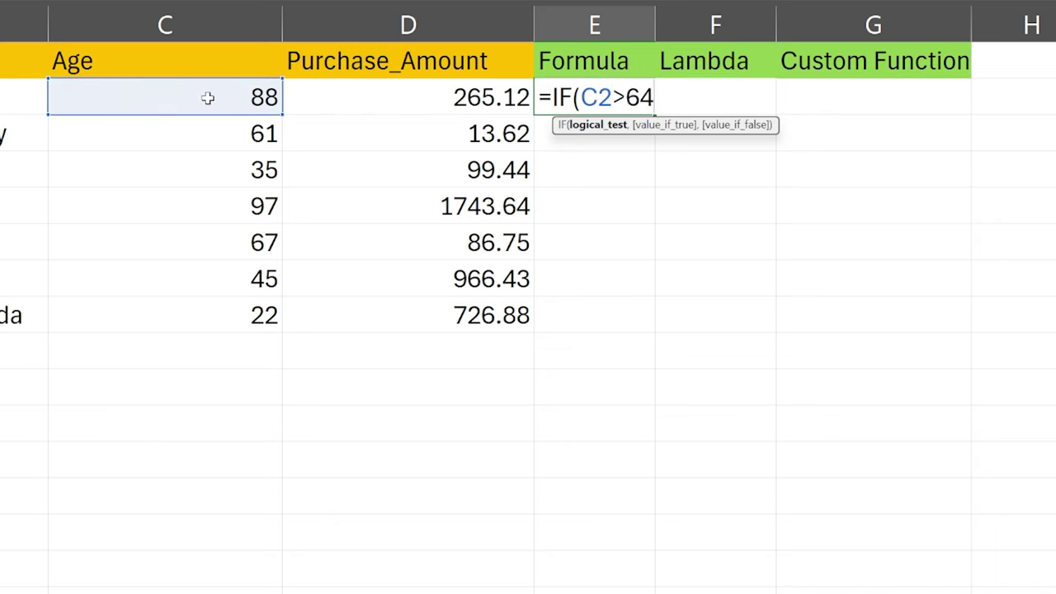
pyautogui.write(',')
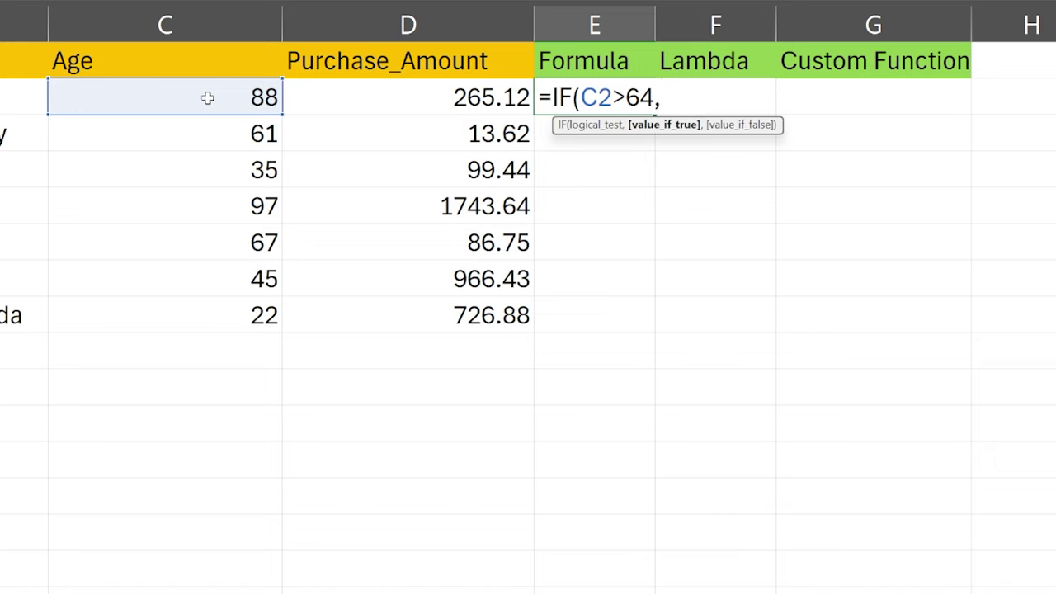
pyautogui.click(364, 98)
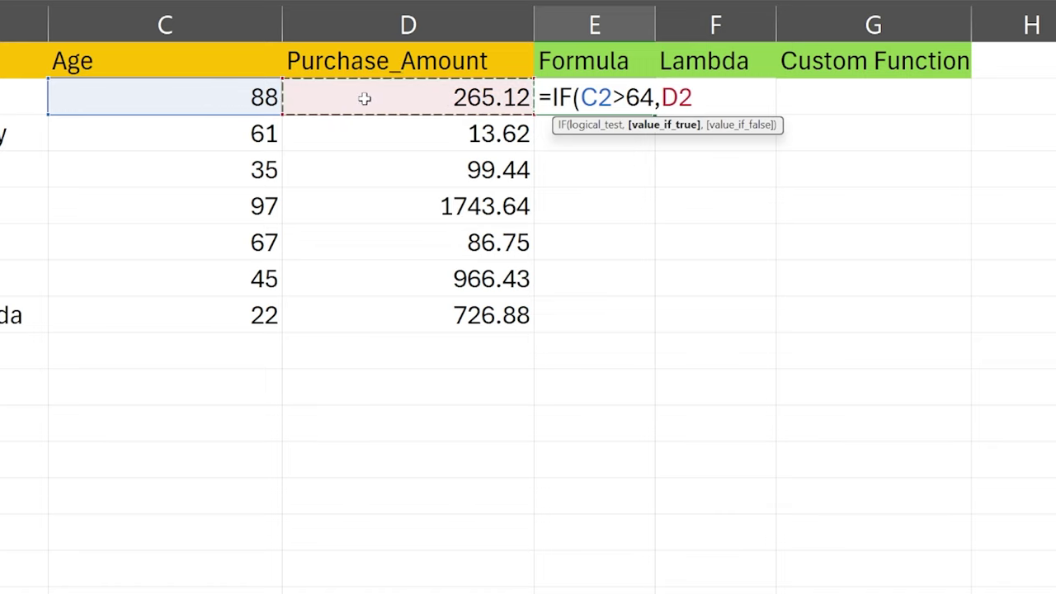
pyautogui.write('*')
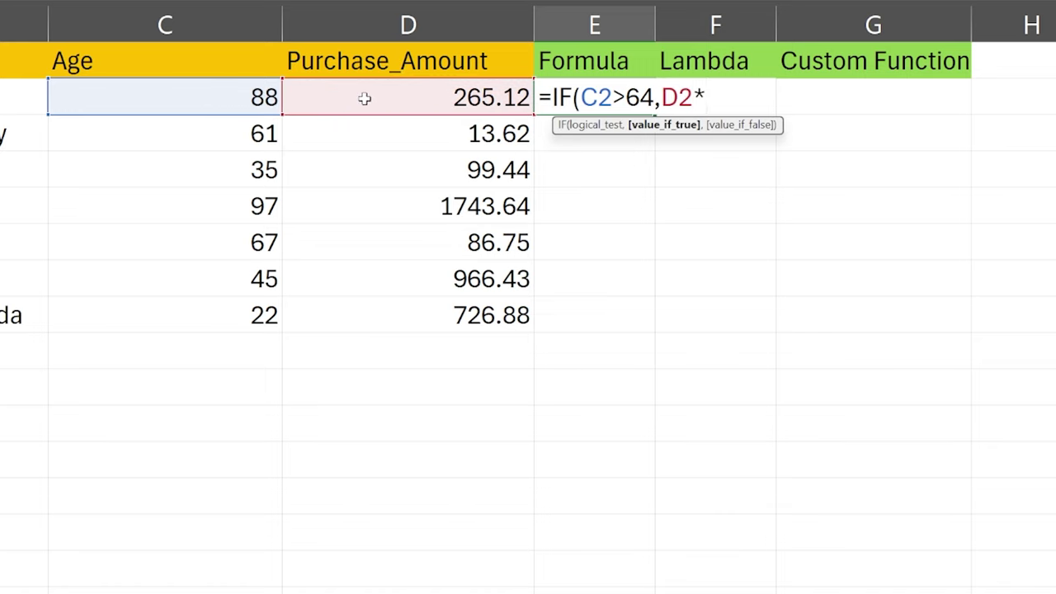
pyautogui.write('.75')
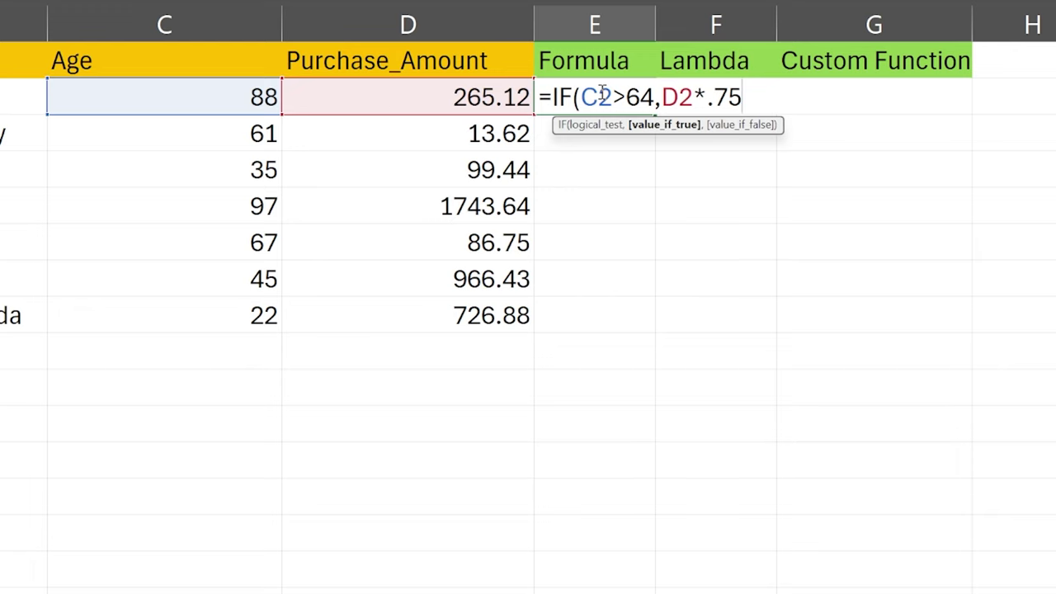
pyautogui.write(',')
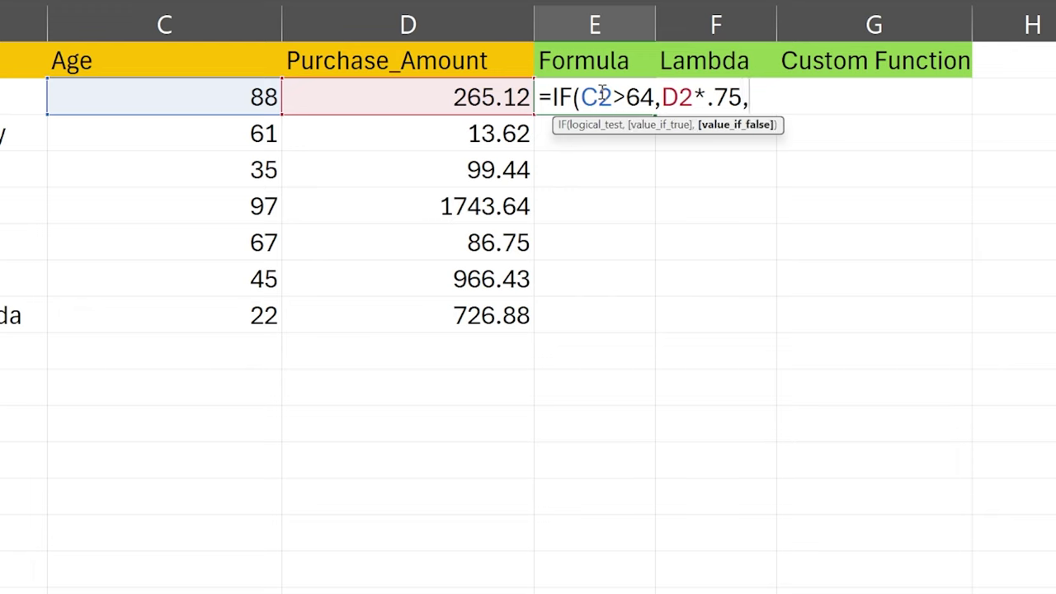
pyautogui.click(452, 89)
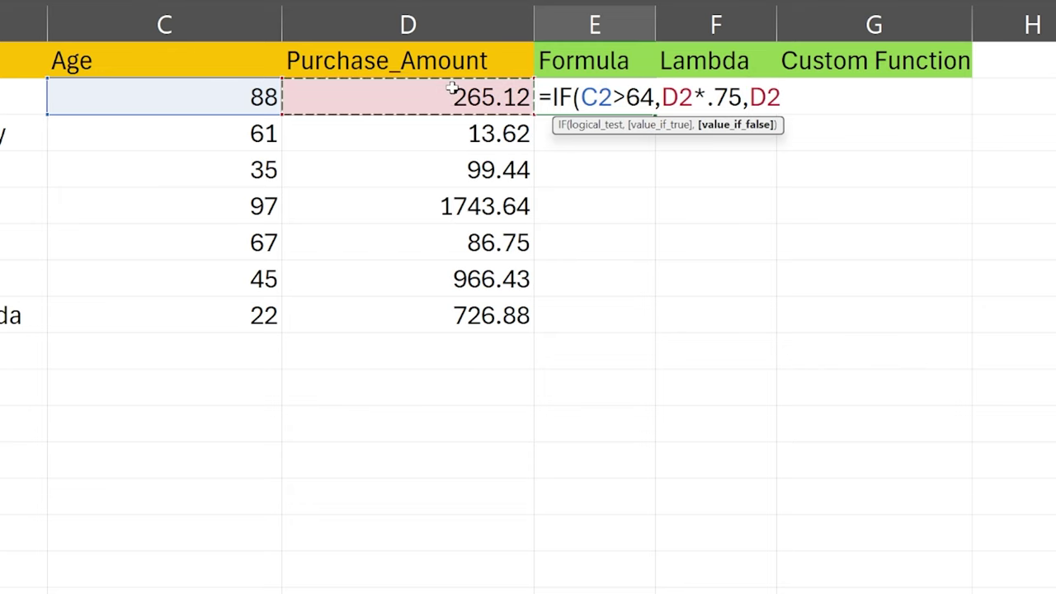
pyautogui.write('*')
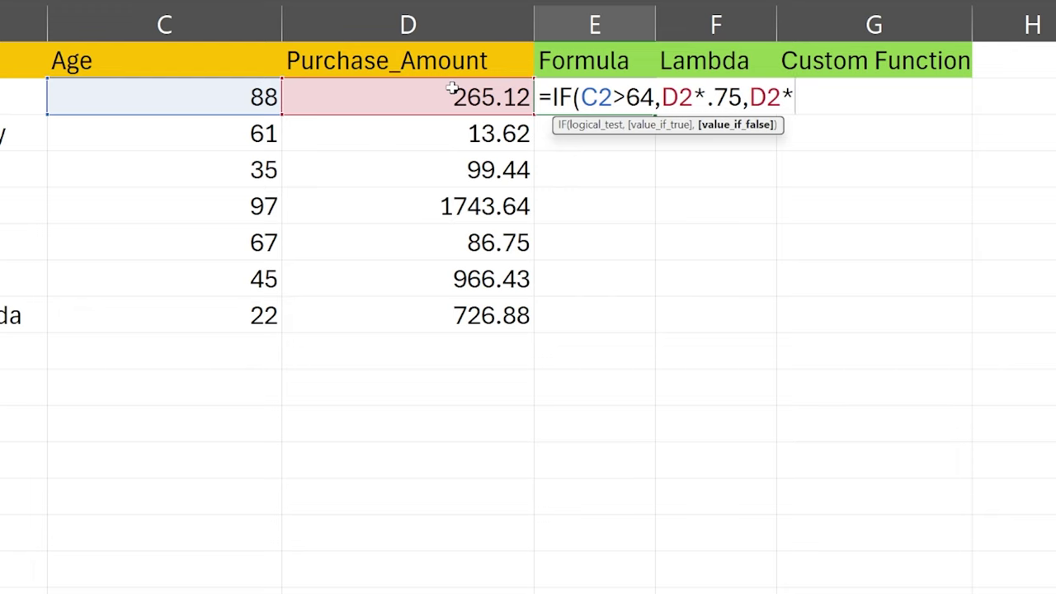
pyautogui.write('.9)')
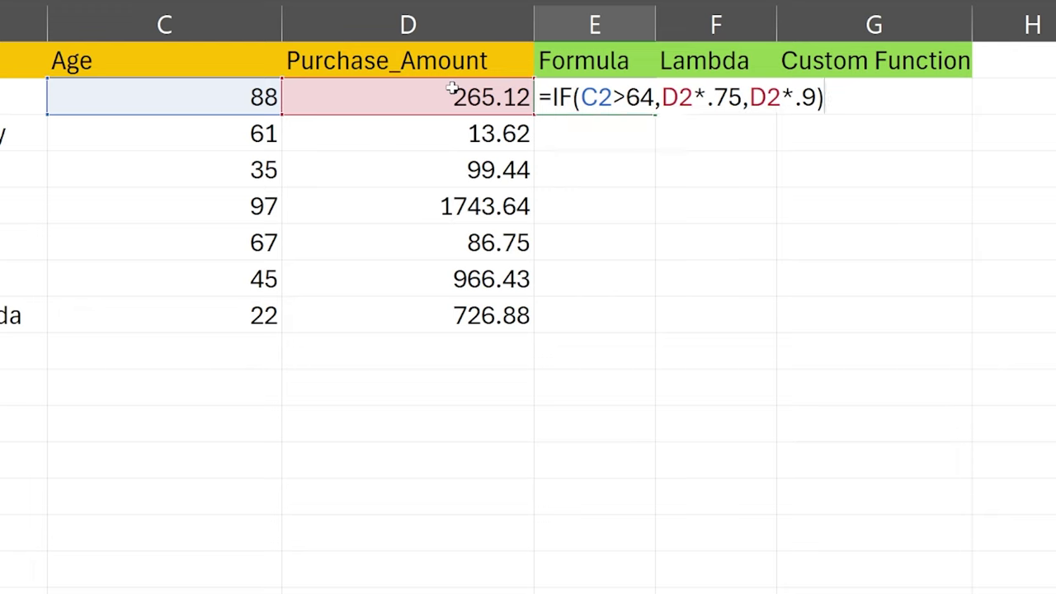
pyautogui.press('Return')
# Step: Fill the discount formula from E2 down the Formula column to E8
pyautogui.moveTo(627, 123); pyautogui.dragTo(652, 321)
pyautogui.click(688, 231)
pyautogui.click(651, 108)
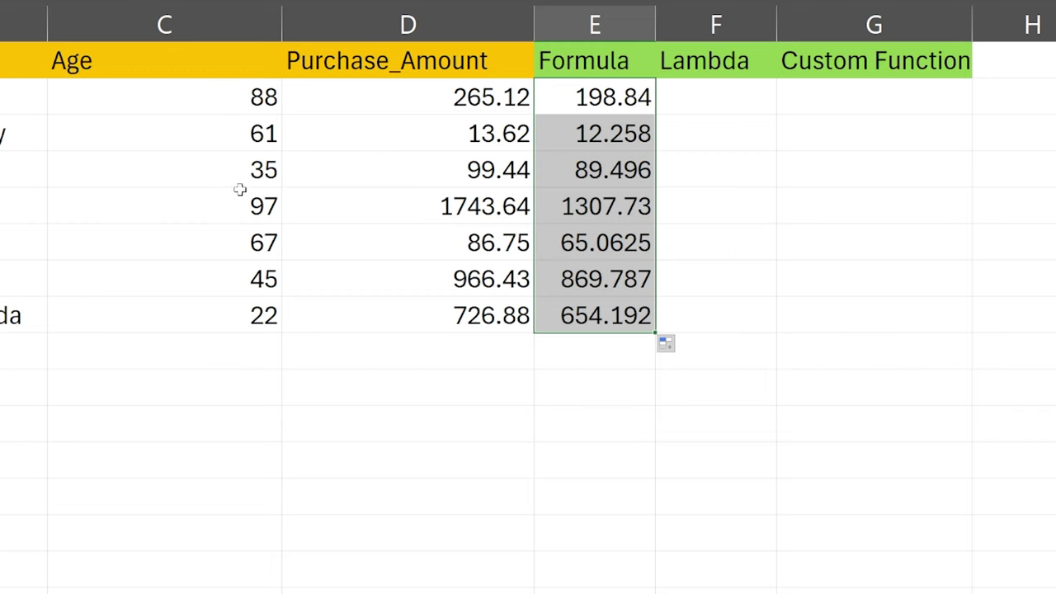
# Step: Examine the filled Formula column and inspect the C2 and D2 references inside E2's IF formula, leaving it unedited
pyautogui.moveTo(629, 102); pyautogui.dragTo(620, 315)
pyautogui.doubleClick(619, 105)
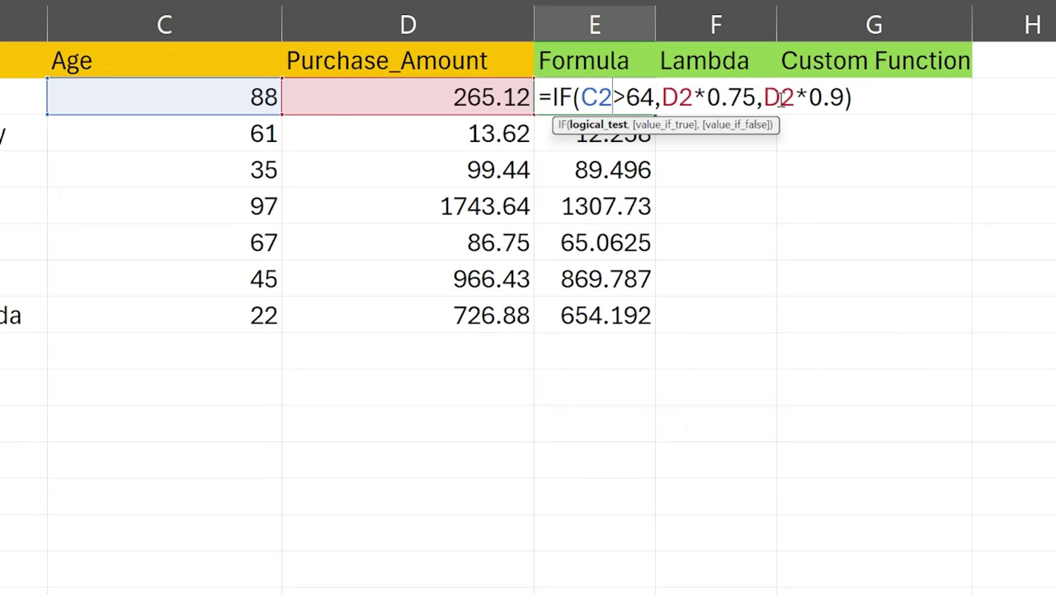
pyautogui.doubleClick(595, 98)
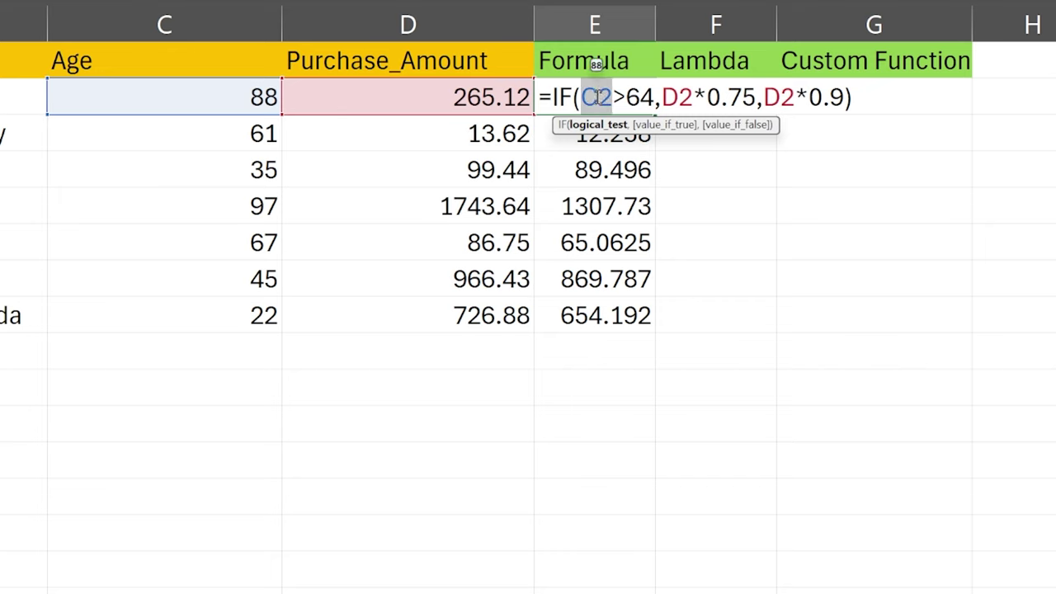
pyautogui.doubleClick(676, 97)
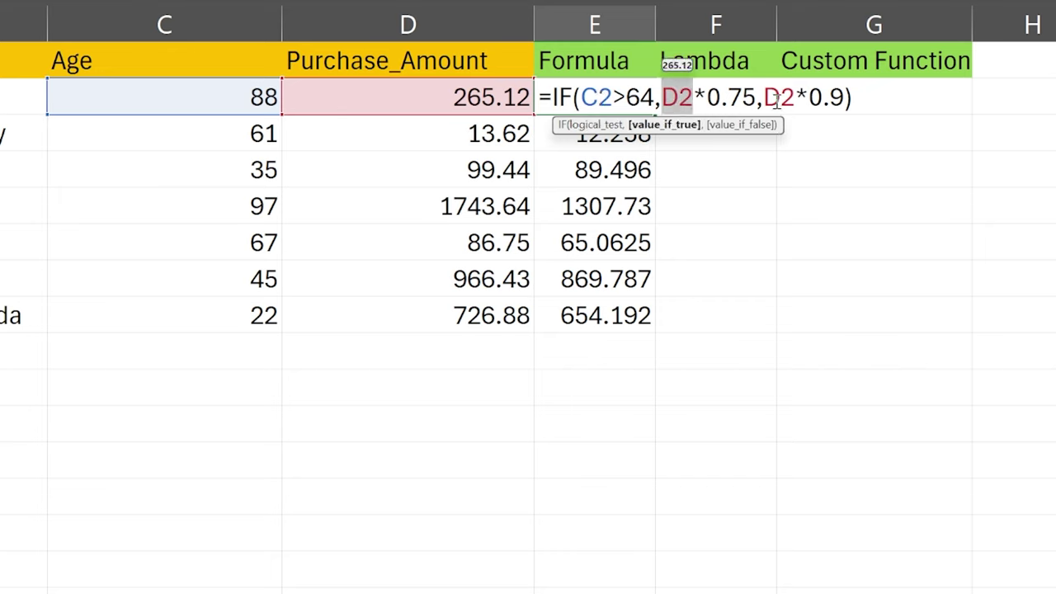
pyautogui.doubleClick(776, 97)
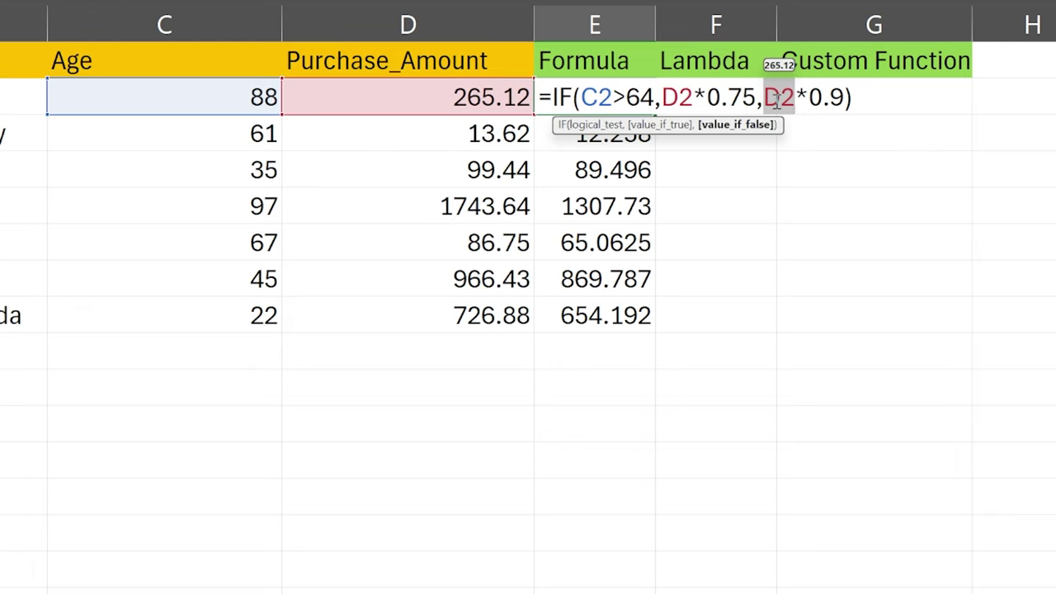
pyautogui.press('Escape')
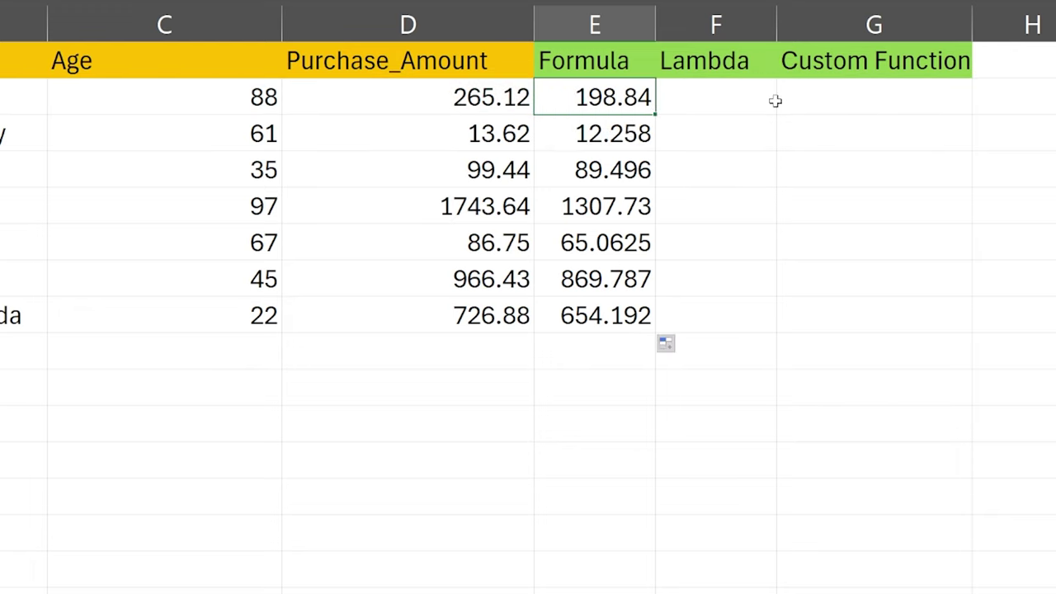
pyautogui.click(710, 99)
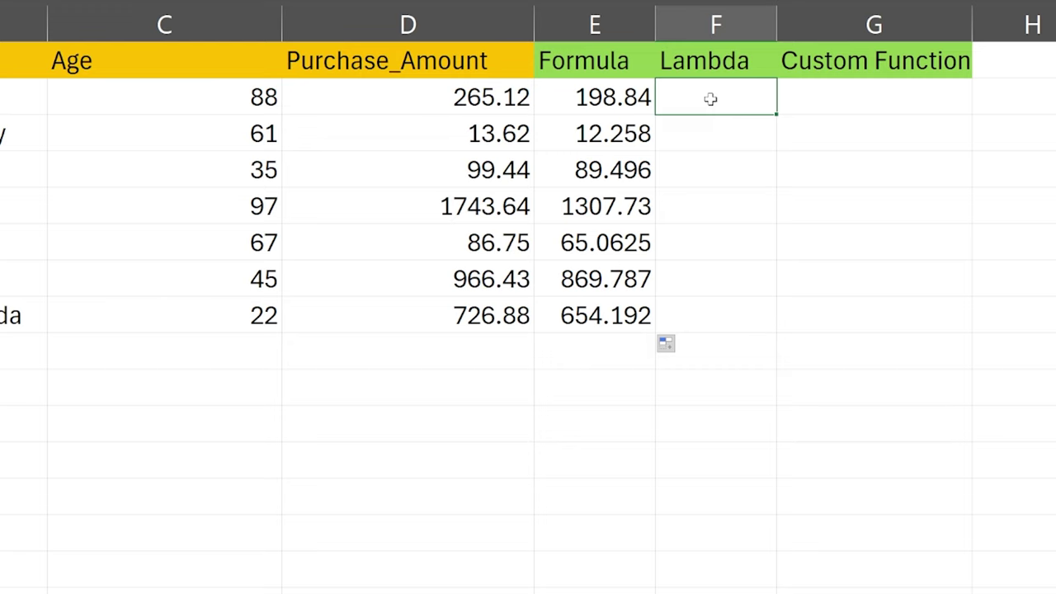
pyautogui.doubleClick(635, 98)
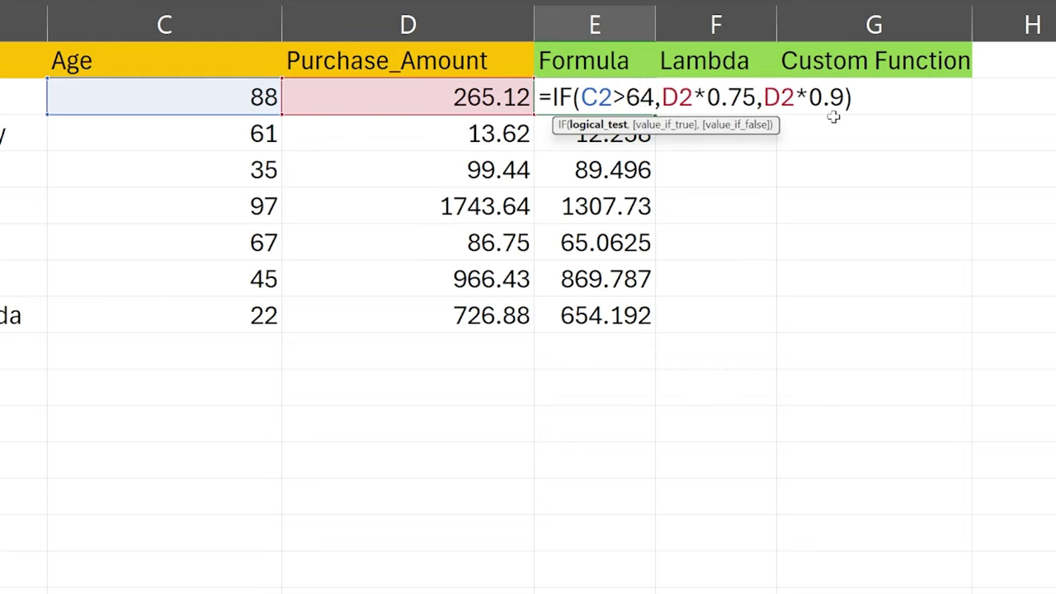
pyautogui.doubleClick(594, 96)
pyautogui.doubleClick(678, 98)
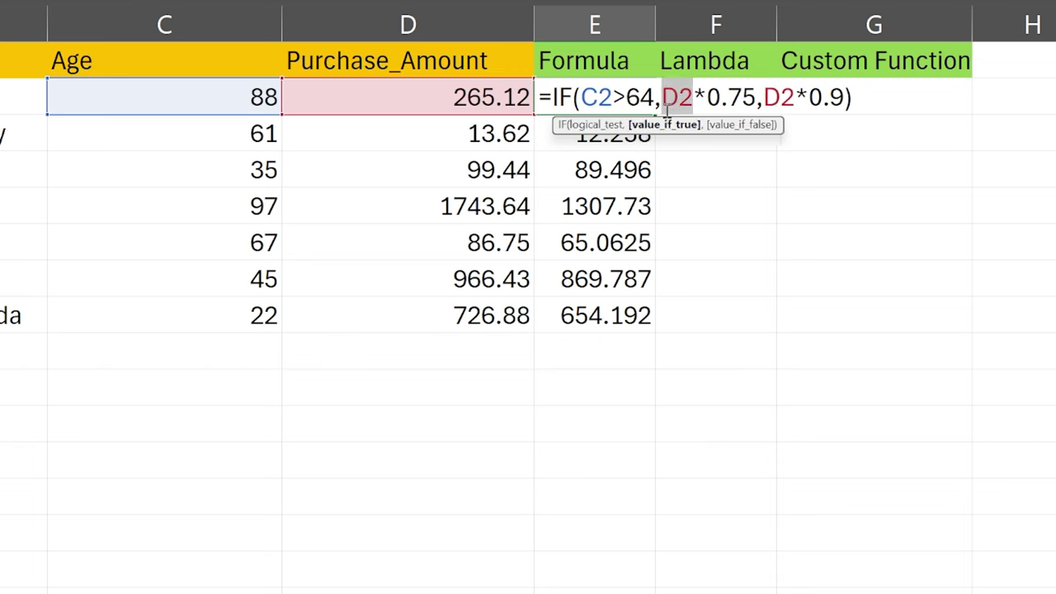
pyautogui.doubleClick(775, 97)
pyautogui.press('Escape')
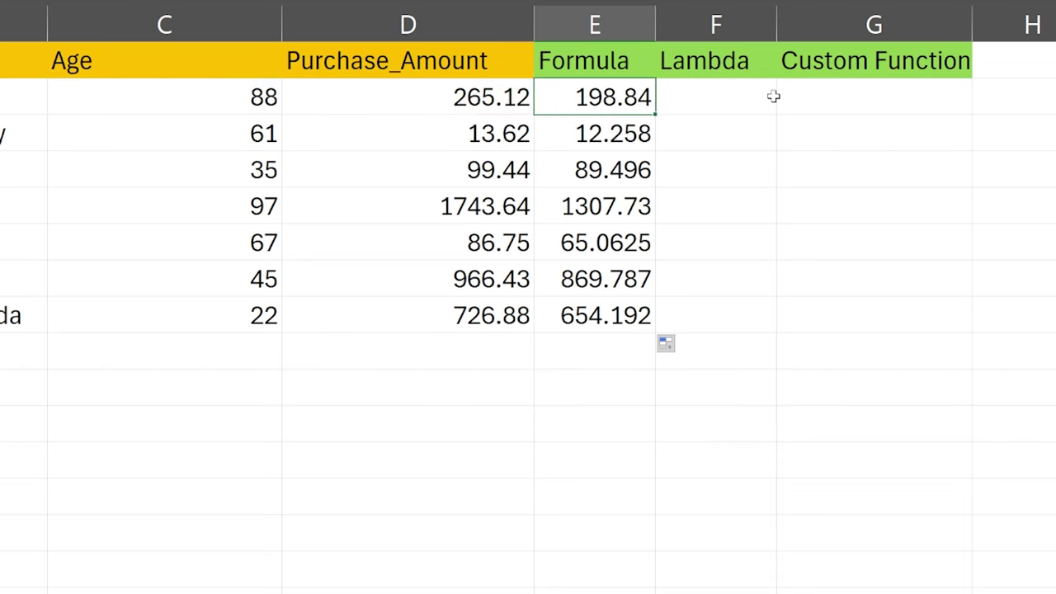
# Step: Select the IF expression without its equals sign inside E2's formula, and discard the edit
pyautogui.click(699, 96)
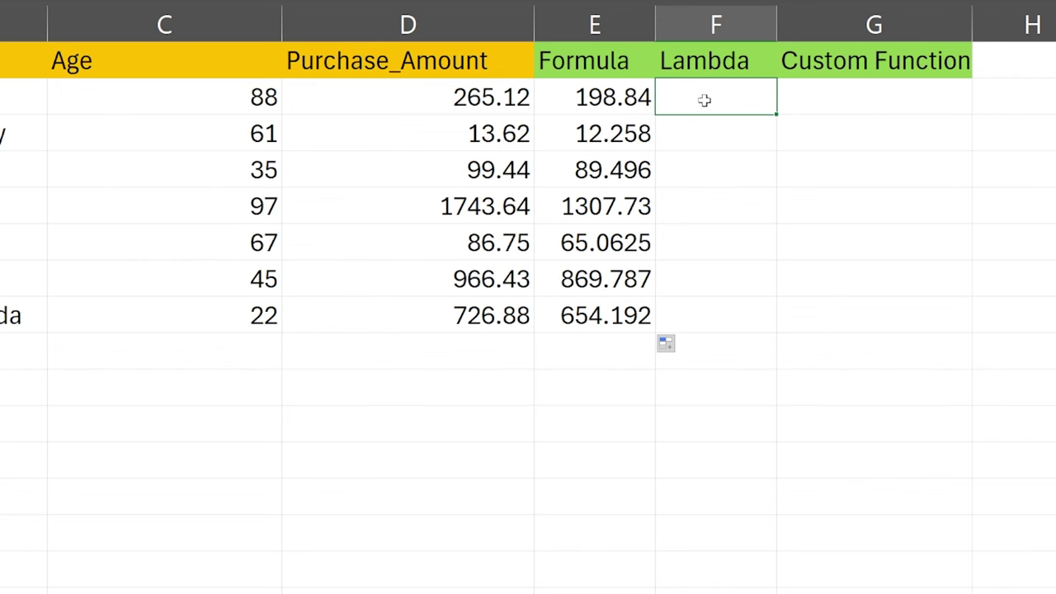
pyautogui.doubleClick(618, 97)
pyautogui.tripleClick(600, 90)
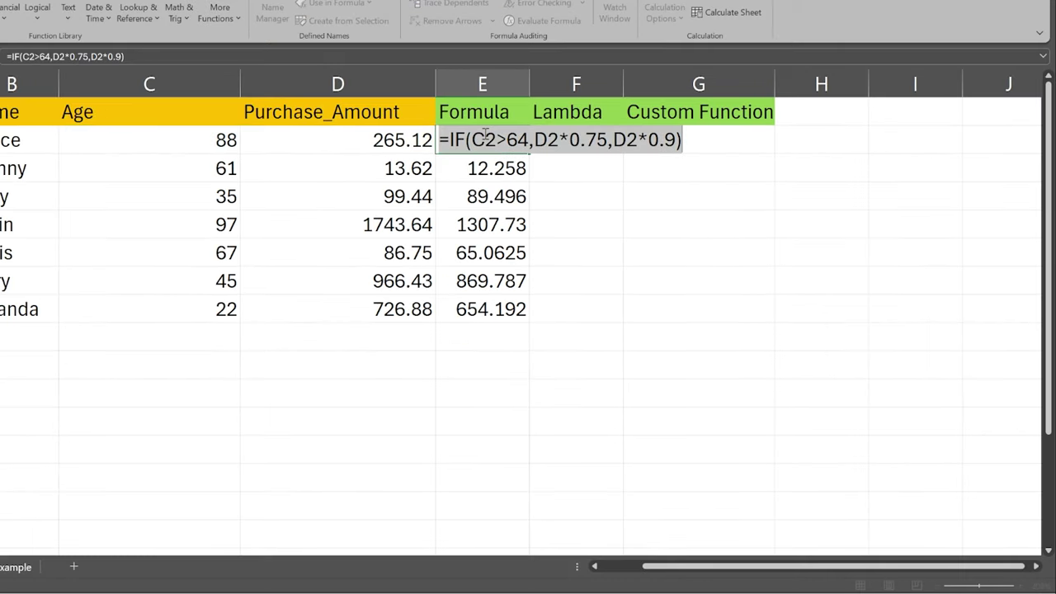
pyautogui.click(485, 134)
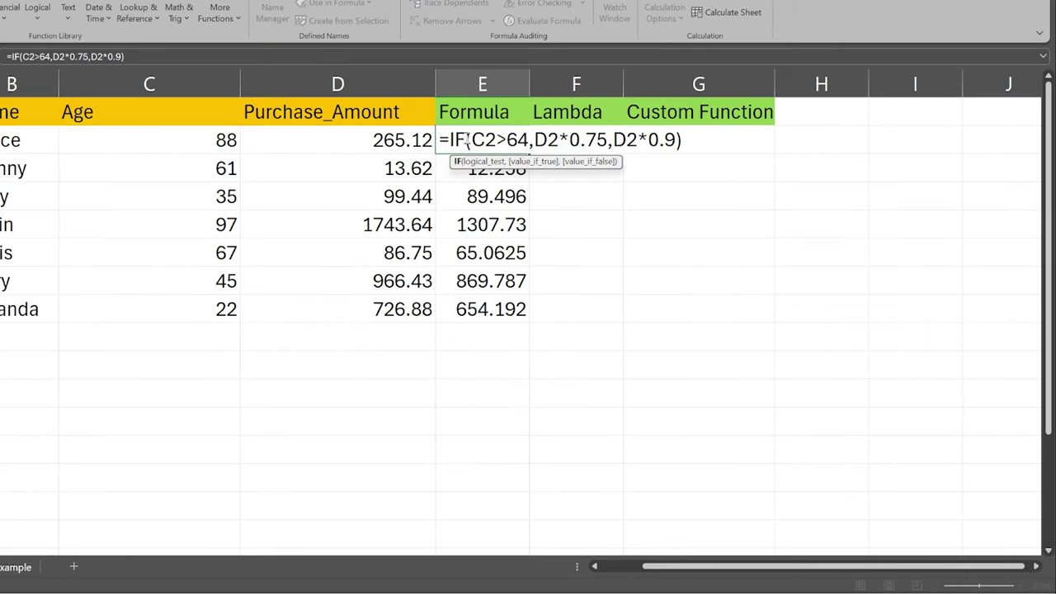
pyautogui.moveTo(449, 139); pyautogui.dragTo(683, 140)
pyautogui.click(535, 170)
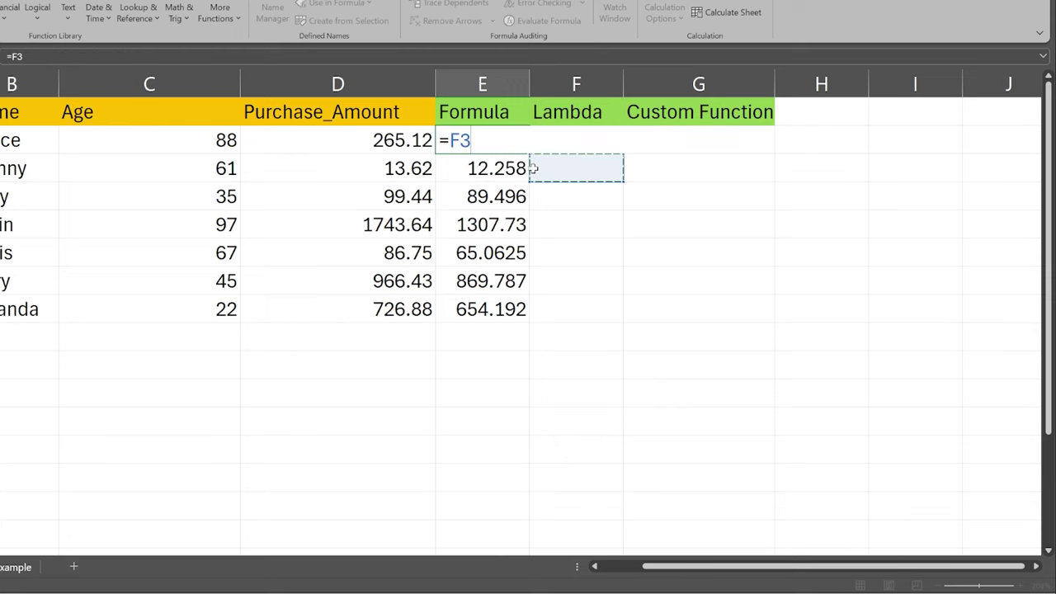
pyautogui.press('Escape')
# Step: Enter the formula =LAMBDA(age,amount,IF(age>64,amount*0.75,amount*0.9)) in cell F2 of the Lambda column
pyautogui.click(565, 146)
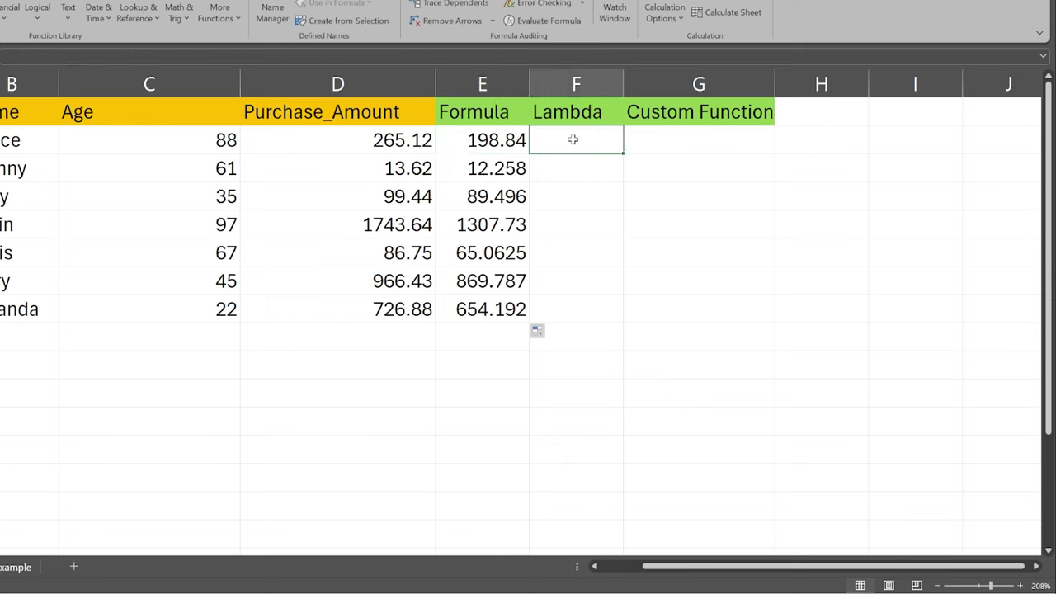
pyautogui.write('=LAMB')
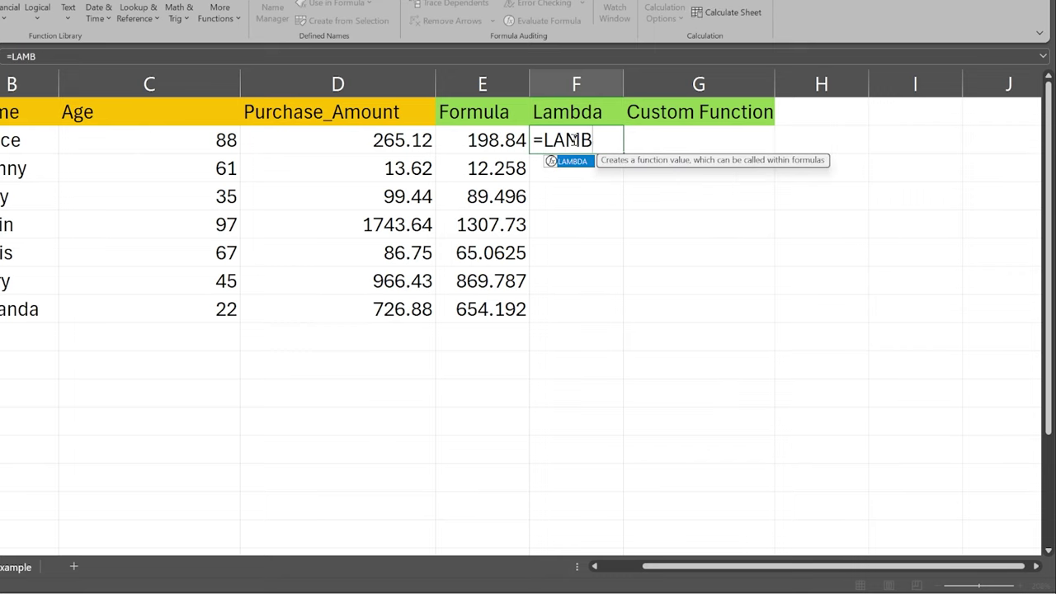
pyautogui.write('DA(')
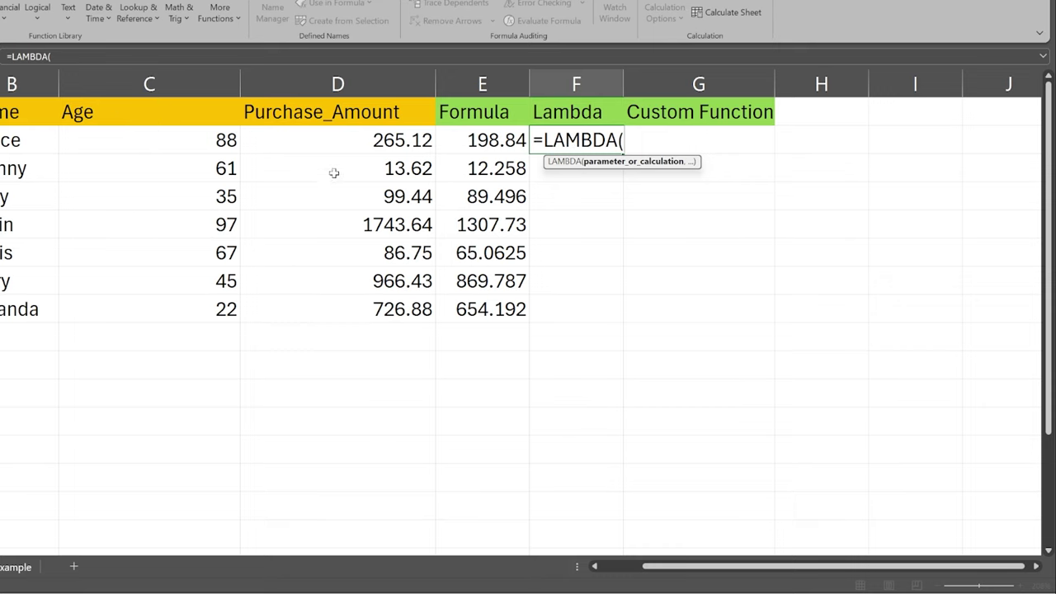
pyautogui.click(360, 194)
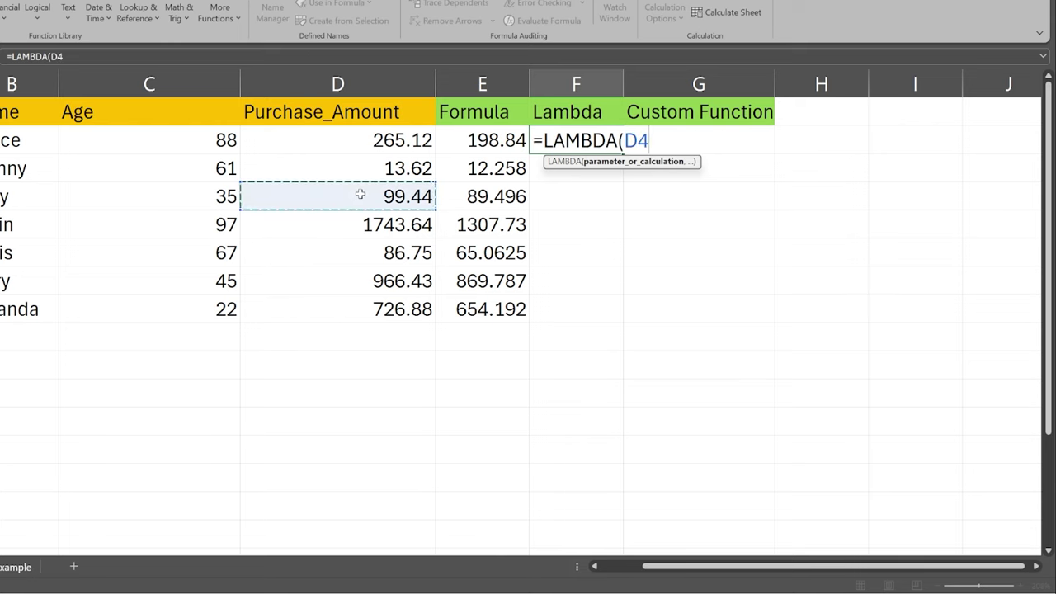
pyautogui.press('BackSpace')
pyautogui.press('BackSpace')
pyautogui.write('age,')
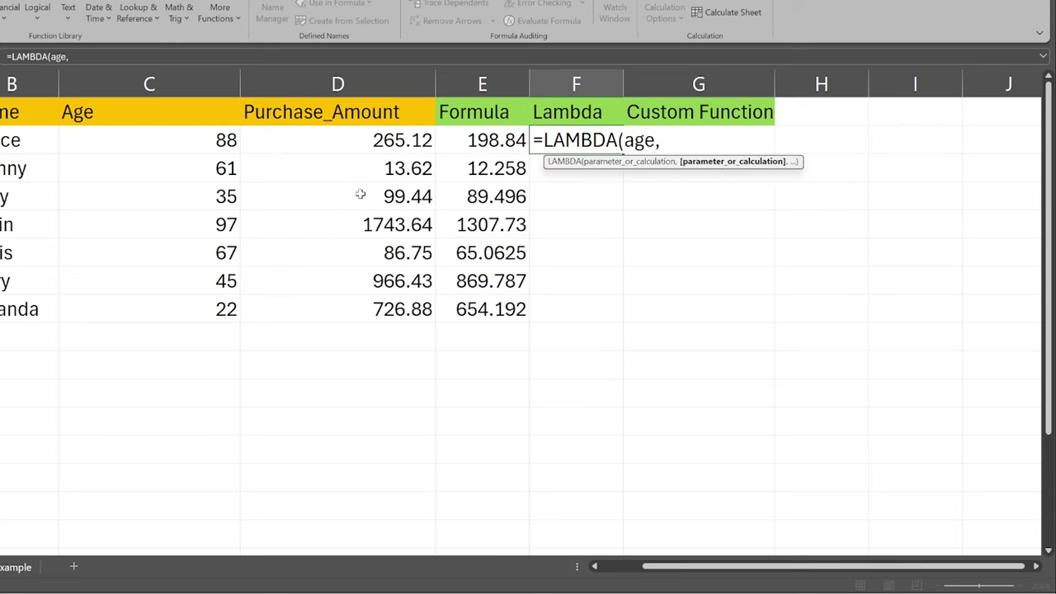
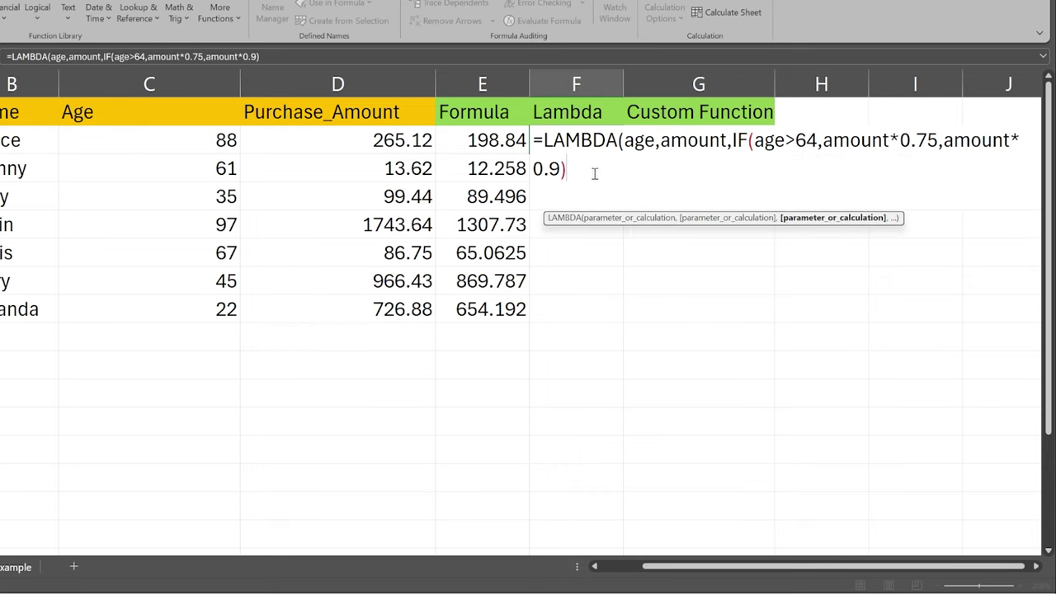
pyautogui.write(')')
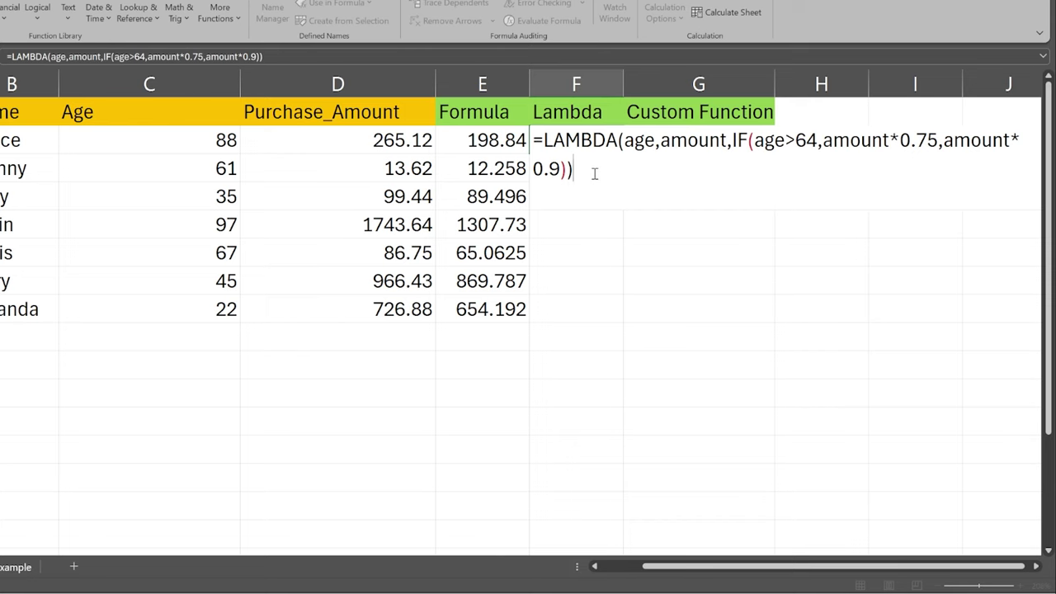
pyautogui.press('Return')
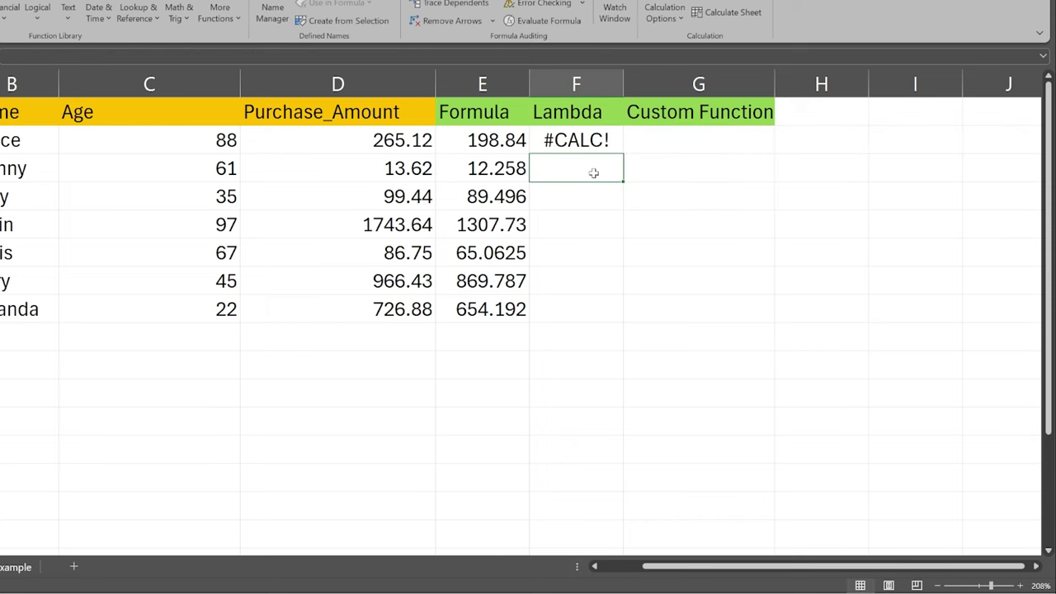
pyautogui.click(598, 142)
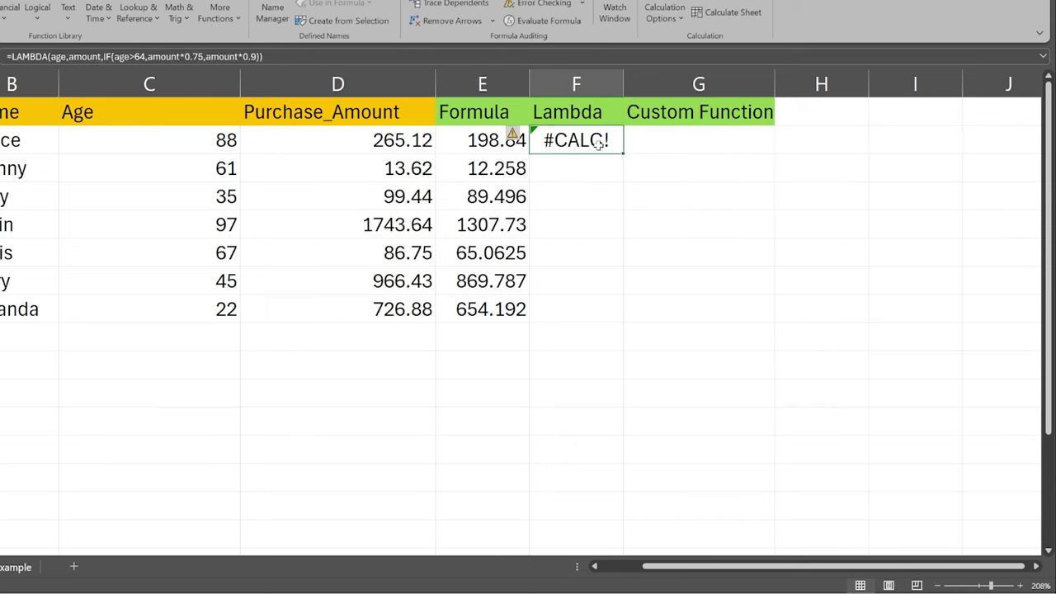
pyautogui.click(55, 58)
pyautogui.press('End')
pyautogui.click(619, 186)
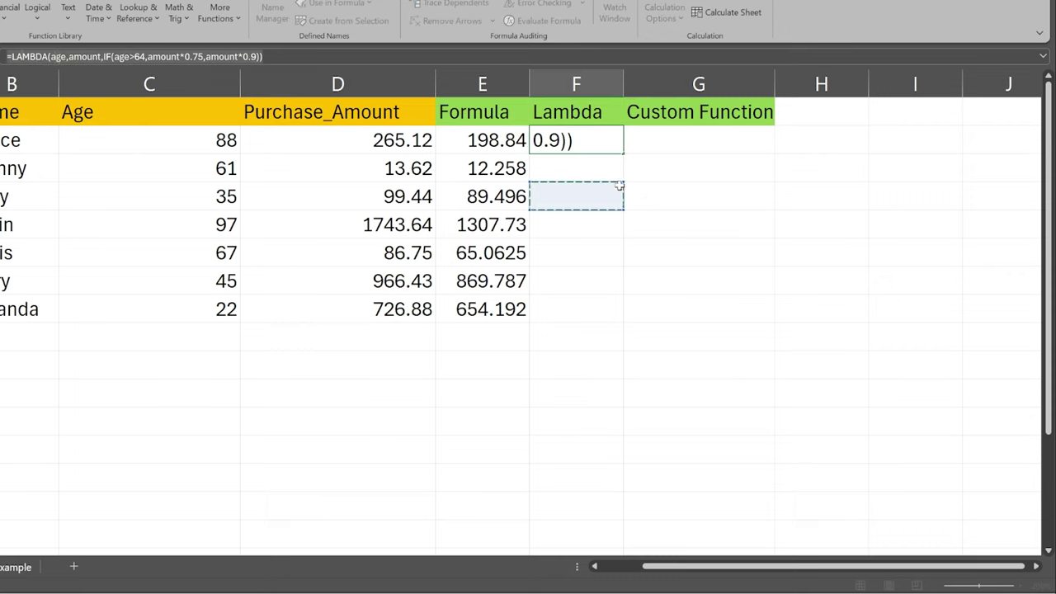
pyautogui.press('Escape')
# Step: Append the arguments (C2,D2) to the end of the LAMBDA formula in F2
pyautogui.doubleClick(581, 136)
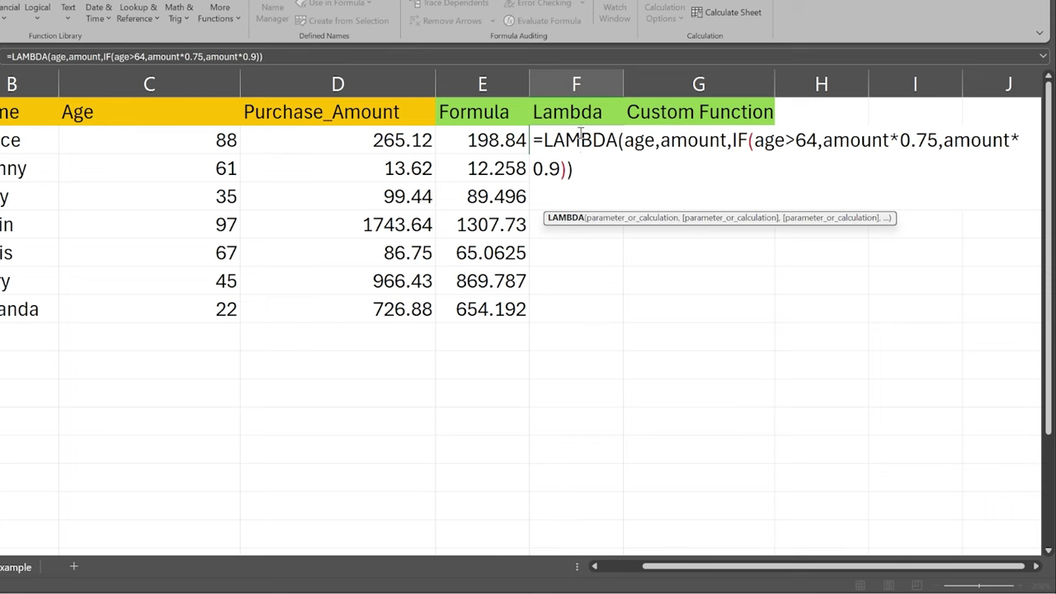
pyautogui.doubleClick(637, 140)
pyautogui.doubleClick(681, 140)
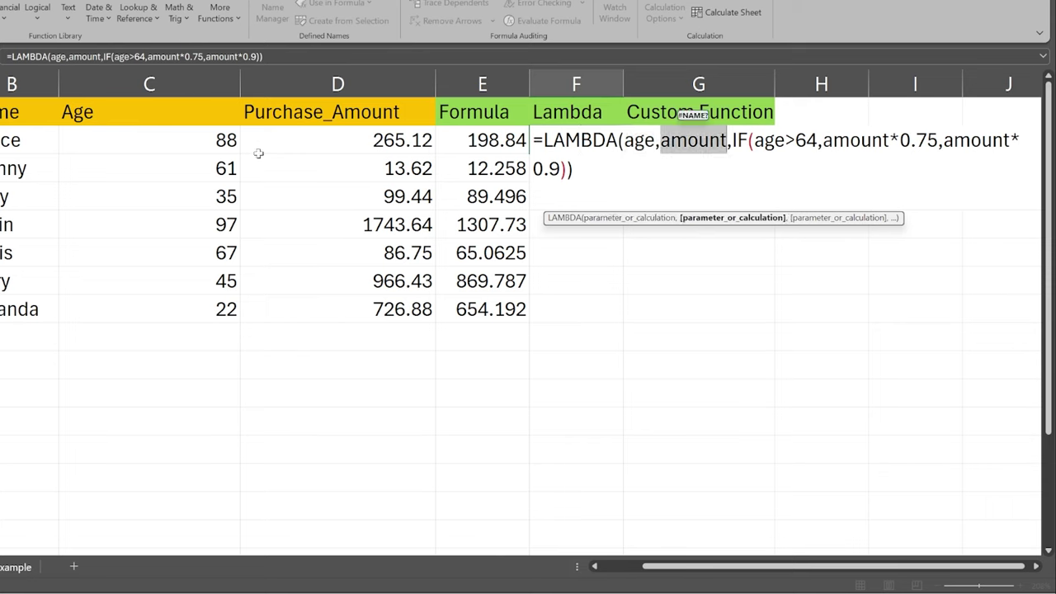
pyautogui.click(733, 139)
pyautogui.moveTo(733, 138); pyautogui.dragTo(561, 170)
pyautogui.click(593, 170)
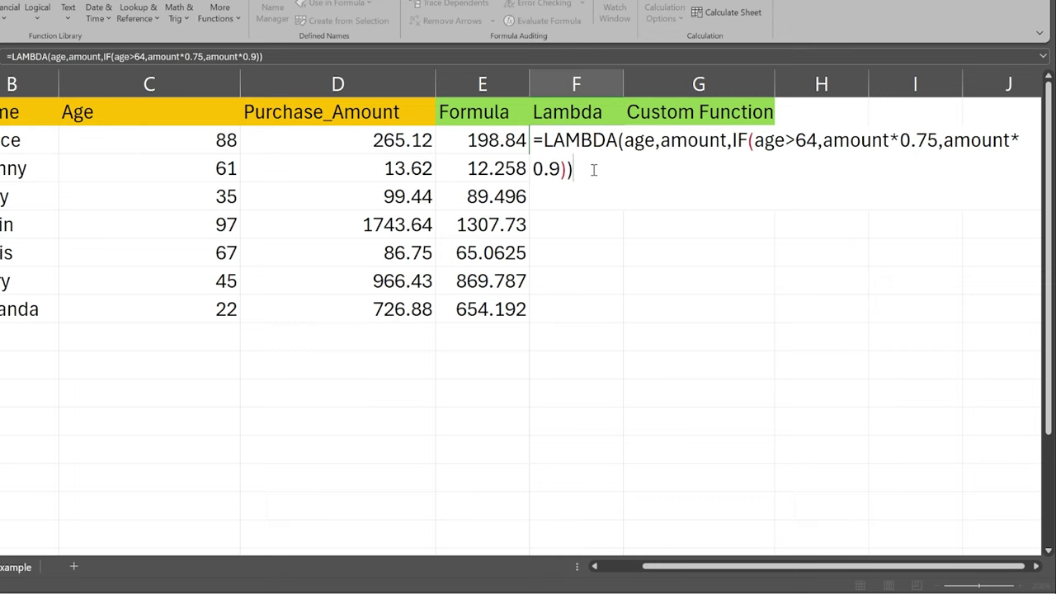
pyautogui.write('()')
pyautogui.click(172, 142)
pyautogui.write(',')
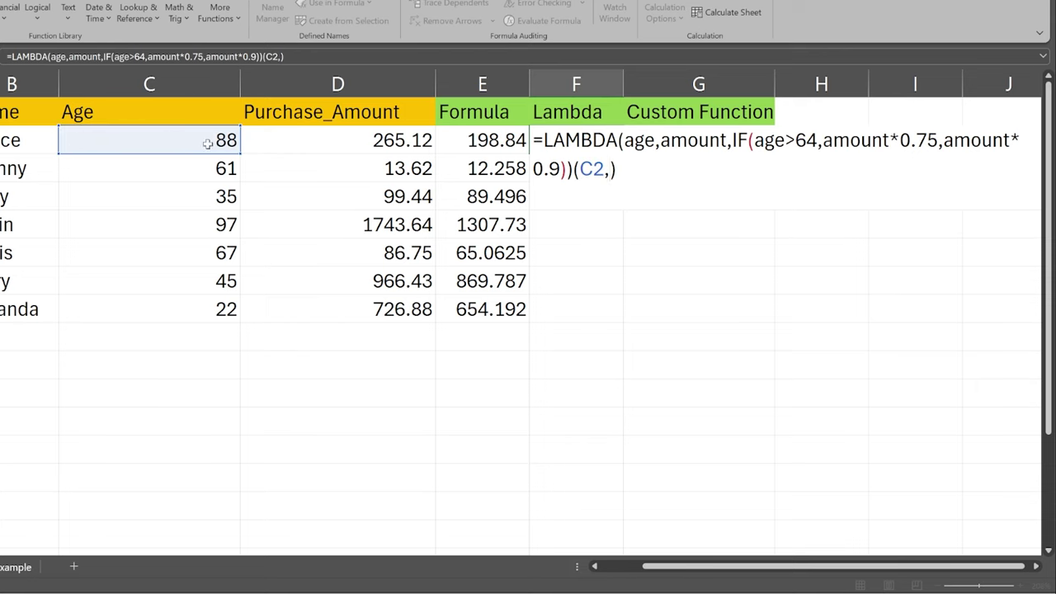
pyautogui.click(271, 143)
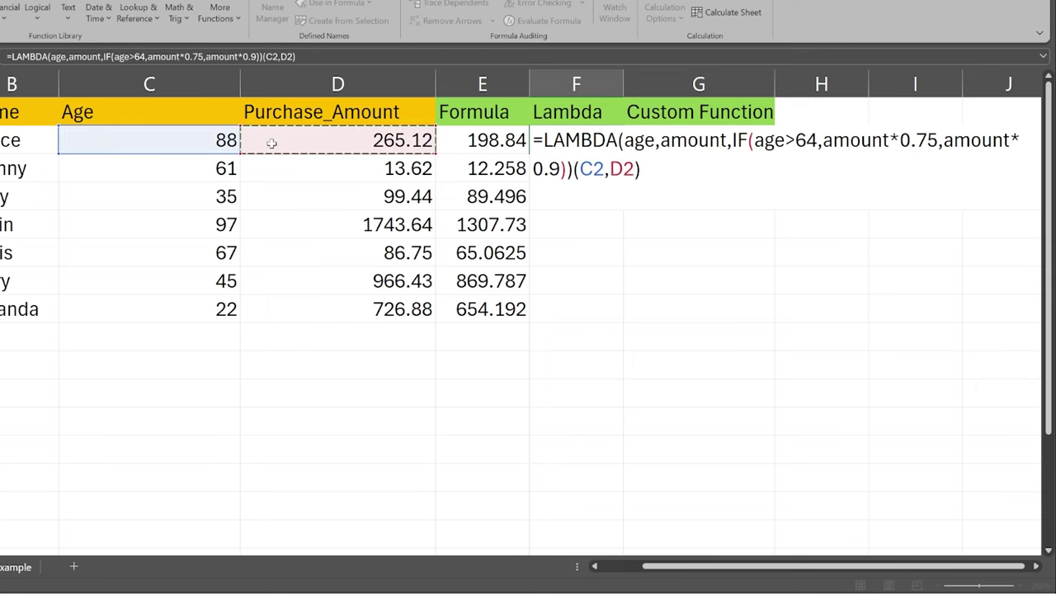
pyautogui.write(')')
pyautogui.press('Return')
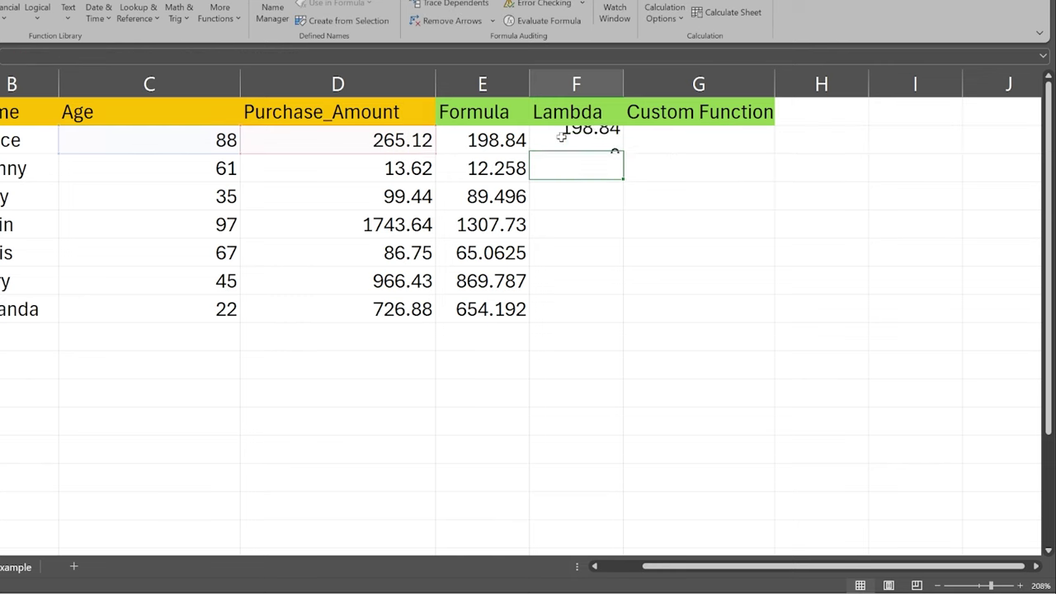
# Step: Fill the LAMBDA formula from F2 down the Lambda column to F8
pyautogui.click(569, 140)
pyautogui.moveTo(626, 149); pyautogui.dragTo(624, 312)
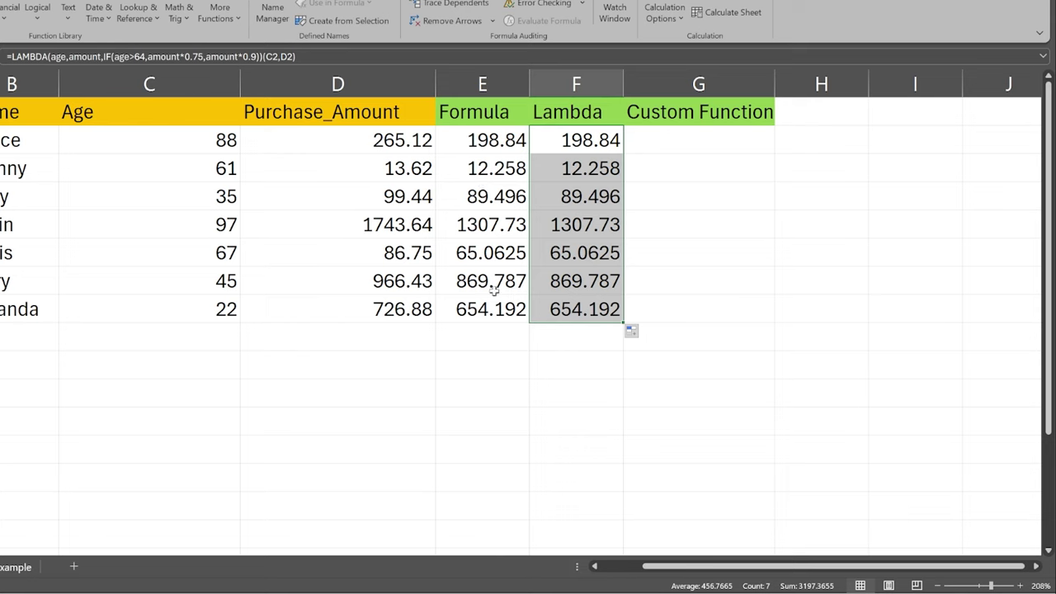
# Step: Compare the LAMBDA formula in F2 with the IF formula in E2, leaving both unedited
pyautogui.click(562, 146)
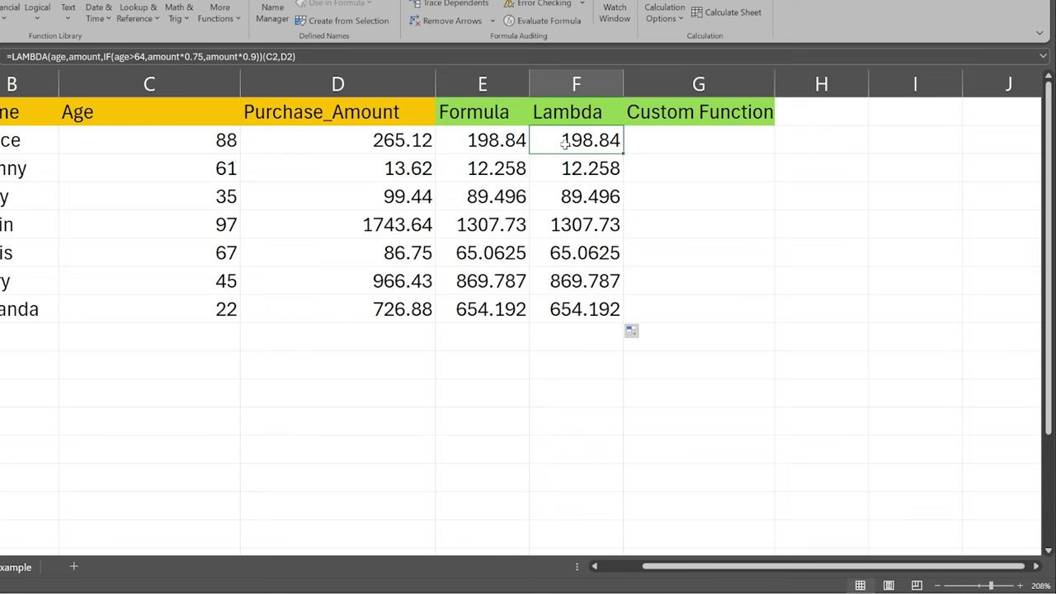
pyautogui.click(502, 143)
pyautogui.click(546, 139)
pyautogui.doubleClick(443, 140)
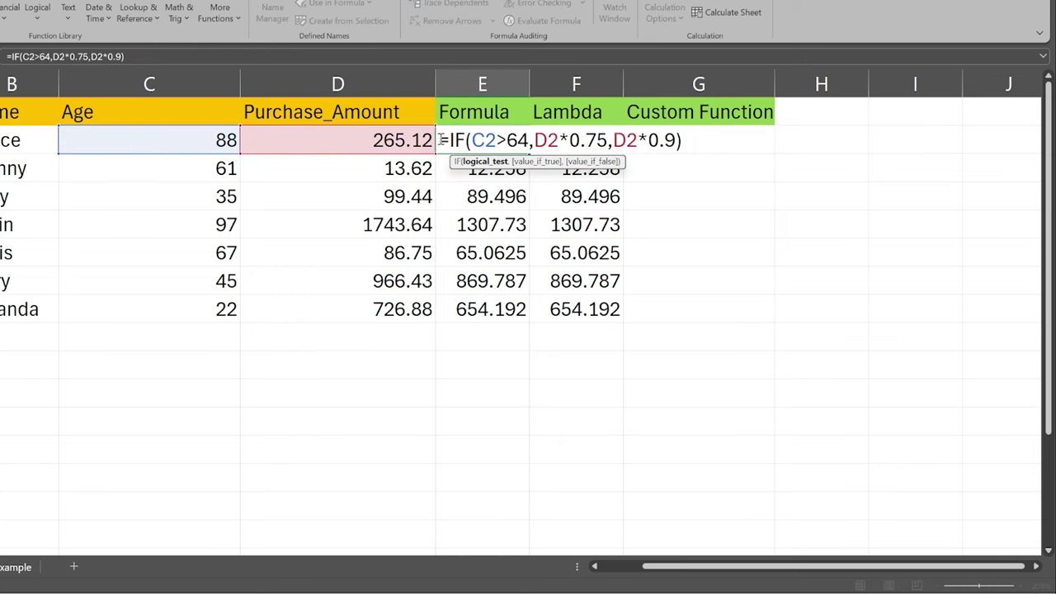
pyautogui.moveTo(443, 140); pyautogui.dragTo(698, 146)
pyautogui.press('Escape')
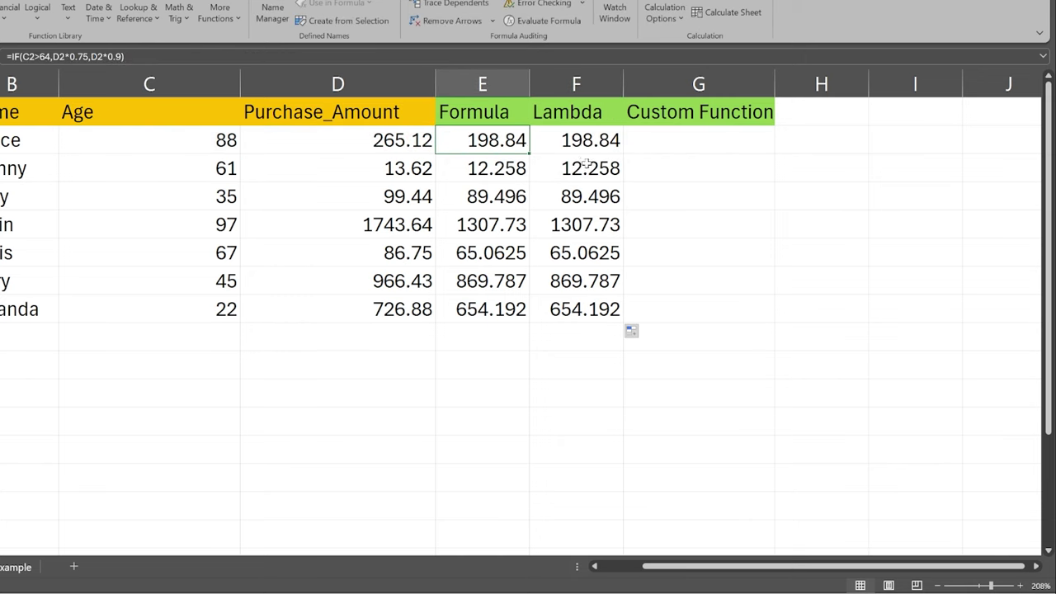
# Step: Copy the LAMBDA definition from F2's formula, including its equals sign but without the (C2,D2) arguments
pyautogui.click(547, 141)
pyautogui.doubleClick(535, 140)
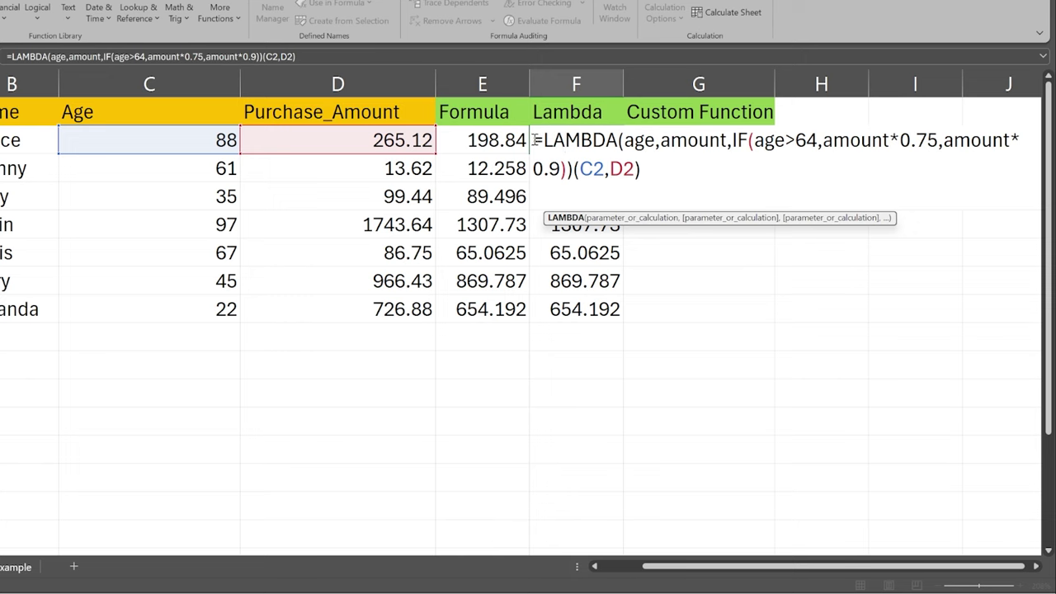
pyautogui.moveTo(534, 140); pyautogui.dragTo(650, 171)
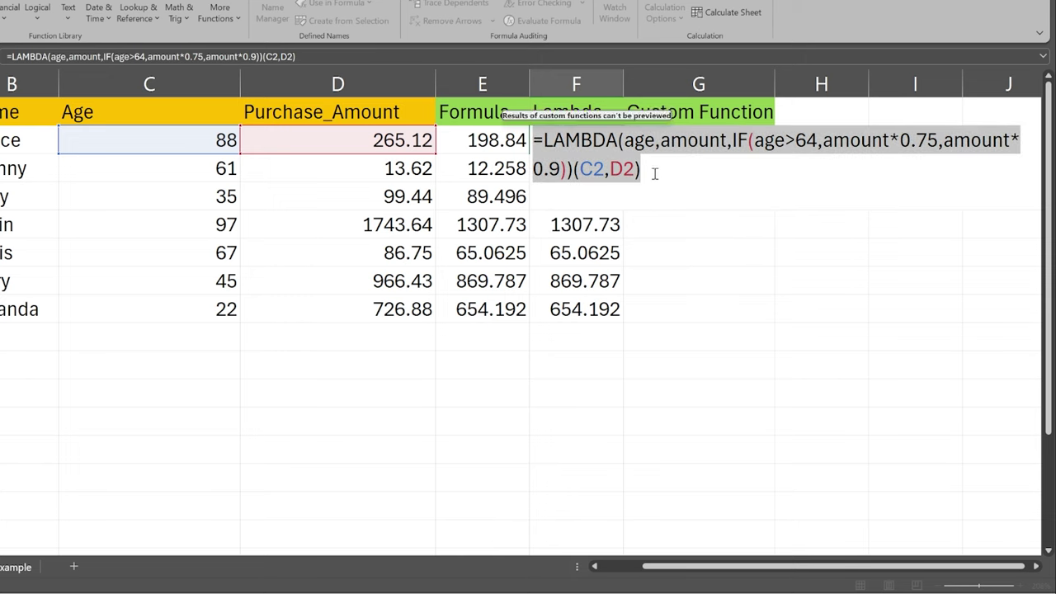
pyautogui.click(573, 169)
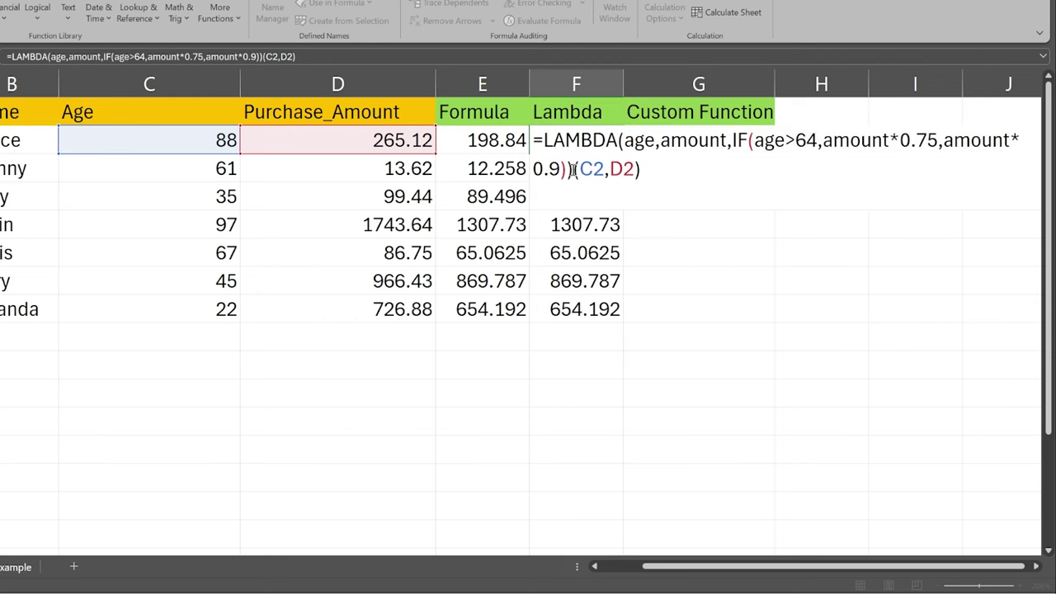
pyautogui.keyDown('shift'); pyautogui.click(536, 144); pyautogui.keyUp('shift')
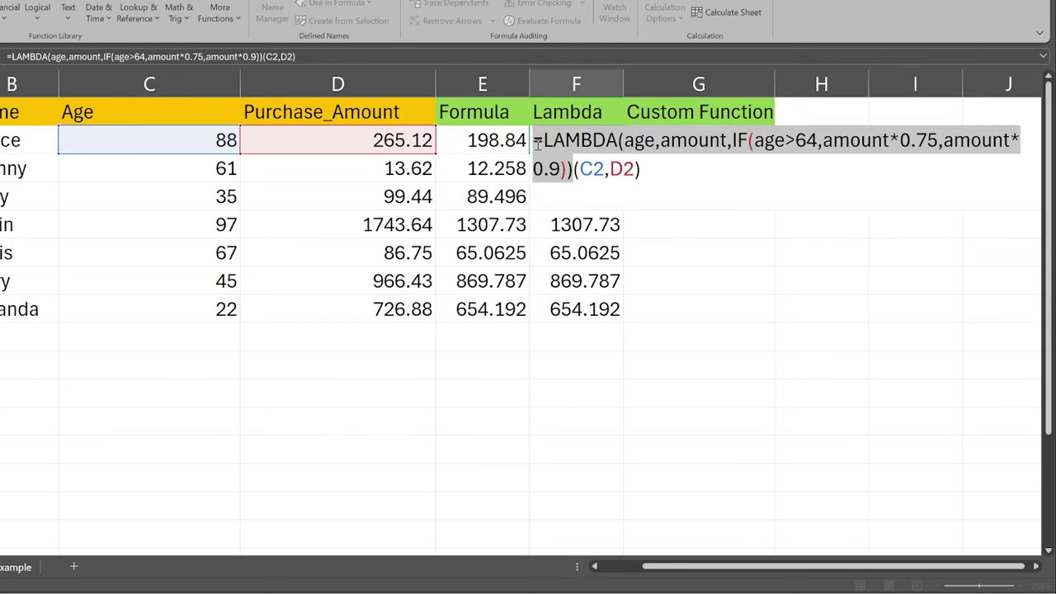
pyautogui.hotkey('ctrl', 'Return')
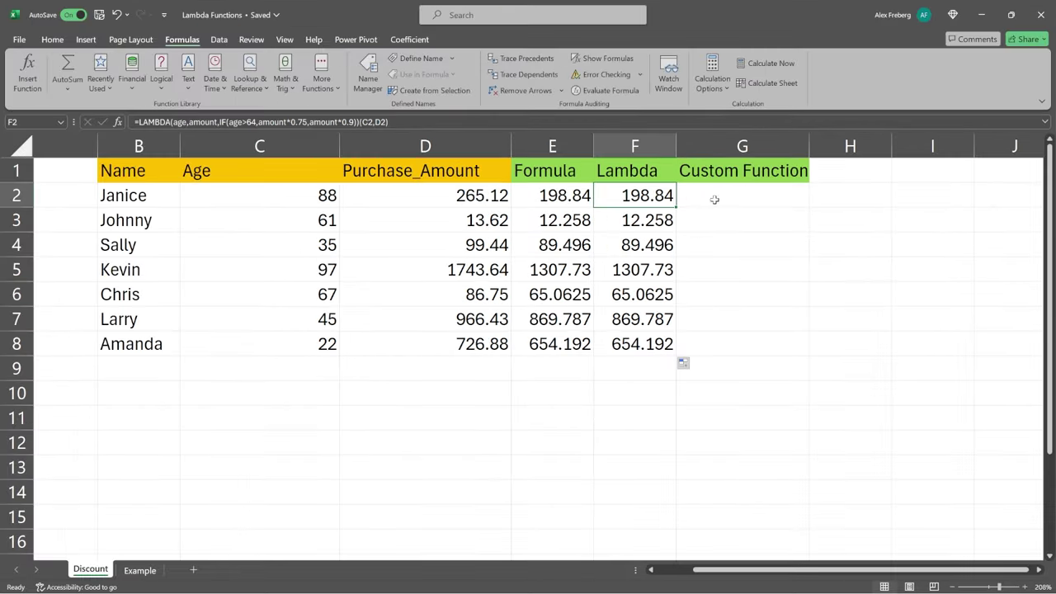
# Step: Start a new defined name called Discount_Applied in the Name Manager, with cell G2 selected
pyautogui.click(671, 144)
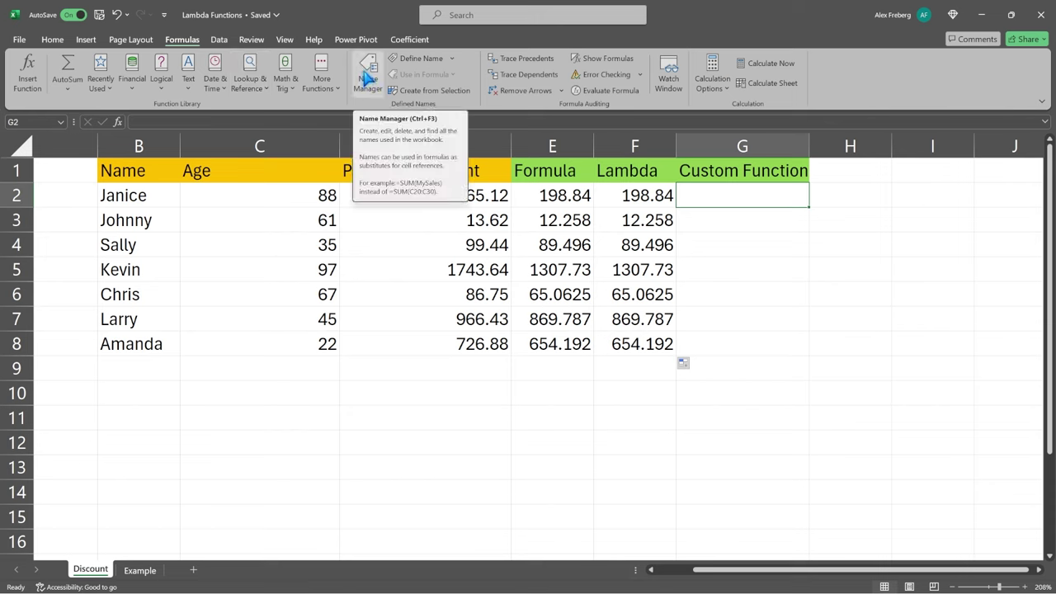
pyautogui.click(367, 79)
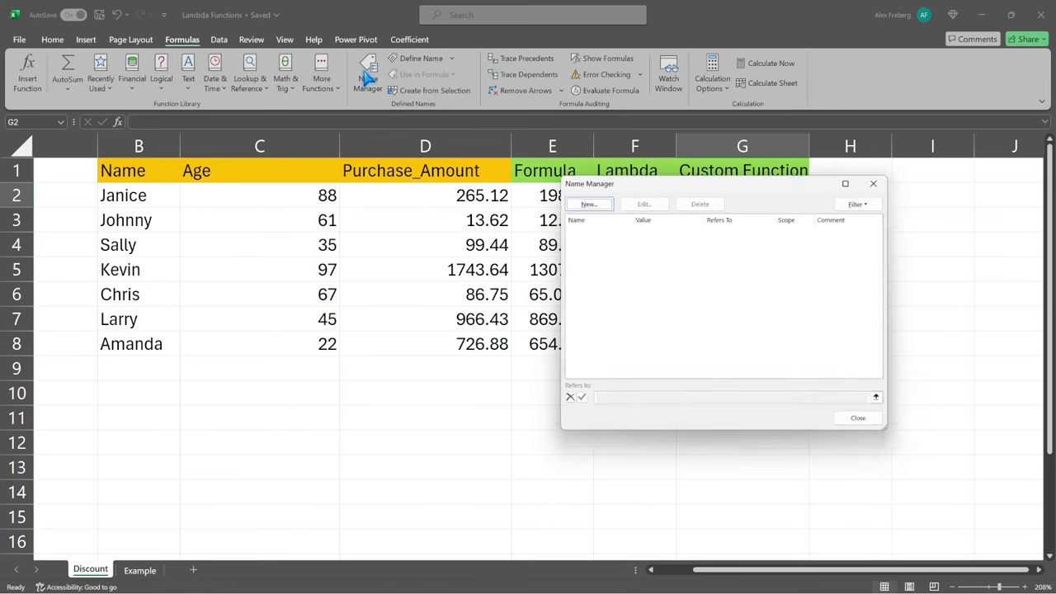
pyautogui.click(585, 203)
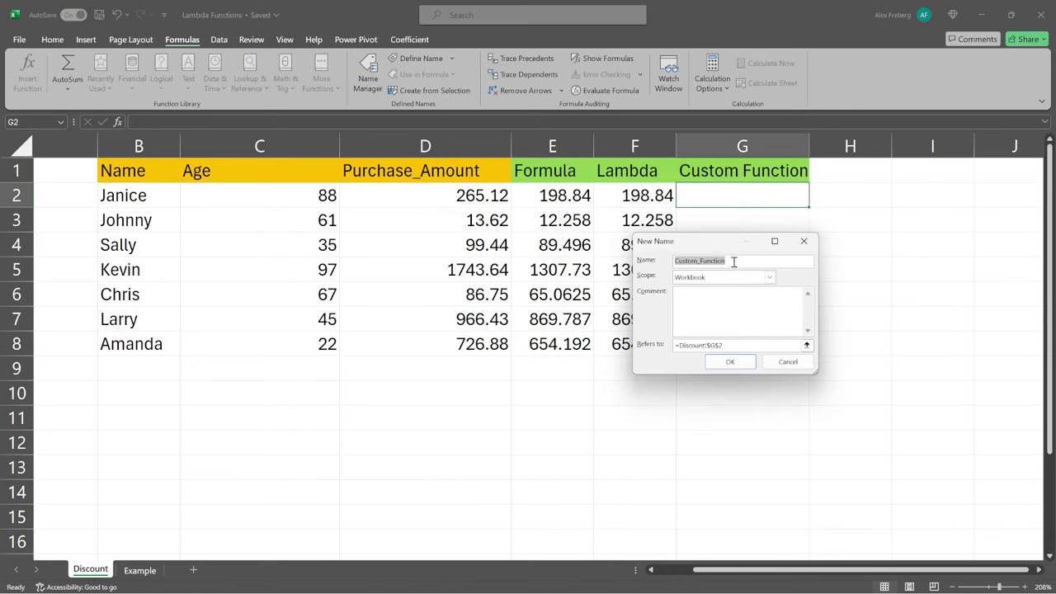
pyautogui.write('10')
# Step: Make Discount_Applied refer to the copied LAMBDA definition in place of the cell reference, keep the Workbook scope, and save the name
pyautogui.click(708, 345)
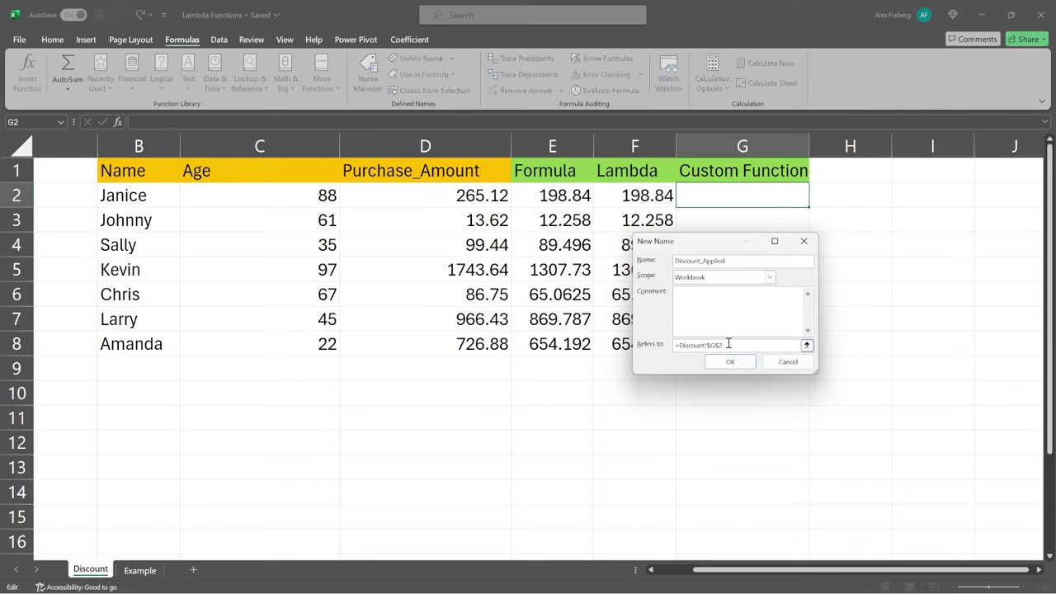
pyautogui.press('BackSpace')
pyautogui.press('BackSpace')
pyautogui.press('BackSpace')
pyautogui.press('BackSpace')
pyautogui.press('BackSpace')
pyautogui.press('BackSpace')
pyautogui.press('BackSpace')
pyautogui.press('BackSpace')
pyautogui.press('BackSpace')
pyautogui.press('BackSpace')
pyautogui.press('BackSpace')
pyautogui.press('BackSpace')
pyautogui.press('BackSpace')
pyautogui.hotkey('ctrl', 'v')
pyautogui.press('Home')
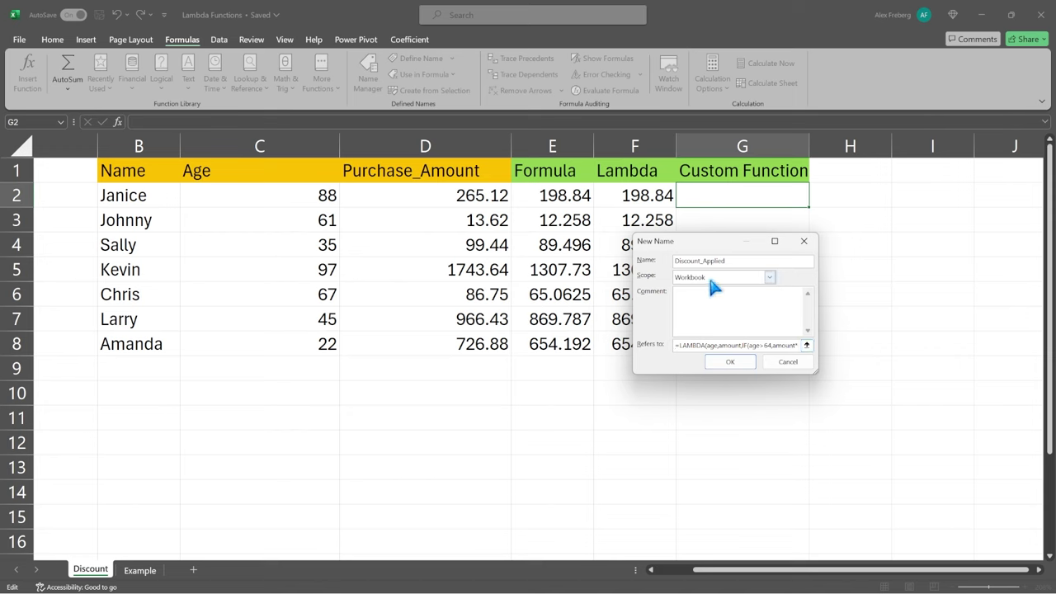
pyautogui.click(732, 362)
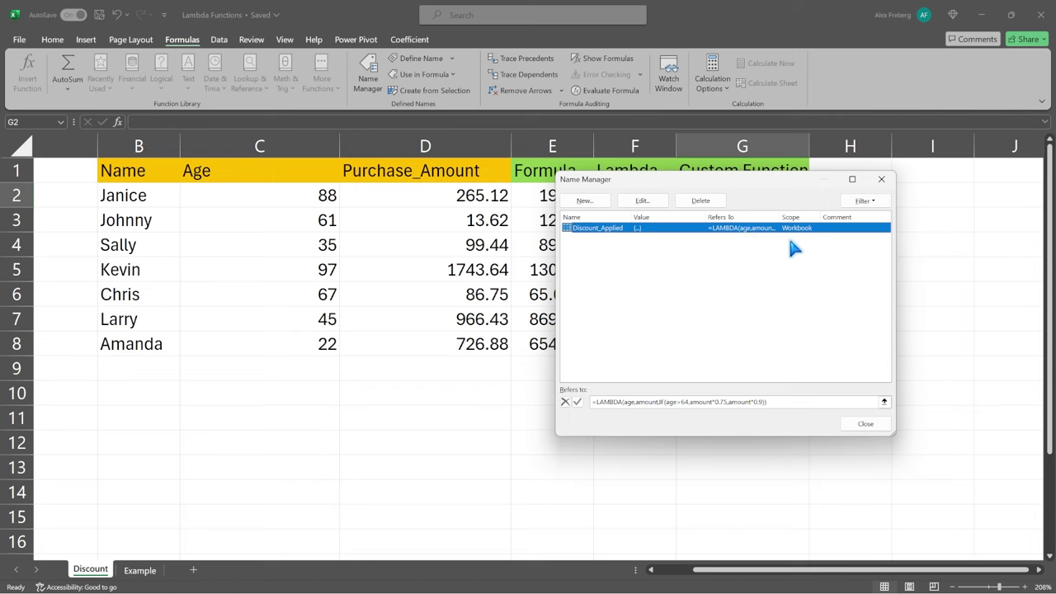
pyautogui.click(866, 424)
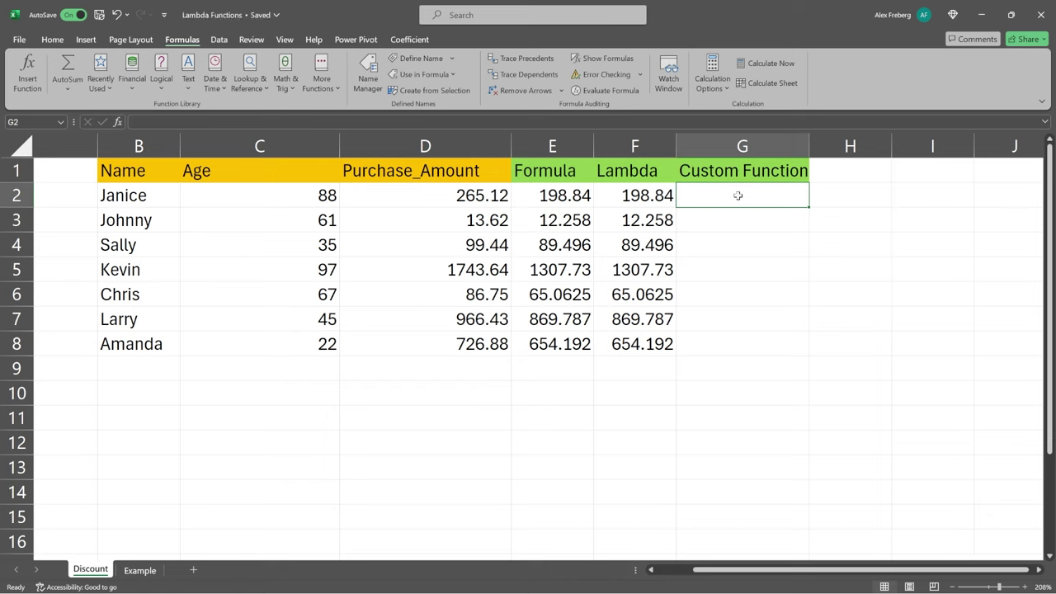
# Step: Review the formulas in E2 and F2, and select cell G2 in the Custom Function column
pyautogui.click(549, 195)
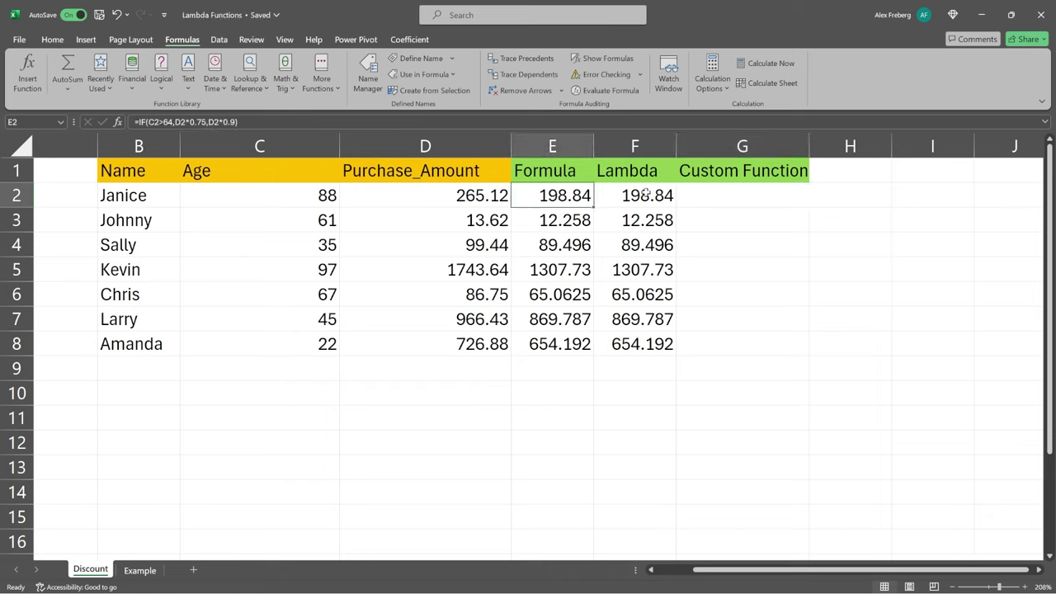
pyautogui.click(647, 193)
pyautogui.click(632, 171)
pyautogui.click(633, 192)
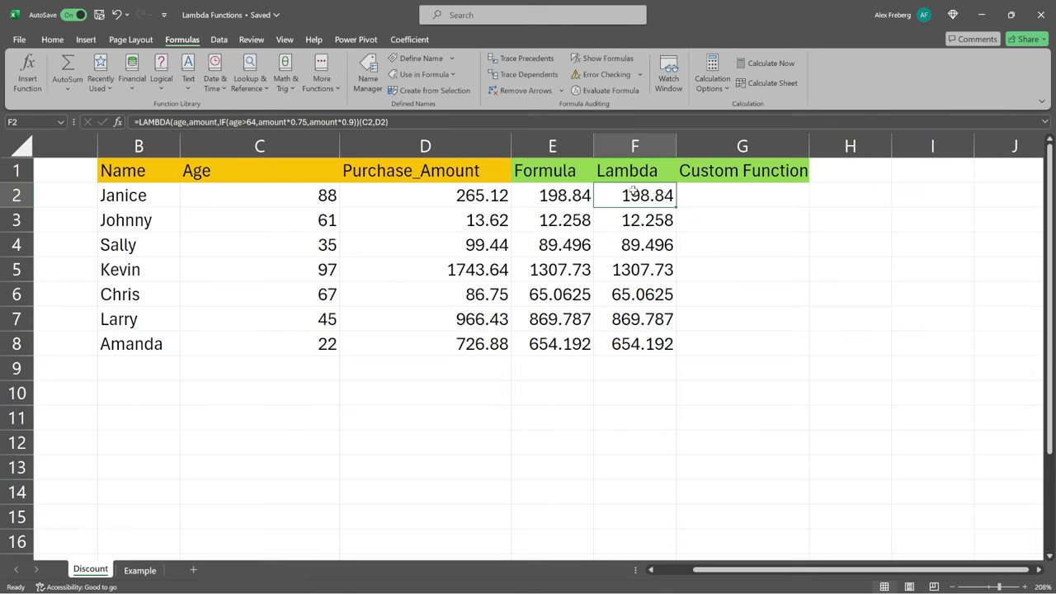
pyautogui.click(754, 191)
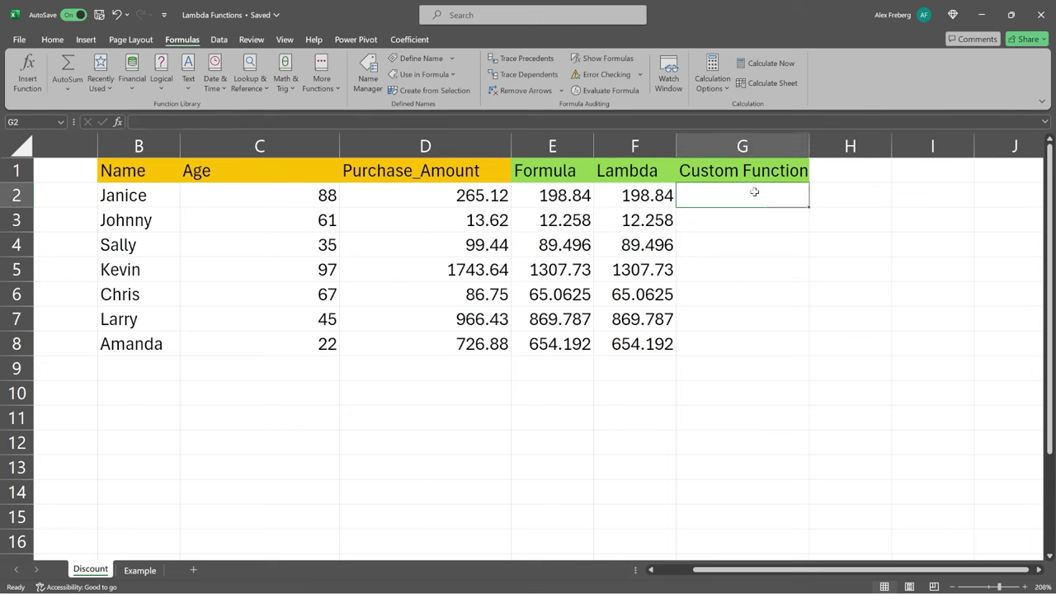
# Step: Enter =Discount_Applied(C2,D2) in G2 and fill the formula down through G8
pyautogui.write('=')
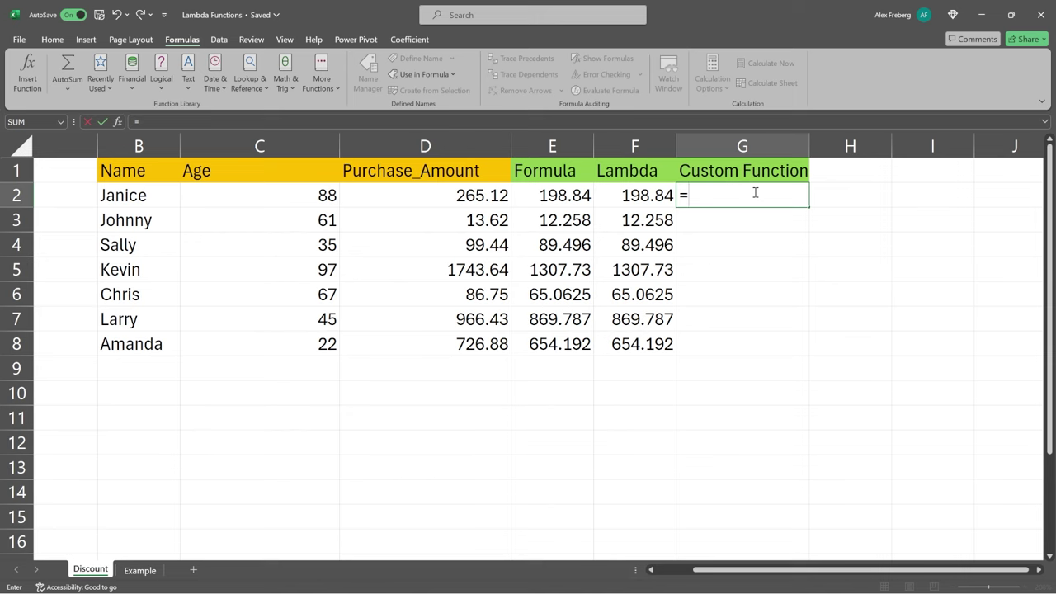
pyautogui.write('disc')
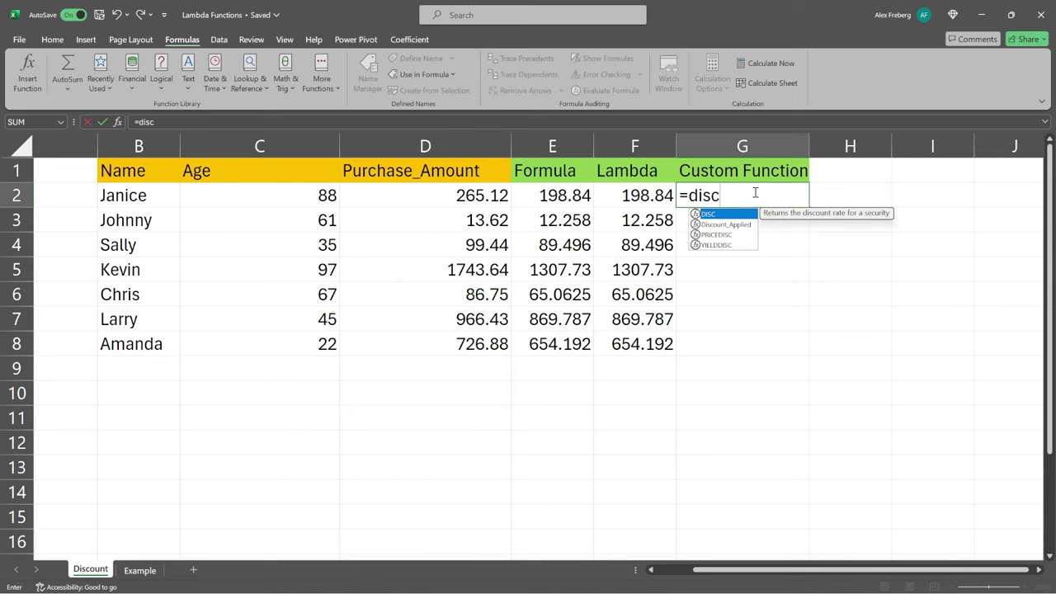
pyautogui.click(743, 225)
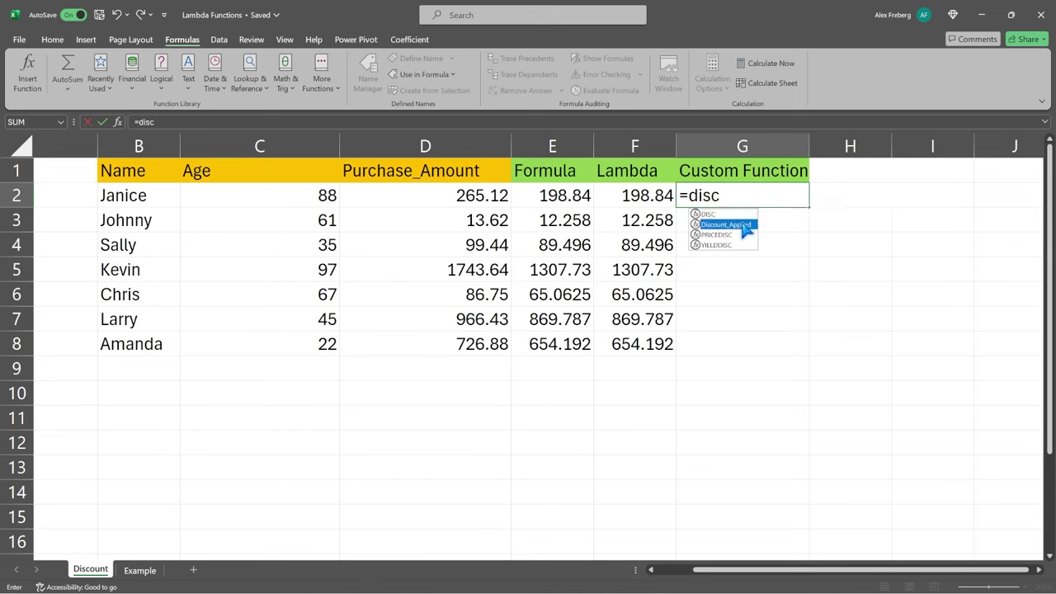
pyautogui.doubleClick(743, 224)
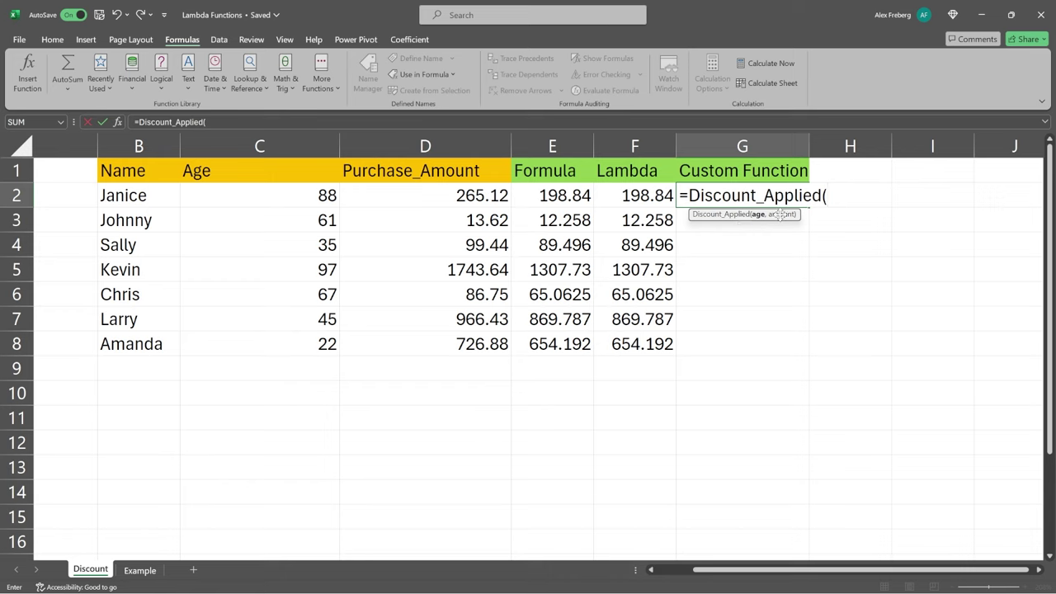
pyautogui.click(297, 193)
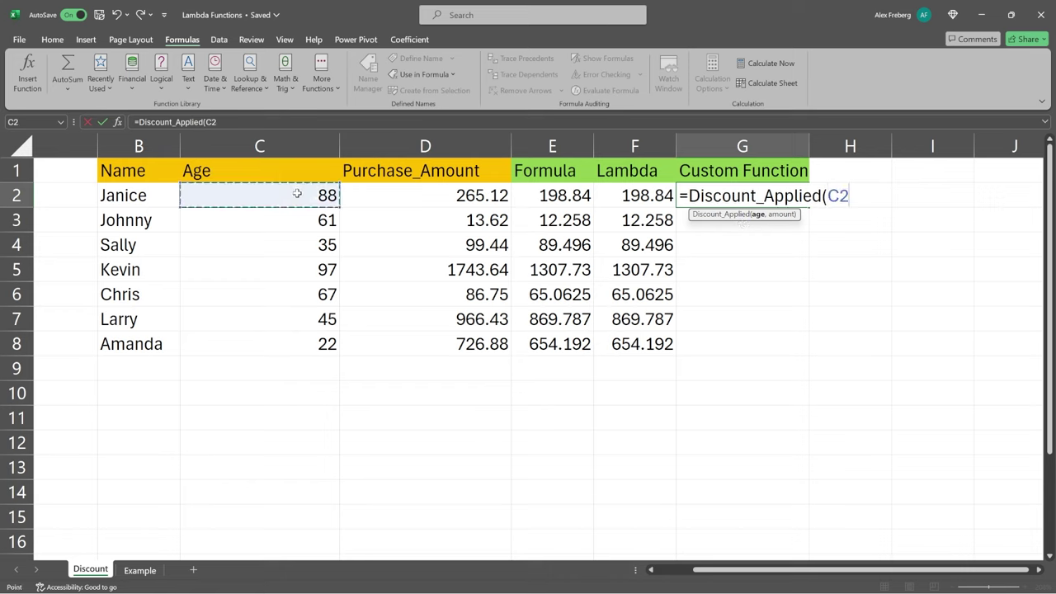
pyautogui.write(',')
pyautogui.click(376, 197)
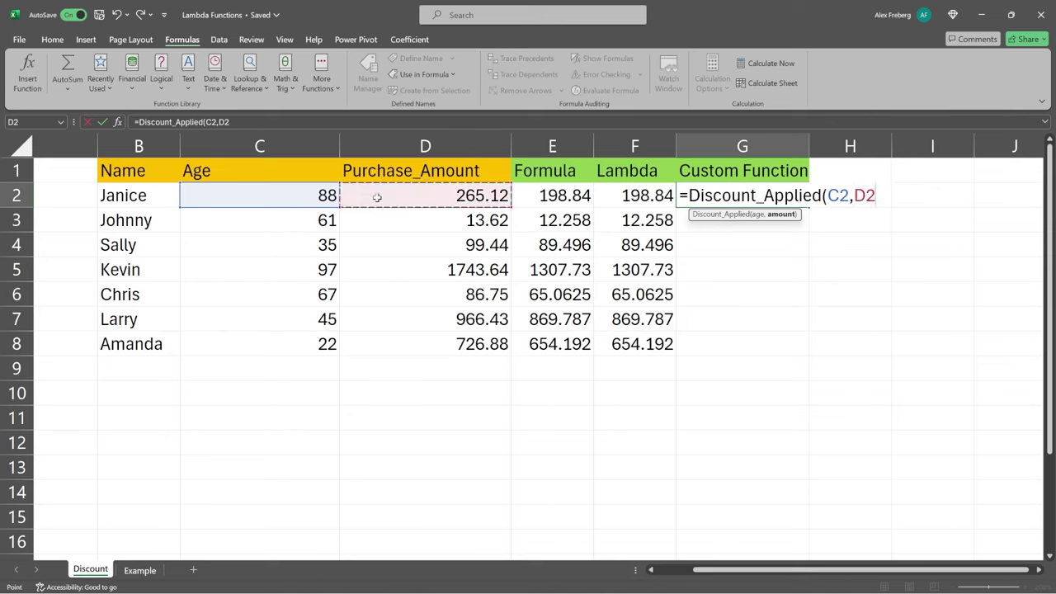
pyautogui.write(')')
pyautogui.press('Return')
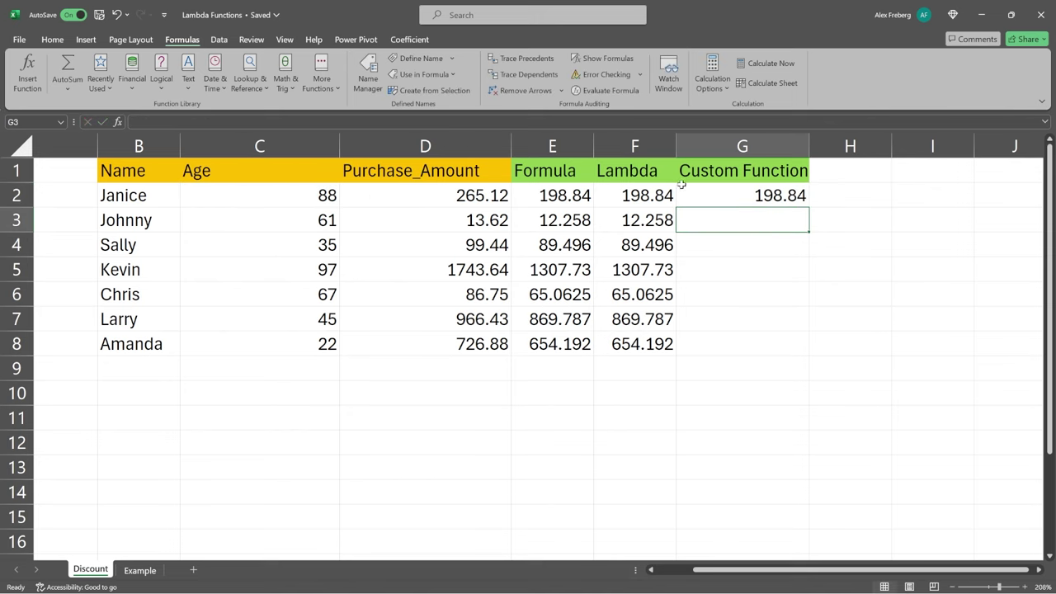
pyautogui.click(696, 194)
pyautogui.moveTo(810, 208); pyautogui.dragTo(806, 354)
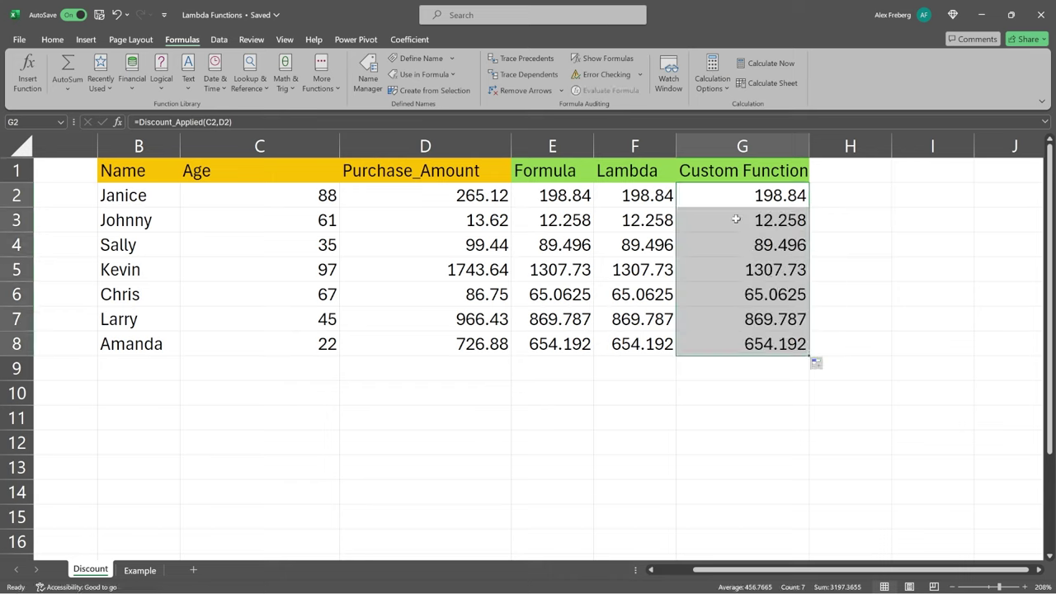
# Step: Compare the custom function formula in G2 with the IF formula in E2 and the LAMBDA formula in F2
pyautogui.click(714, 196)
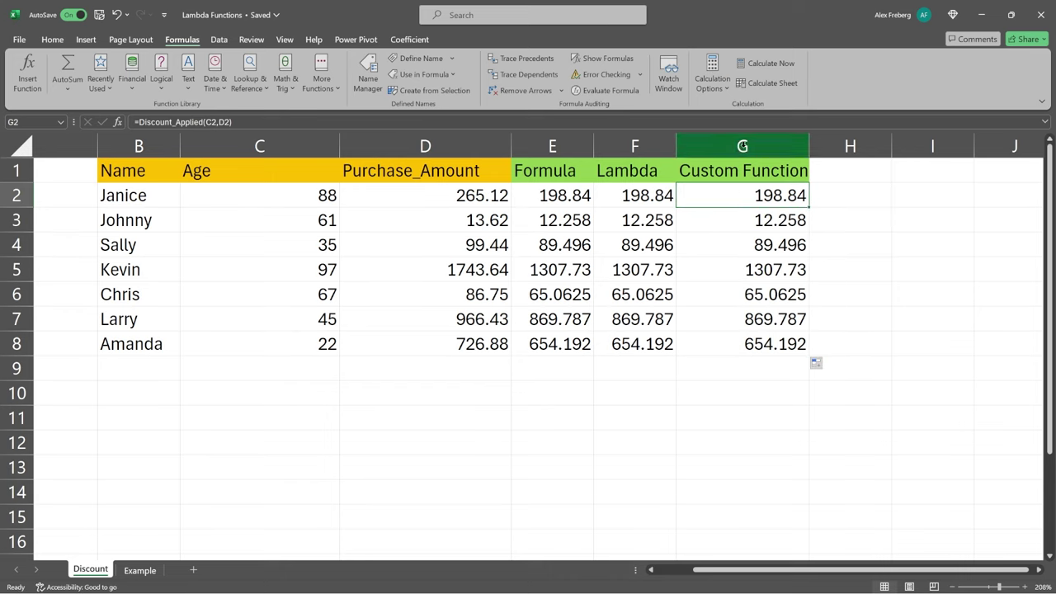
pyautogui.click(742, 147)
pyautogui.click(738, 197)
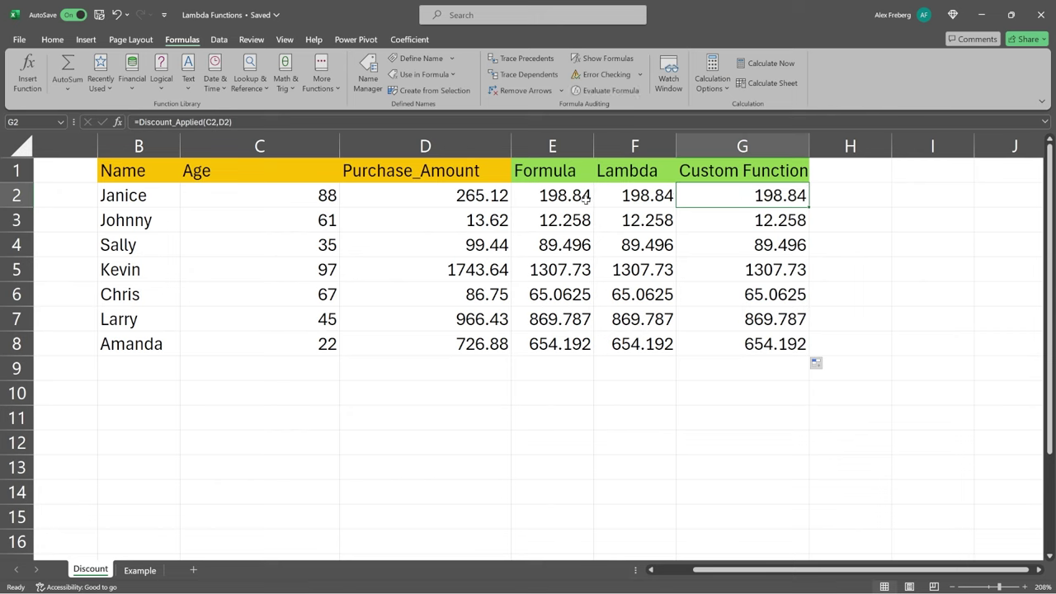
pyautogui.click(555, 190)
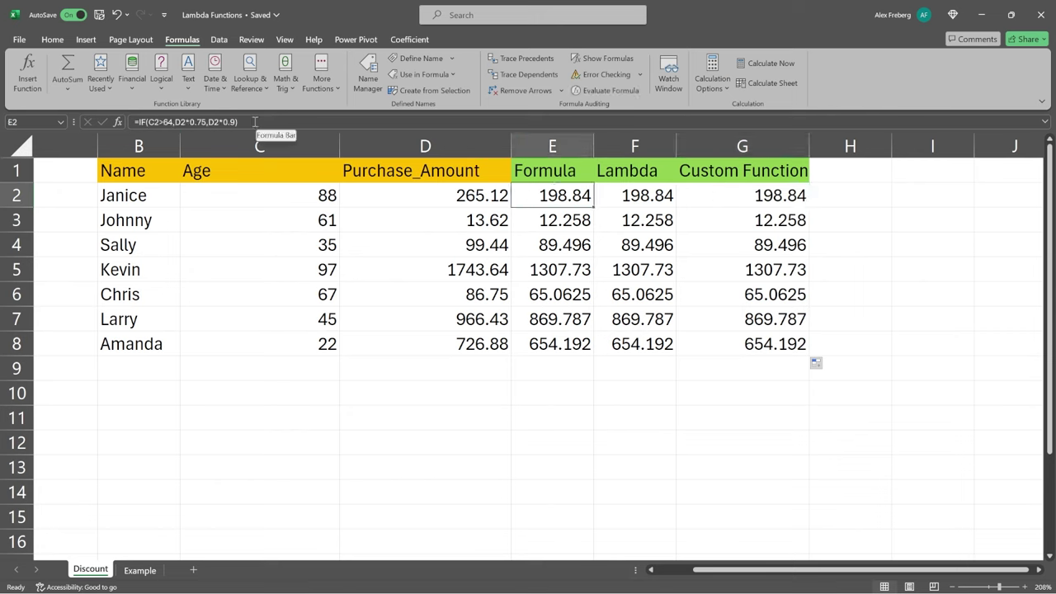
pyautogui.click(641, 195)
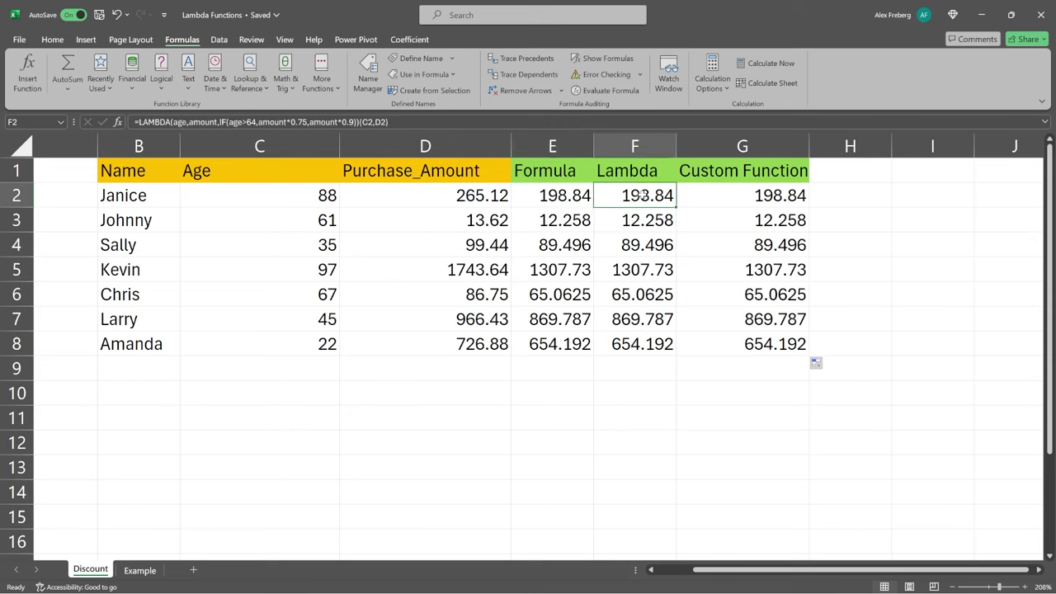
pyautogui.click(721, 200)
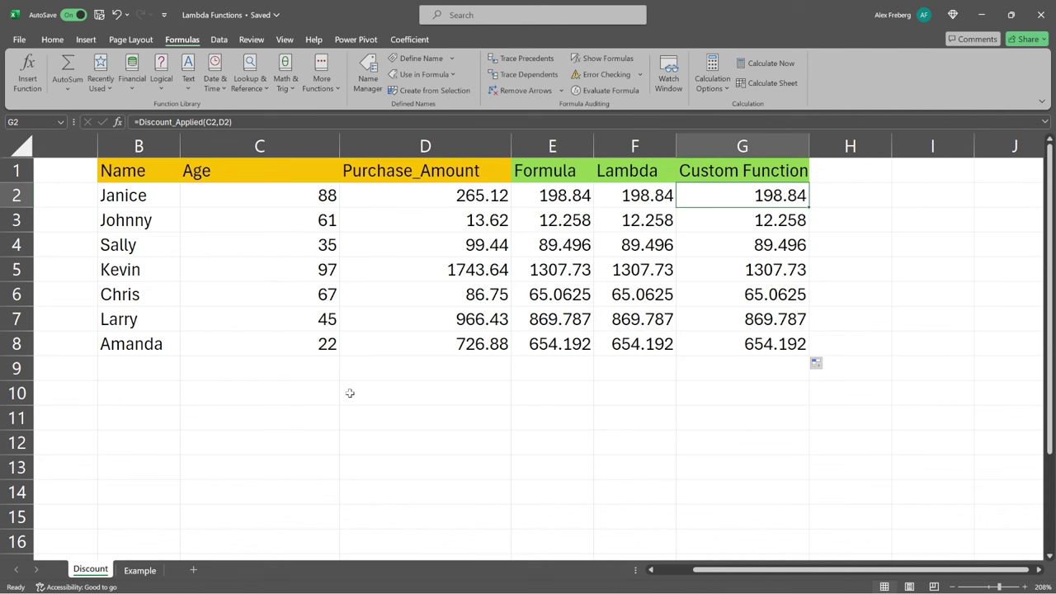
# Step: Open the Example sheet and examine the products in B2:B7, the January to December headers, and the January values in C2:C7
pyautogui.click(140, 570)
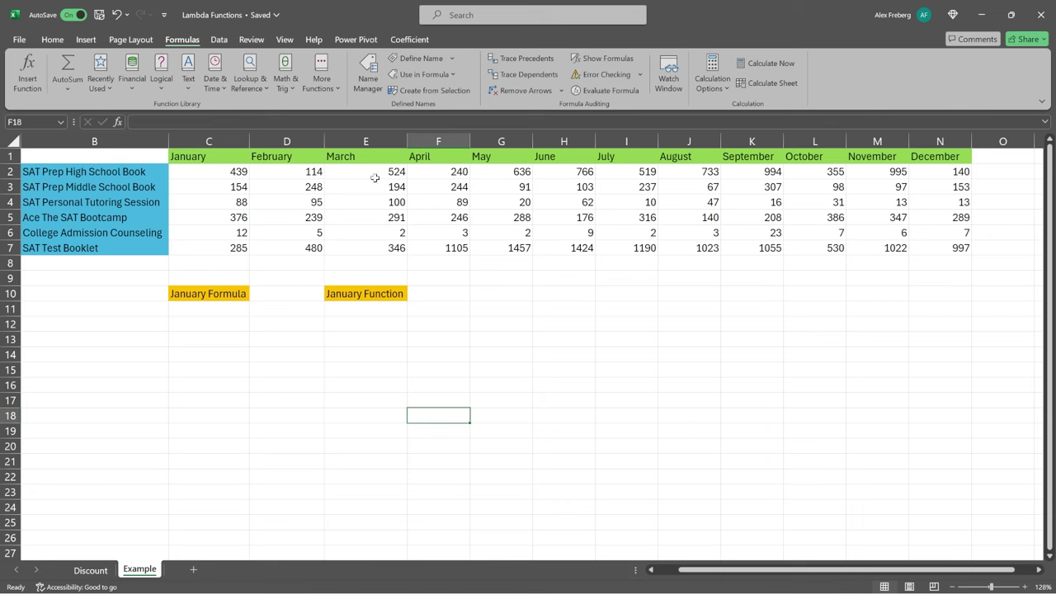
pyautogui.moveTo(103, 173); pyautogui.dragTo(98, 247)
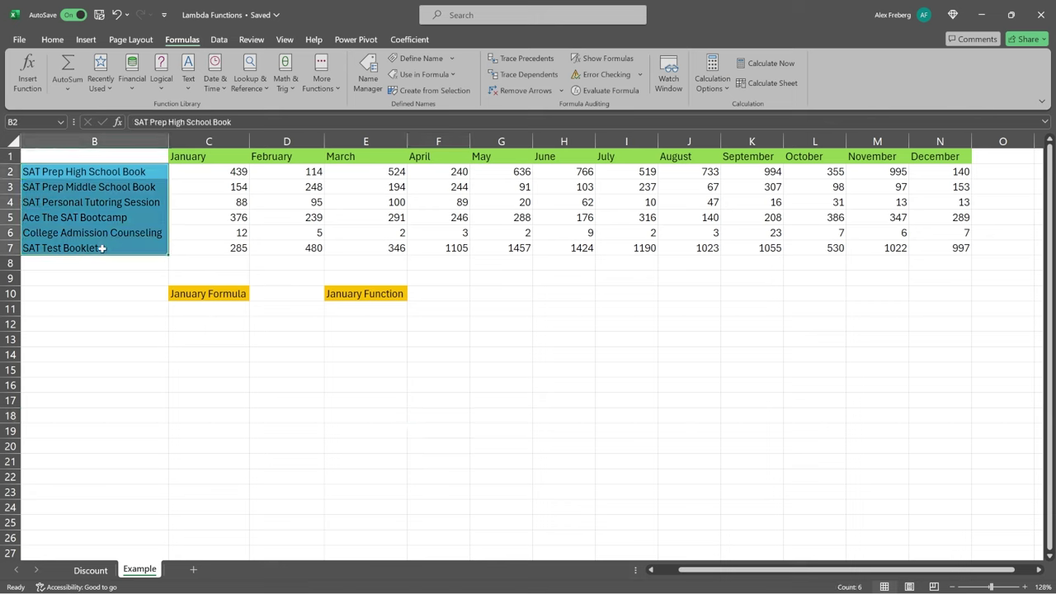
pyautogui.click(99, 173)
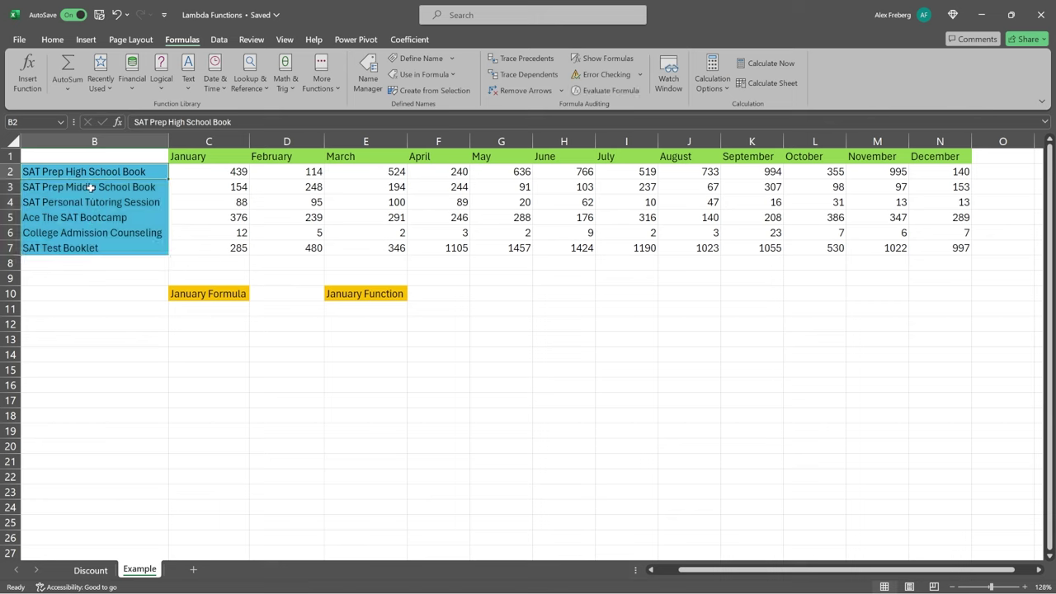
pyautogui.press('Return')
pyautogui.click(87, 217)
pyautogui.click(110, 248)
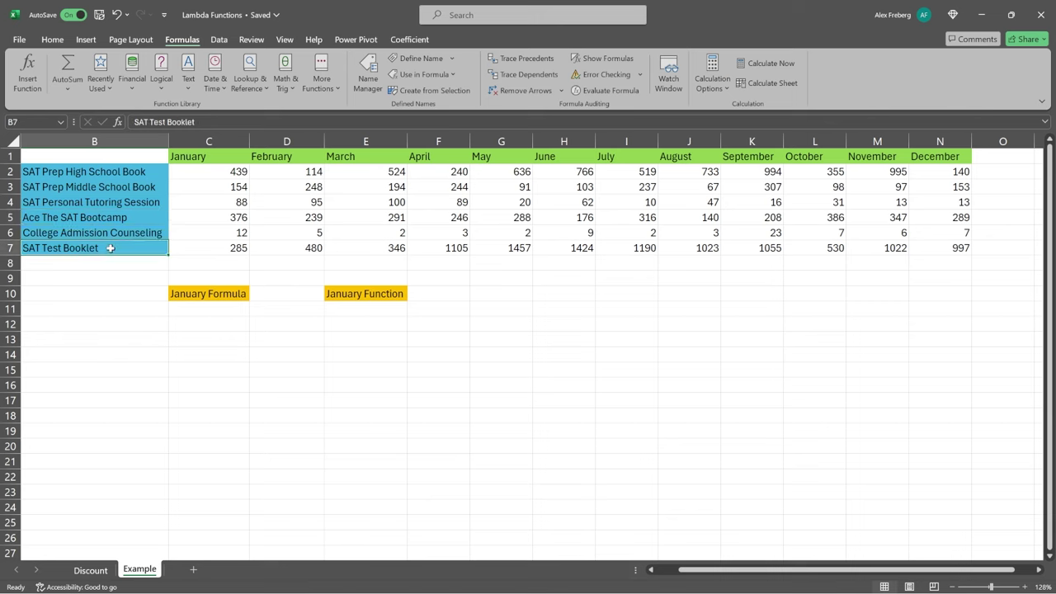
pyautogui.click(214, 156)
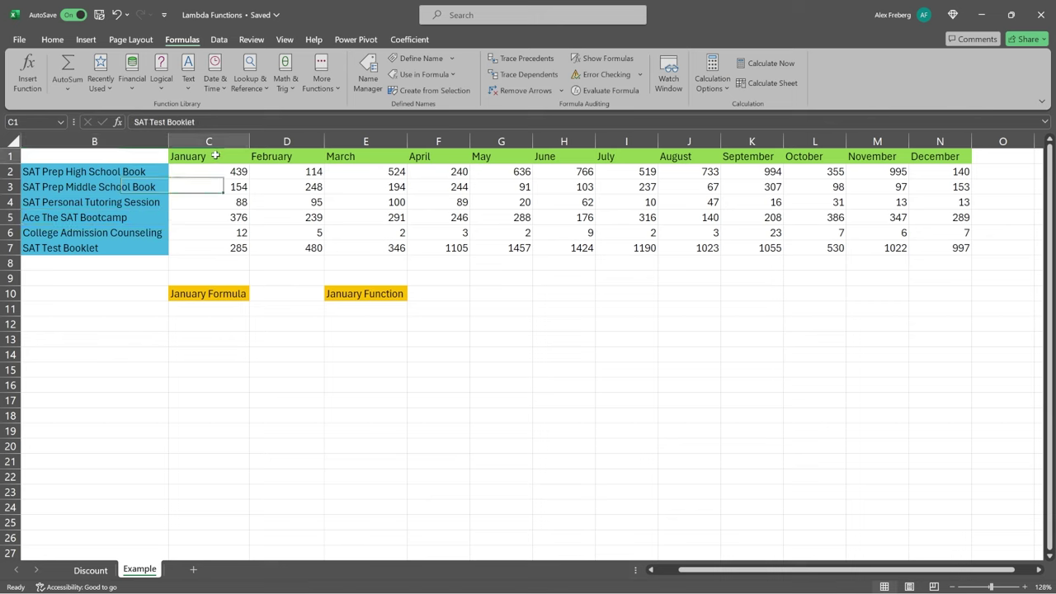
pyautogui.click(948, 158)
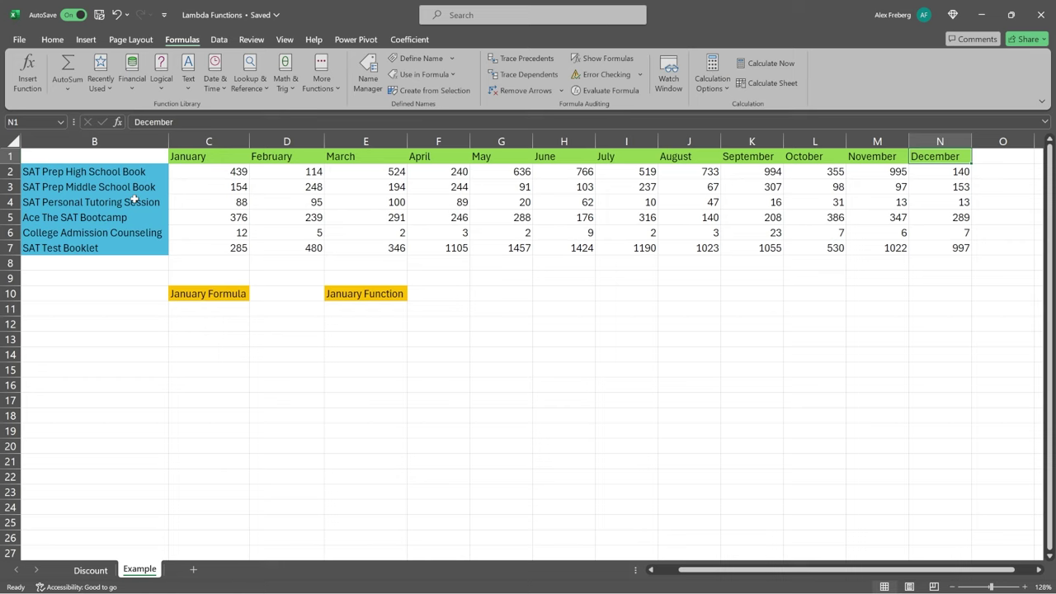
pyautogui.moveTo(175, 170); pyautogui.dragTo(186, 248)
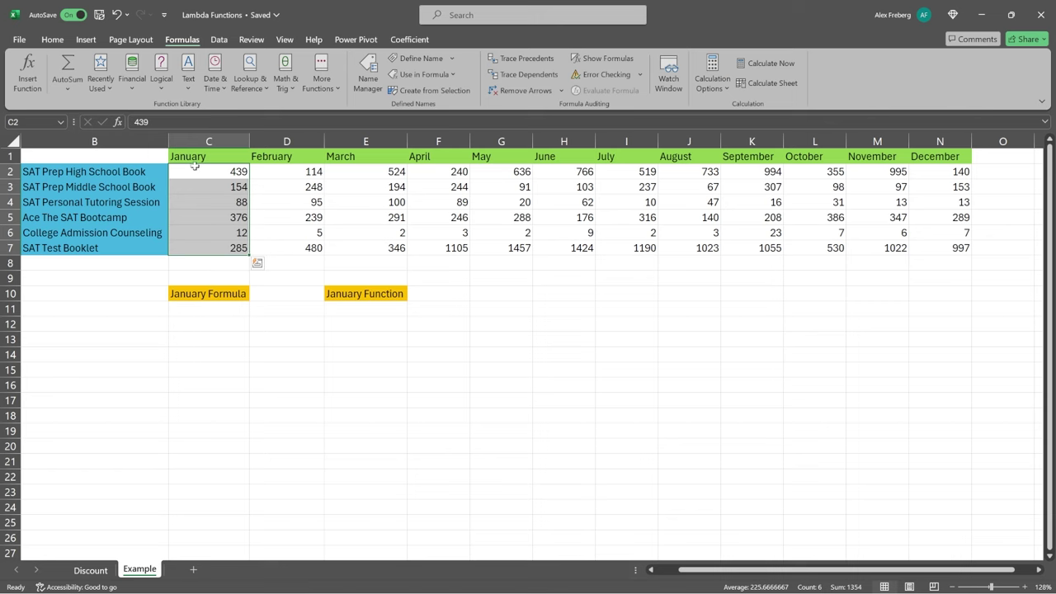
pyautogui.click(207, 143)
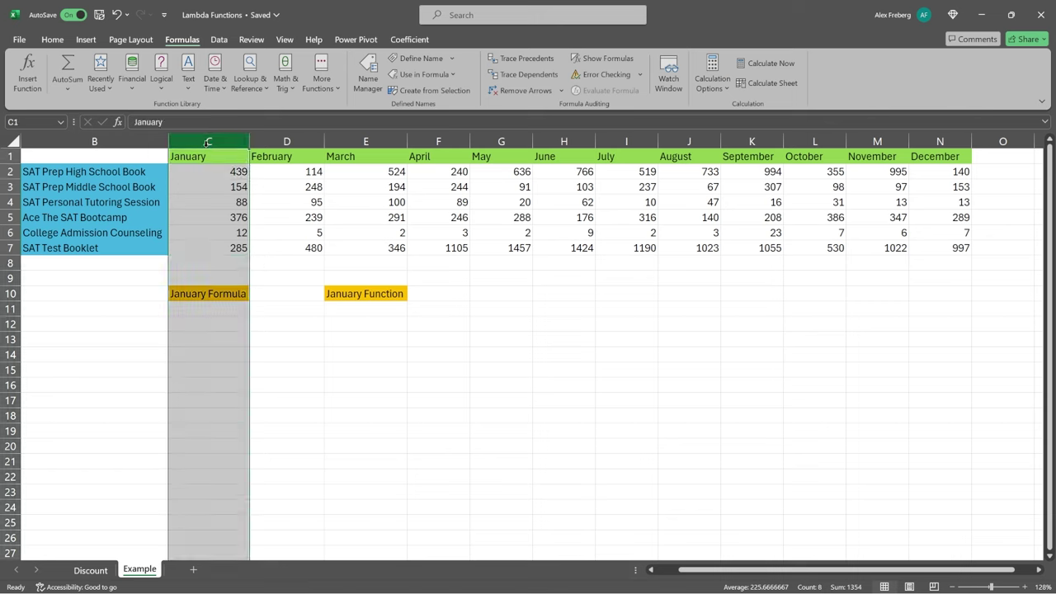
pyautogui.moveTo(205, 168); pyautogui.dragTo(214, 248)
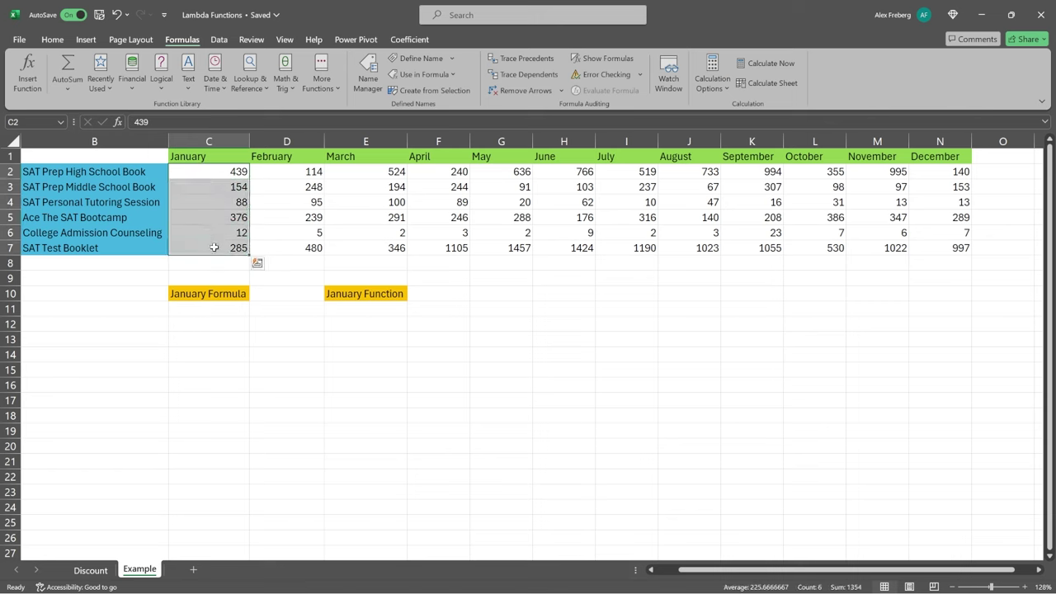
pyautogui.moveTo(122, 170); pyautogui.dragTo(124, 192)
pyautogui.moveTo(137, 256); pyautogui.dragTo(138, 255)
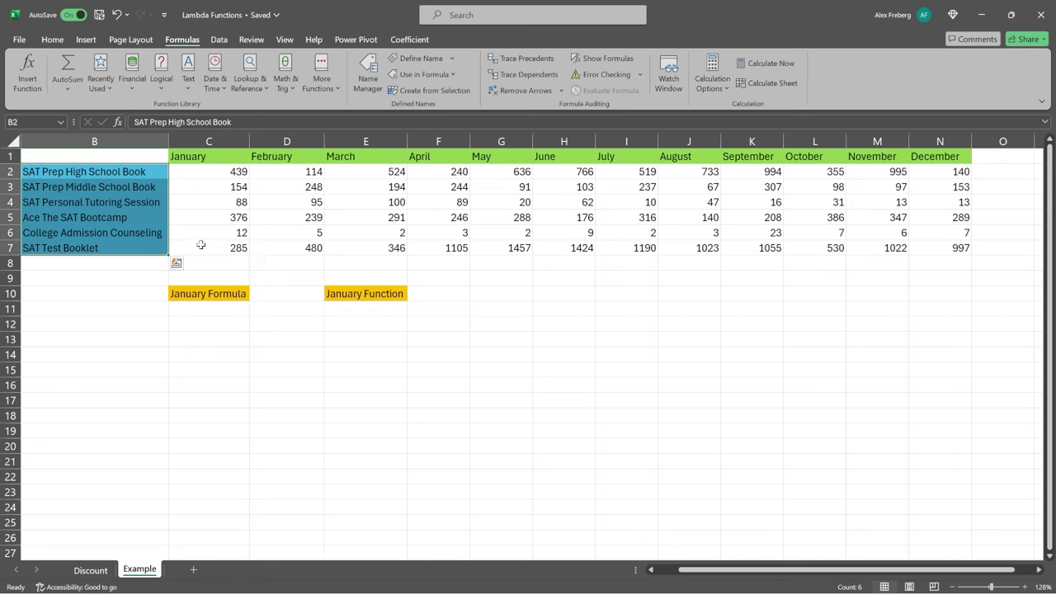
# Step: Select the whole Example sheet and turn on filtering for the header row
pyautogui.click(11, 141)
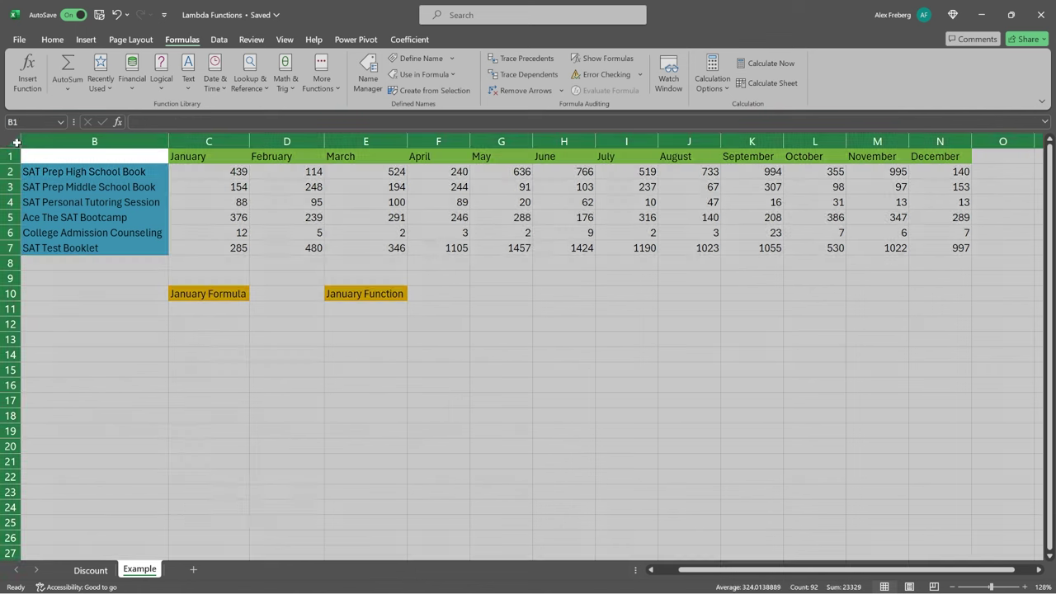
pyautogui.moveTo(233, 165); pyautogui.dragTo(271, 162)
pyautogui.click(216, 157)
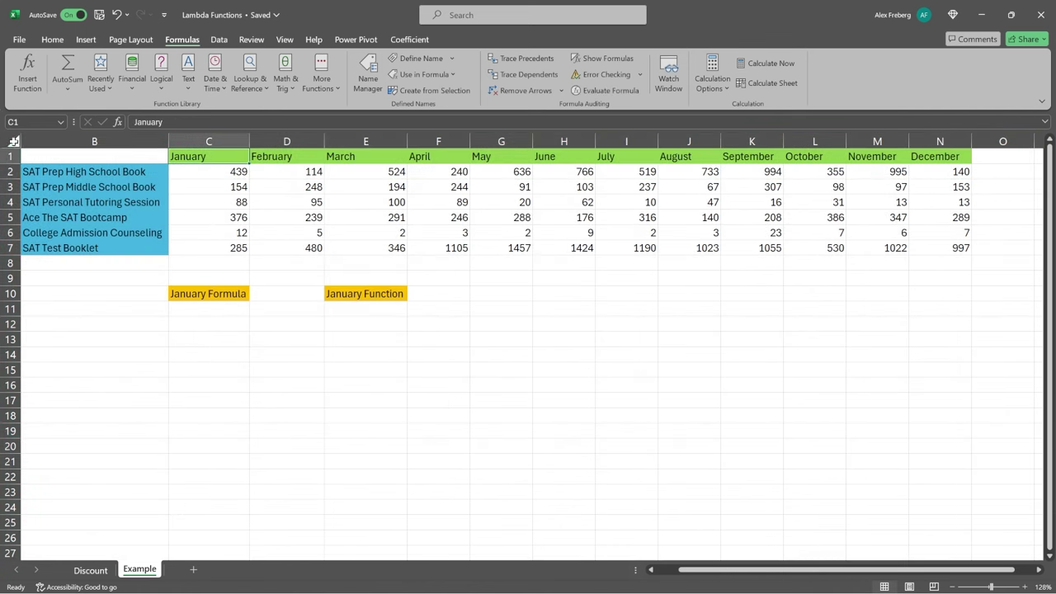
pyautogui.click(13, 141)
pyautogui.click(218, 40)
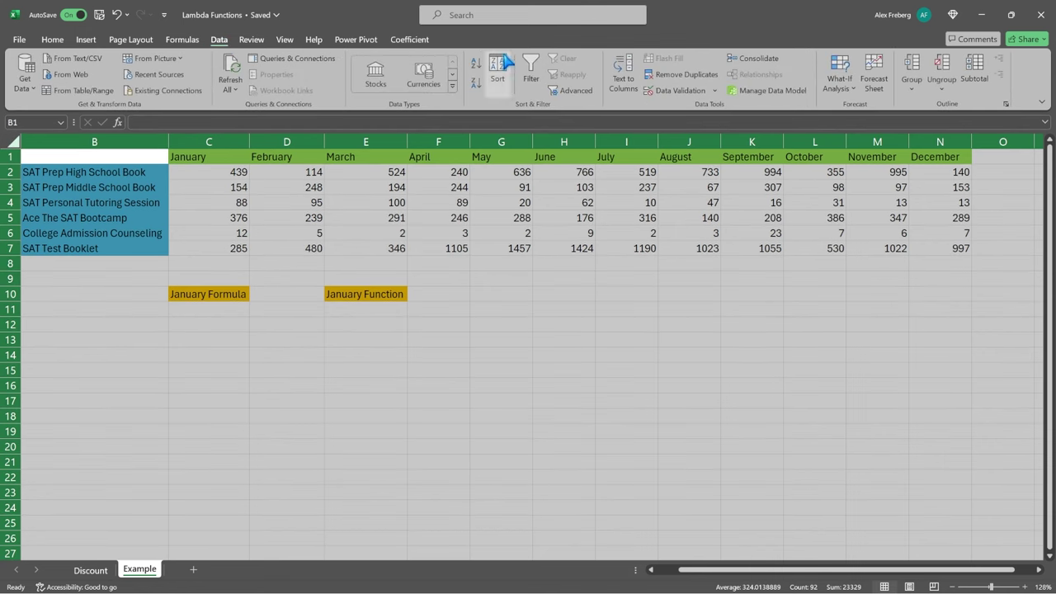
pyautogui.click(530, 70)
pyautogui.click(239, 183)
# Step: Sort the table by January from largest to smallest and copy the ordered product names to C10:C15
pyautogui.click(243, 157)
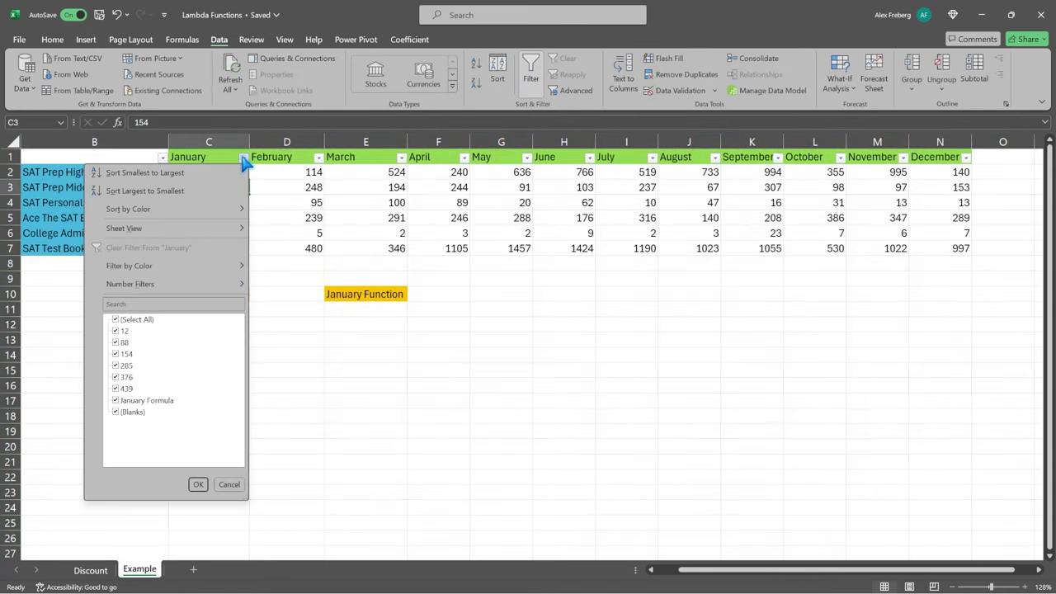
pyautogui.click(173, 192)
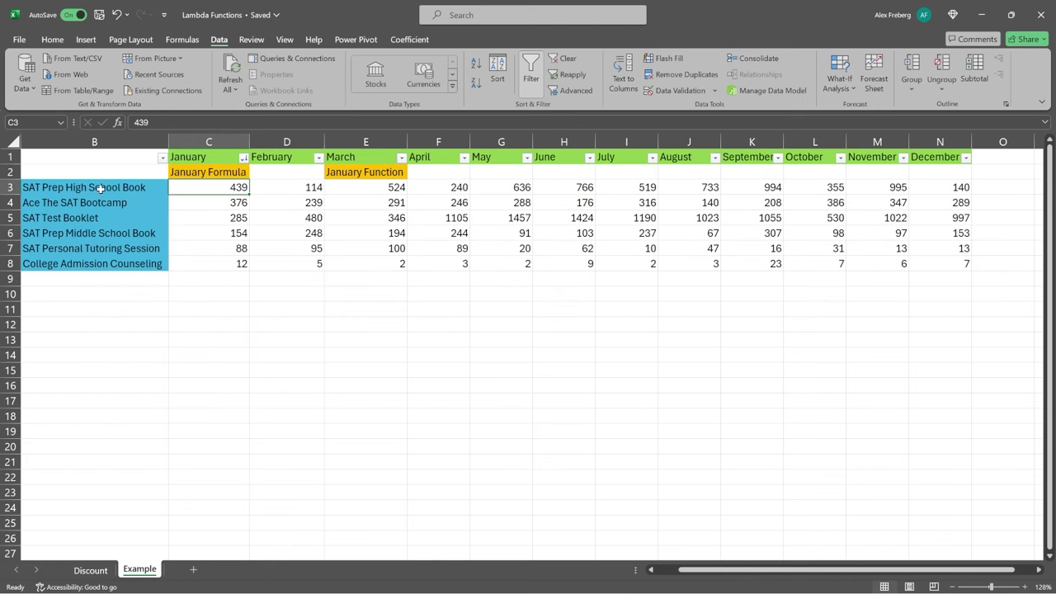
pyautogui.moveTo(100, 188); pyautogui.dragTo(113, 267)
pyautogui.hotkey('ctrl', 'c')
pyautogui.click(189, 295)
pyautogui.hotkey('ctrl', 'v')
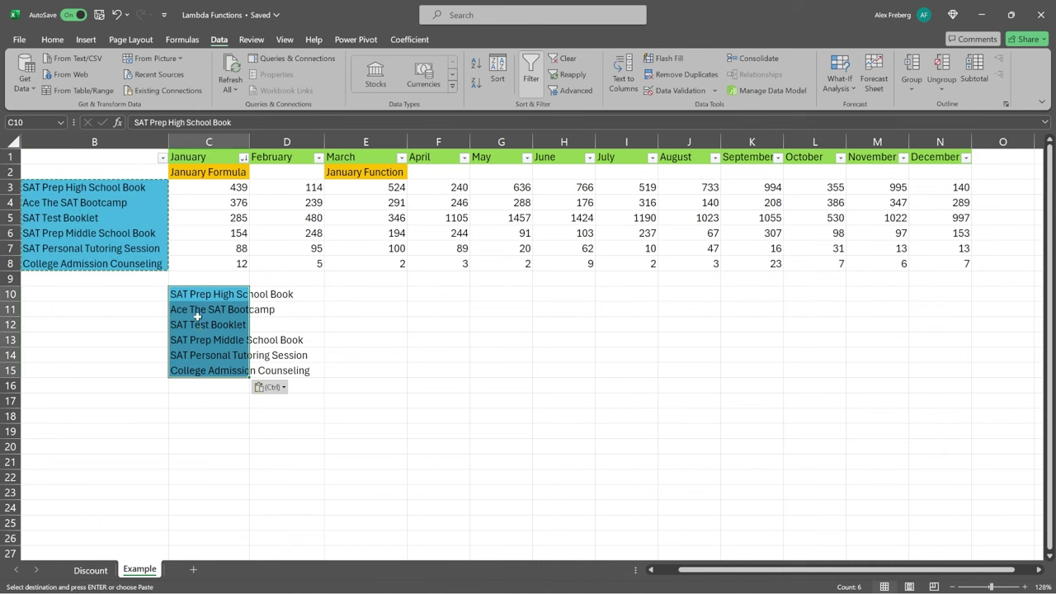
# Step: Sort the table by February from largest to smallest and copy the ordered product names to D10:D15
pyautogui.click(319, 157)
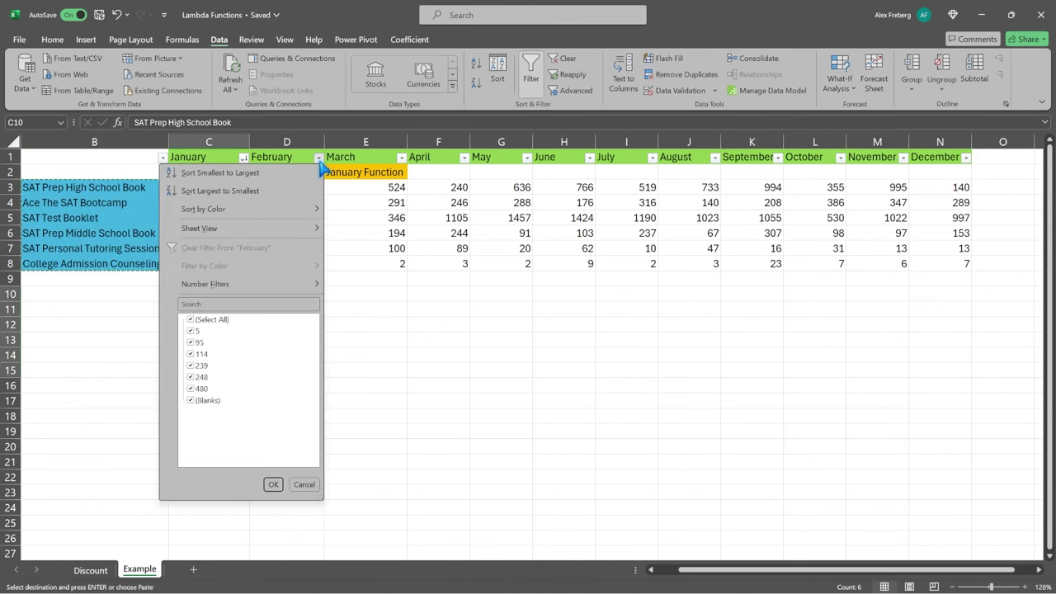
pyautogui.click(277, 192)
pyautogui.moveTo(142, 175); pyautogui.dragTo(132, 248)
pyautogui.hotkey('ctrl', 'c')
pyautogui.click(312, 294)
pyautogui.hotkey('ctrl', 'v')
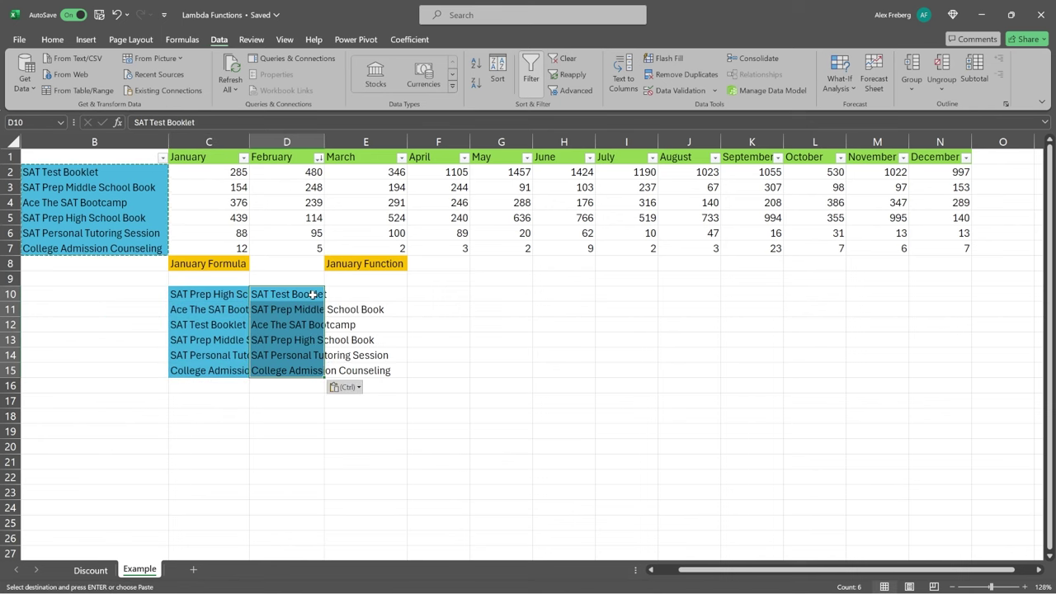
pyautogui.press('Escape')
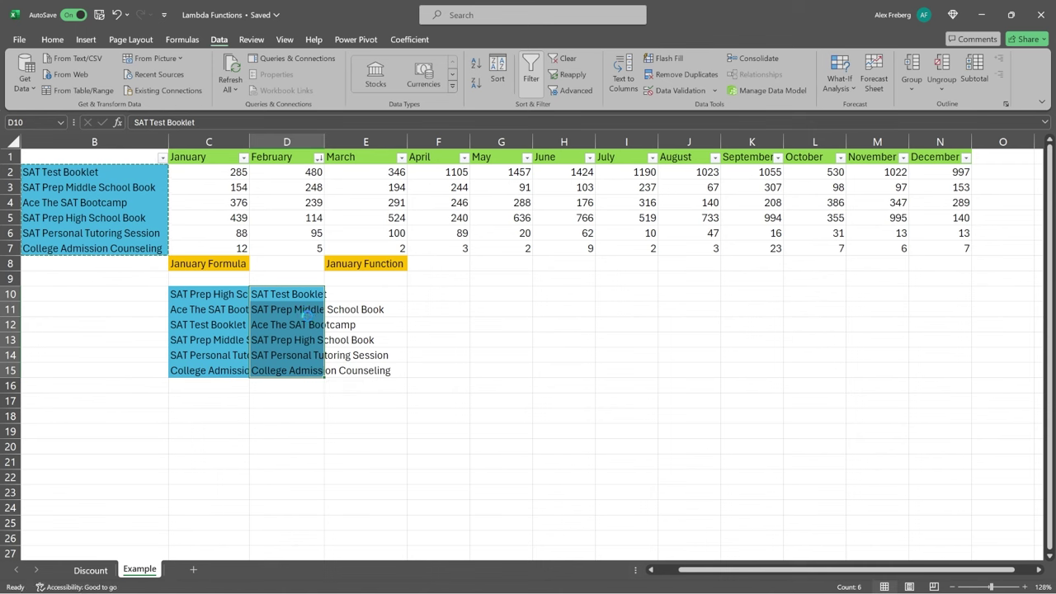
# Step: Undo the January and February sorts and the pasted product lists, and select C11 under January Formula
pyautogui.hotkey('ctrl', 'z')
pyautogui.hotkey('ctrl', 'z')
pyautogui.hotkey('ctrl', 'z')
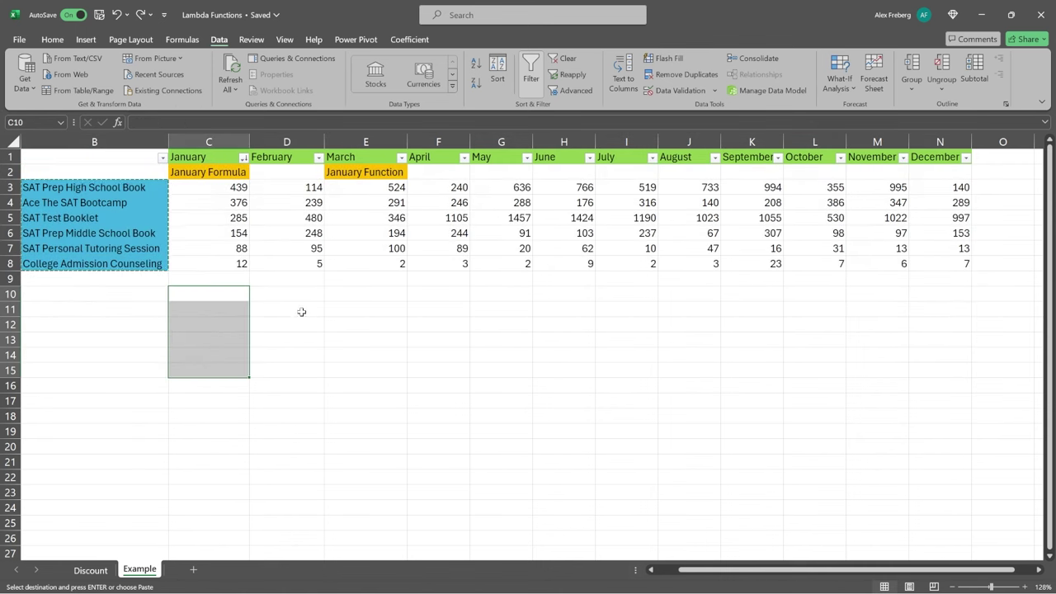
pyautogui.hotkey('ctrl', 'z')
pyautogui.hotkey('ctrl', 'z')
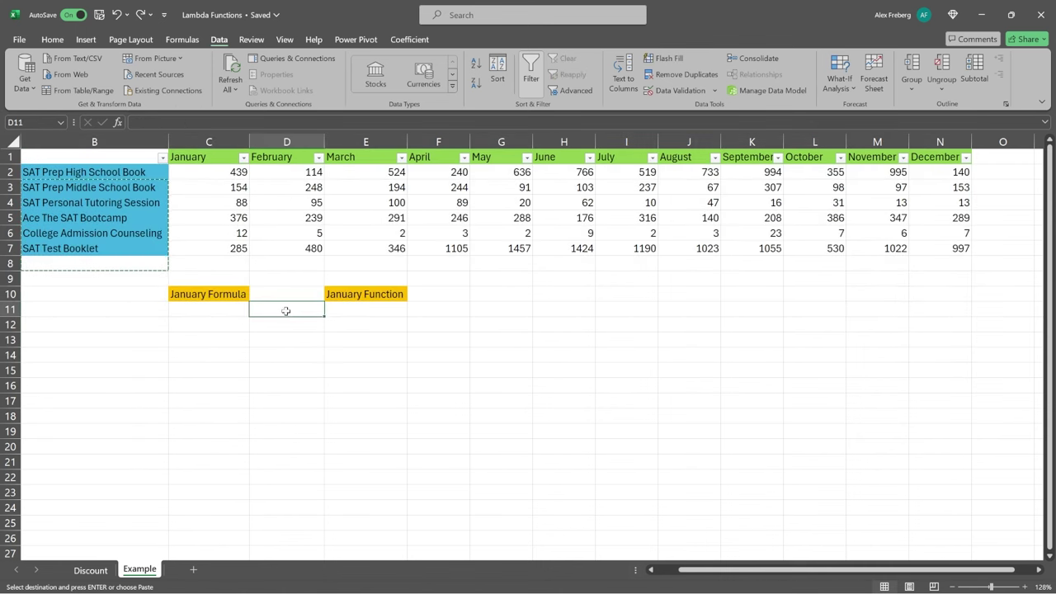
pyautogui.press('Escape')
pyautogui.click(212, 308)
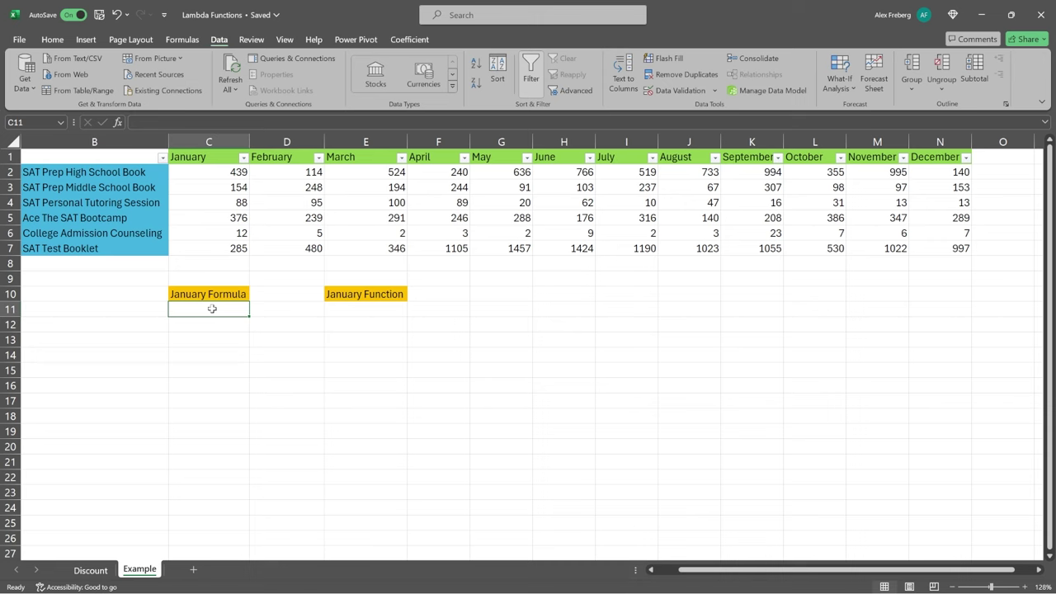
# Step: Turn off filtering for the header row of the product table
pyautogui.hotkey('ctrl', 'shift', 'l')
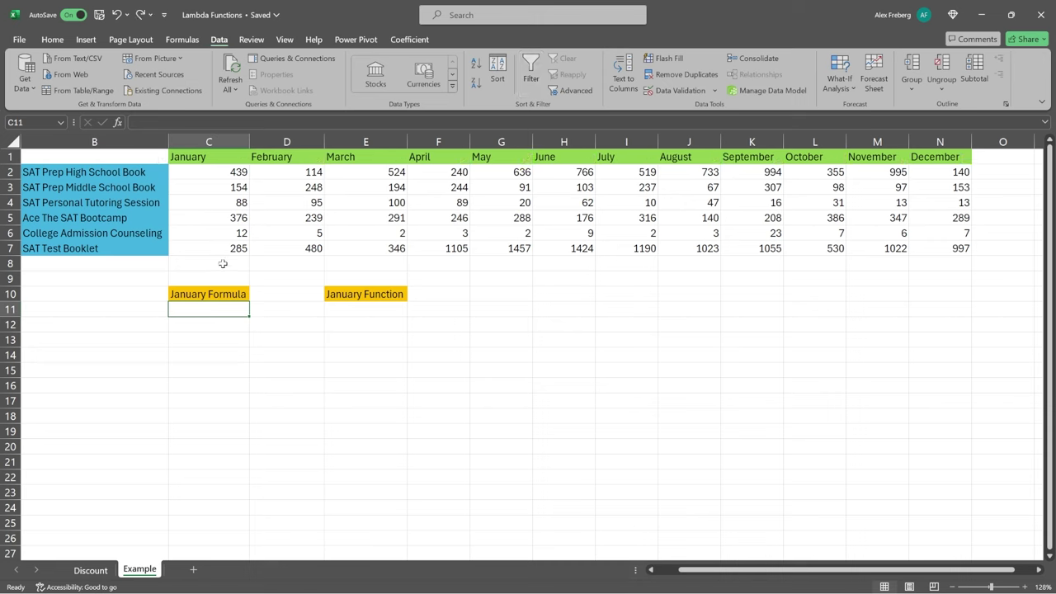
pyautogui.write('=')
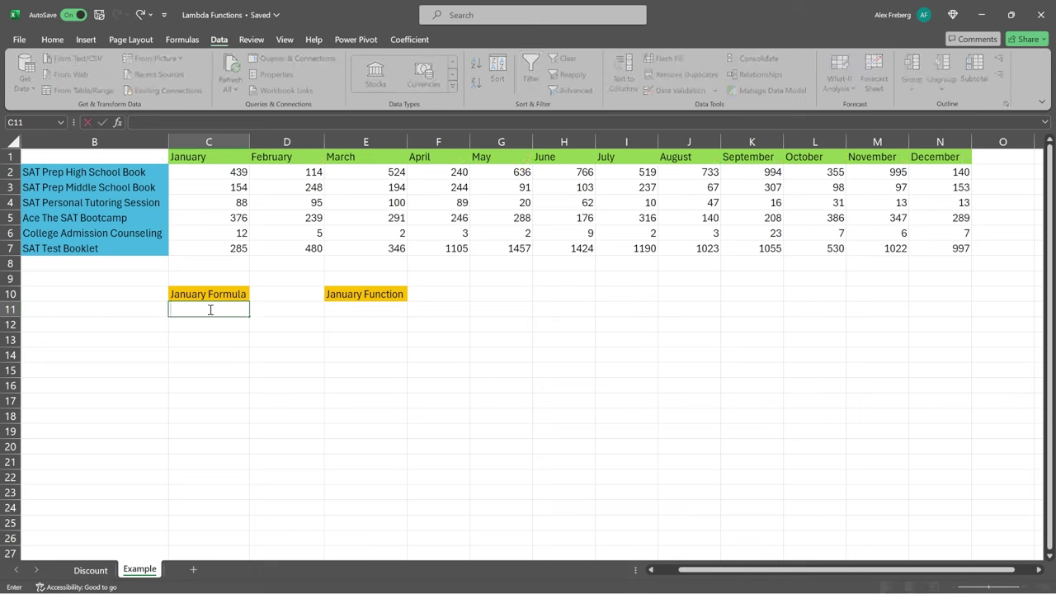
pyautogui.press('Escape')
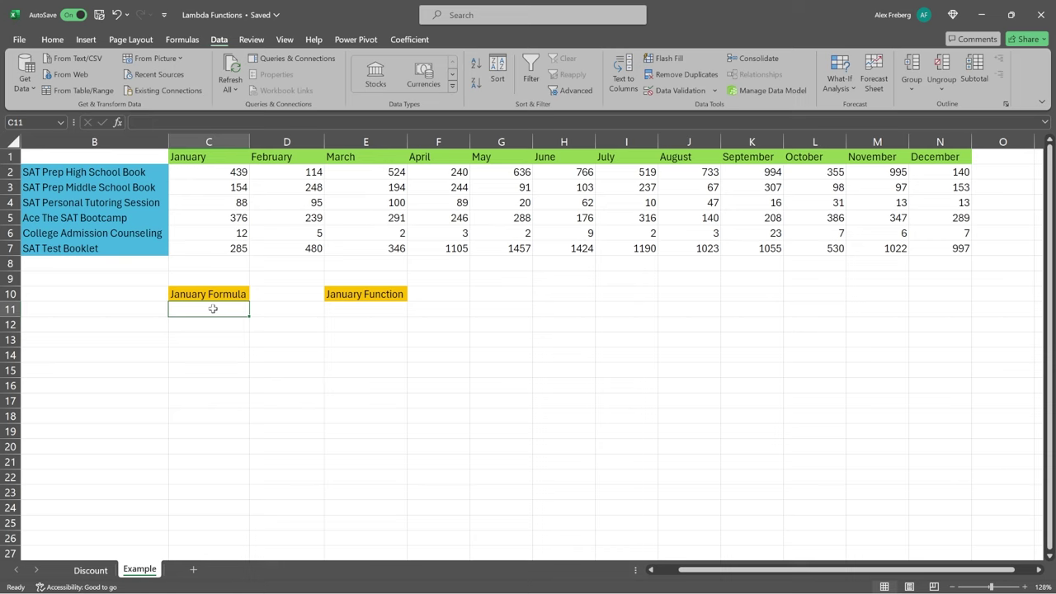
pyautogui.write('=')
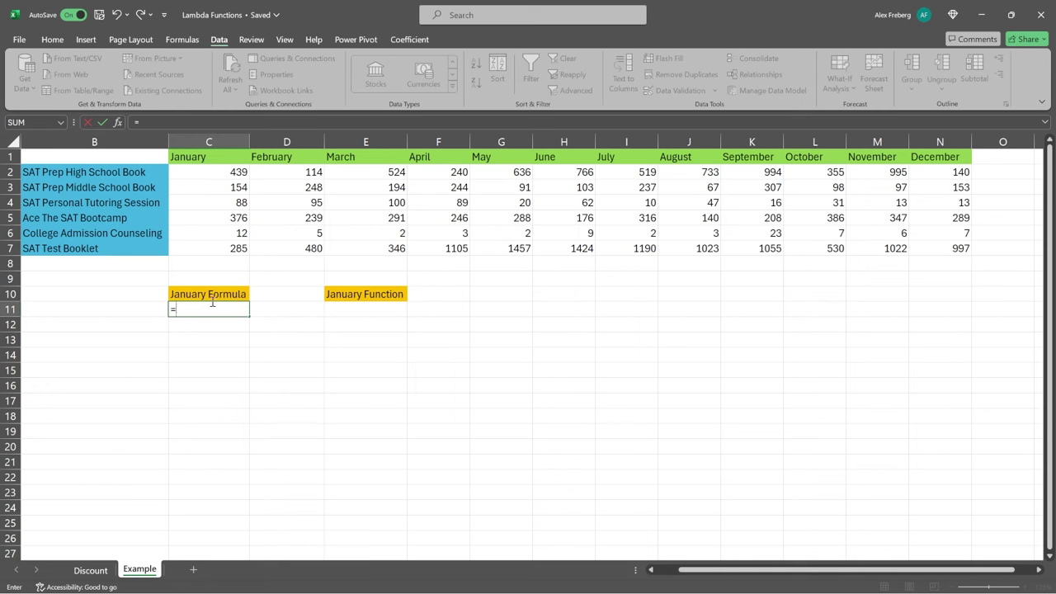
pyautogui.click(211, 294)
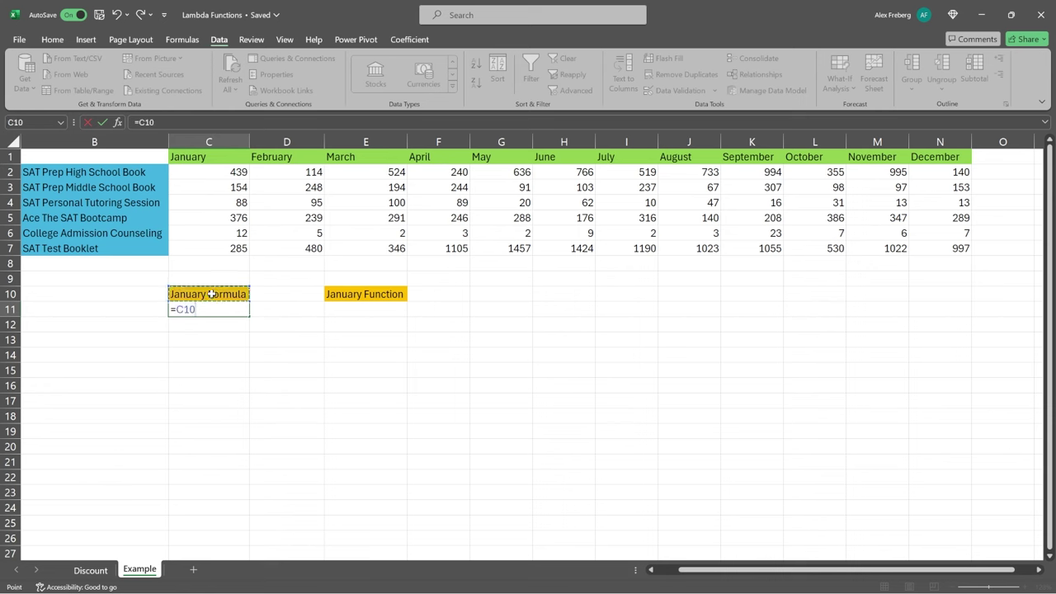
pyautogui.press('Escape')
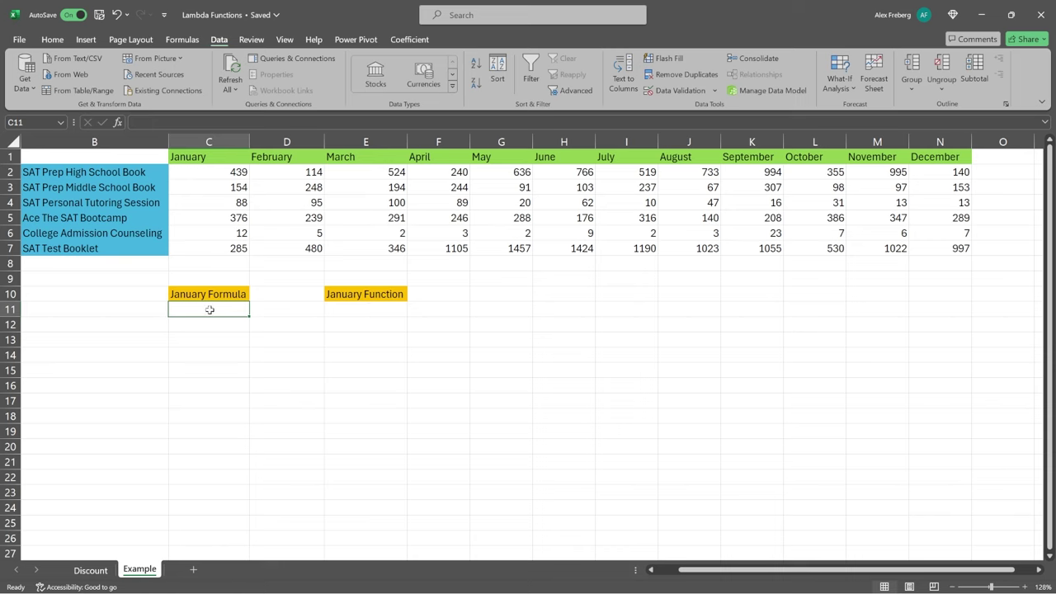
pyautogui.moveTo(367, 305); pyautogui.dragTo(363, 442)
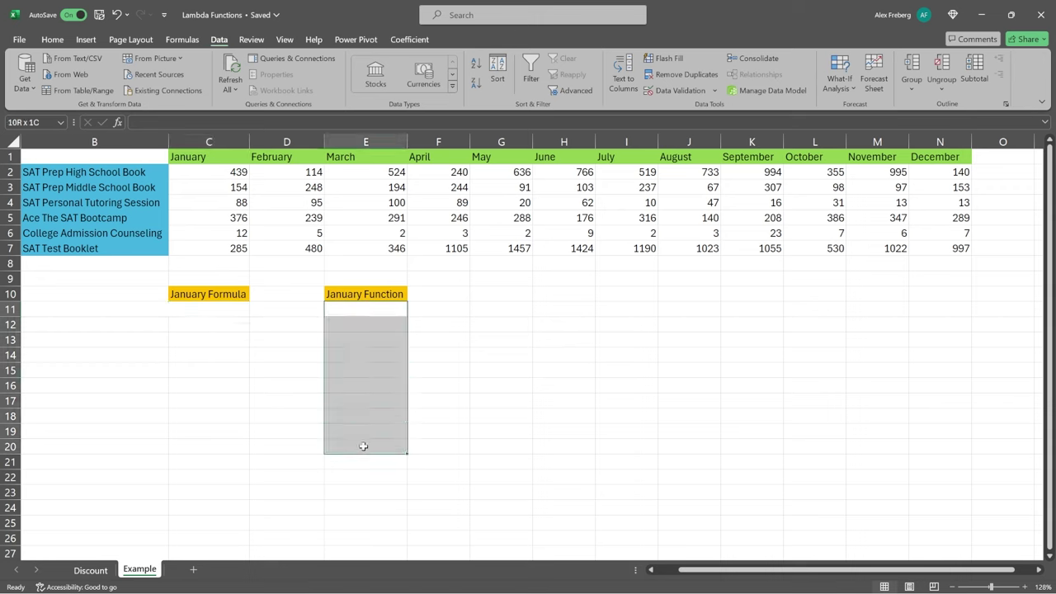
pyautogui.click(205, 292)
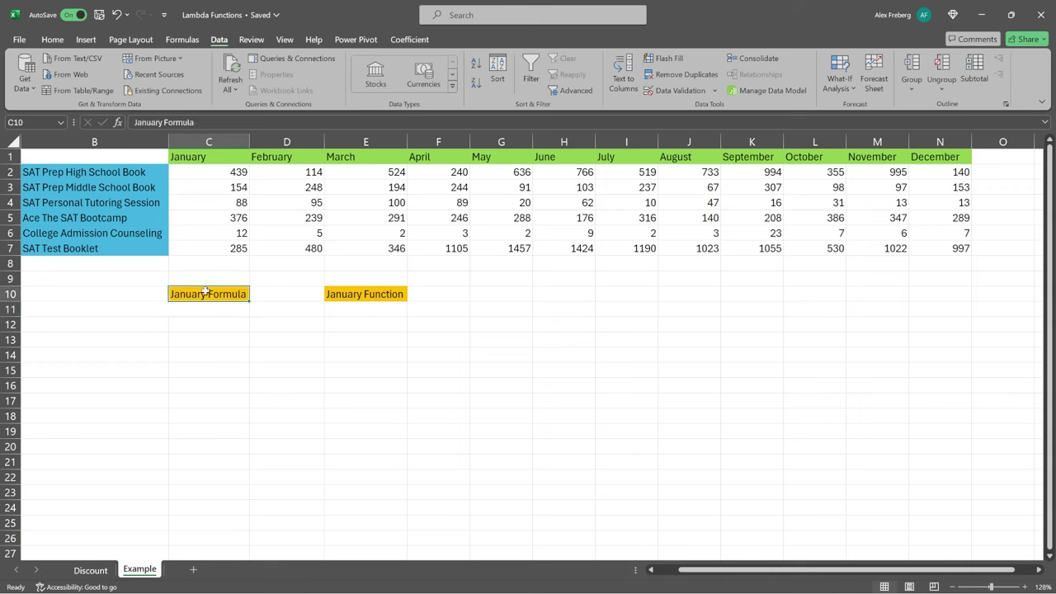
pyautogui.click(934, 292)
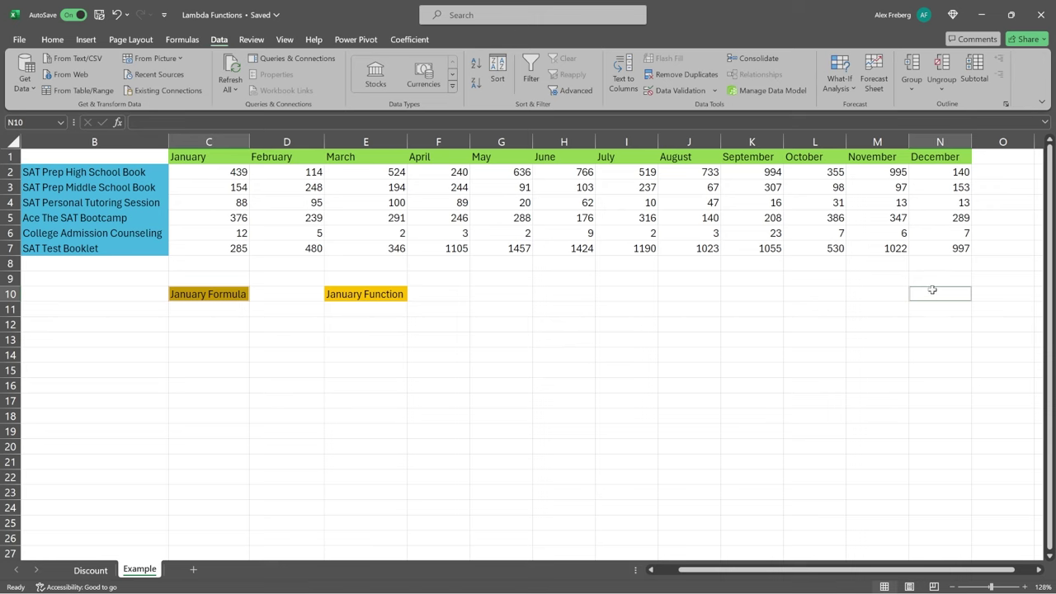
pyautogui.click(202, 297)
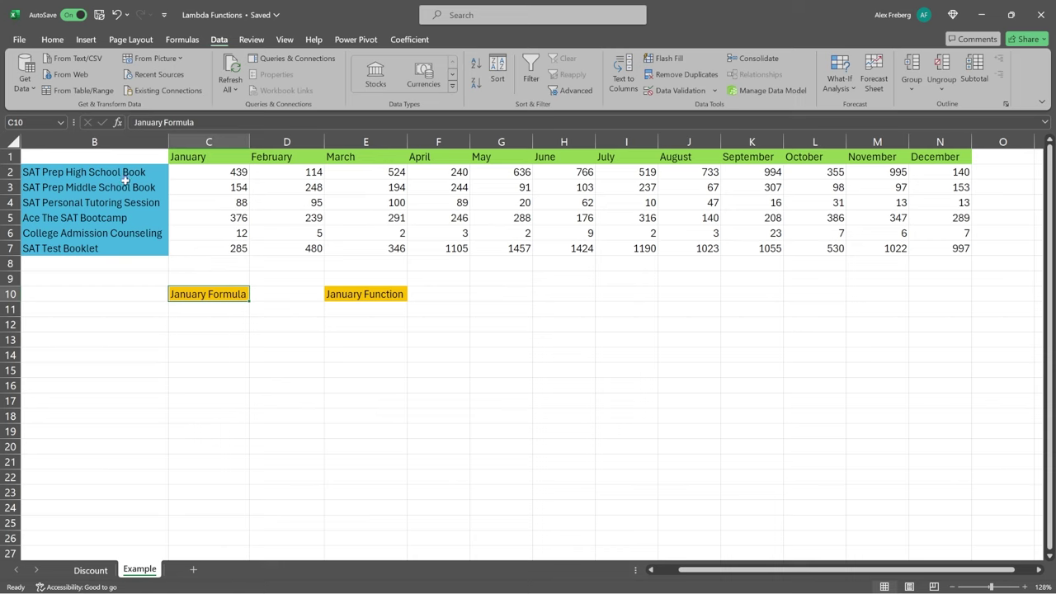
pyautogui.moveTo(202, 293); pyautogui.dragTo(913, 288)
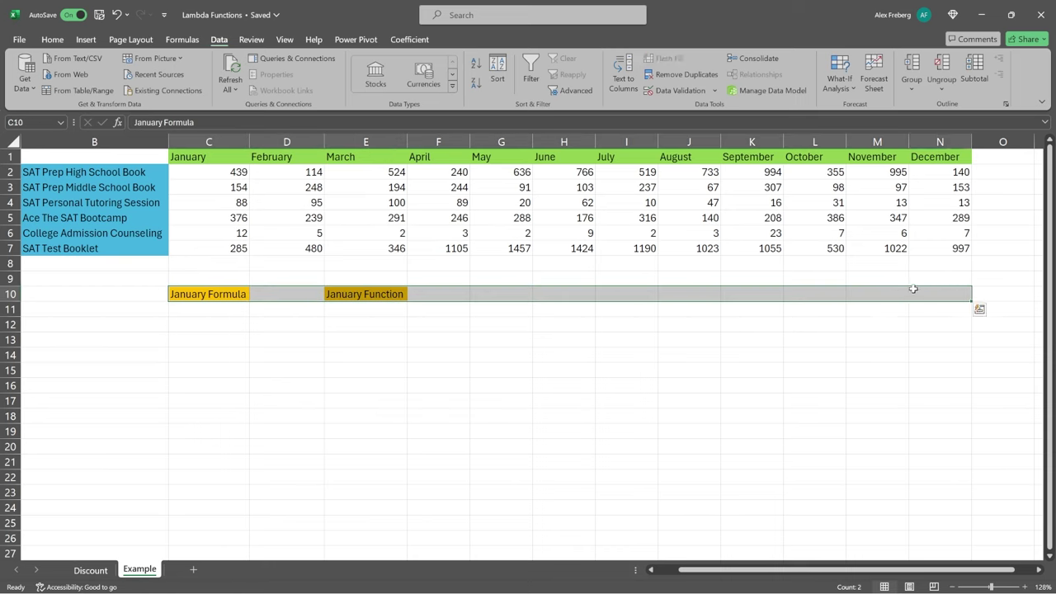
# Step: Begin a LAMBDA formula in C11 under January Formula
pyautogui.click(198, 306)
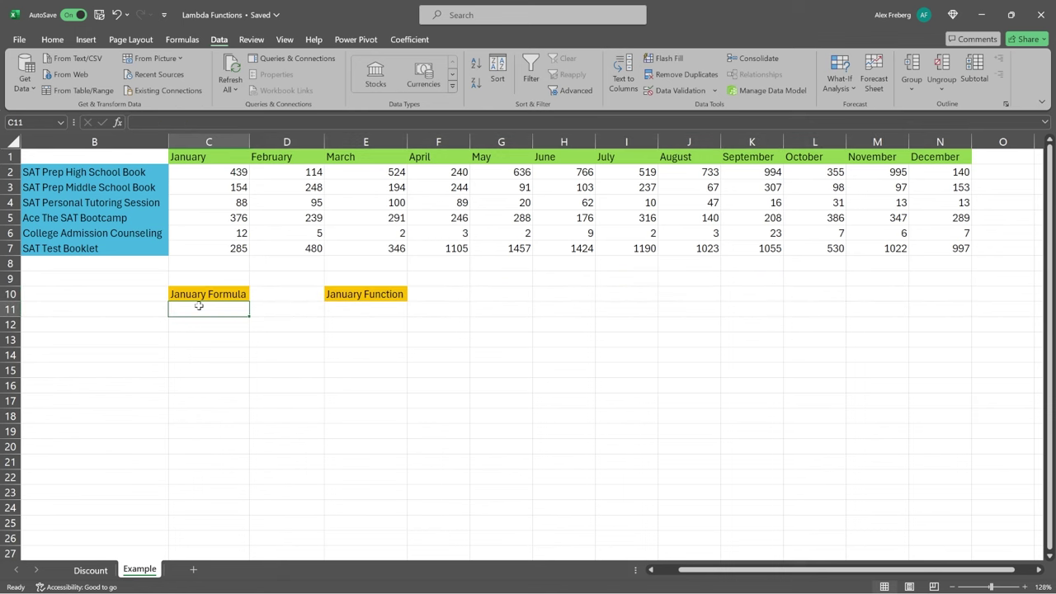
pyautogui.write('=')
pyautogui.write('LAMBDA')
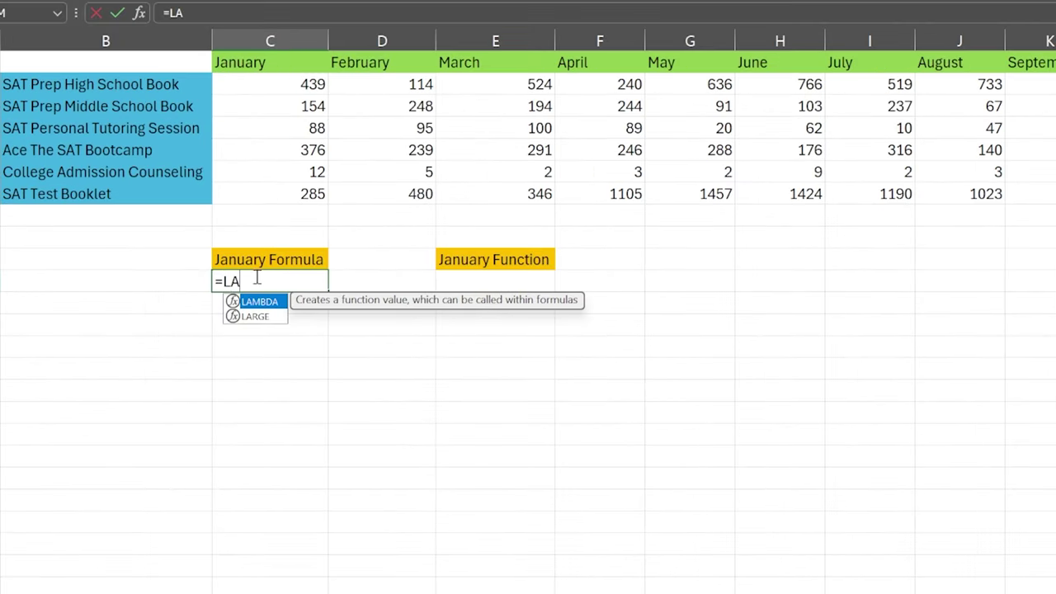
pyautogui.write('(')
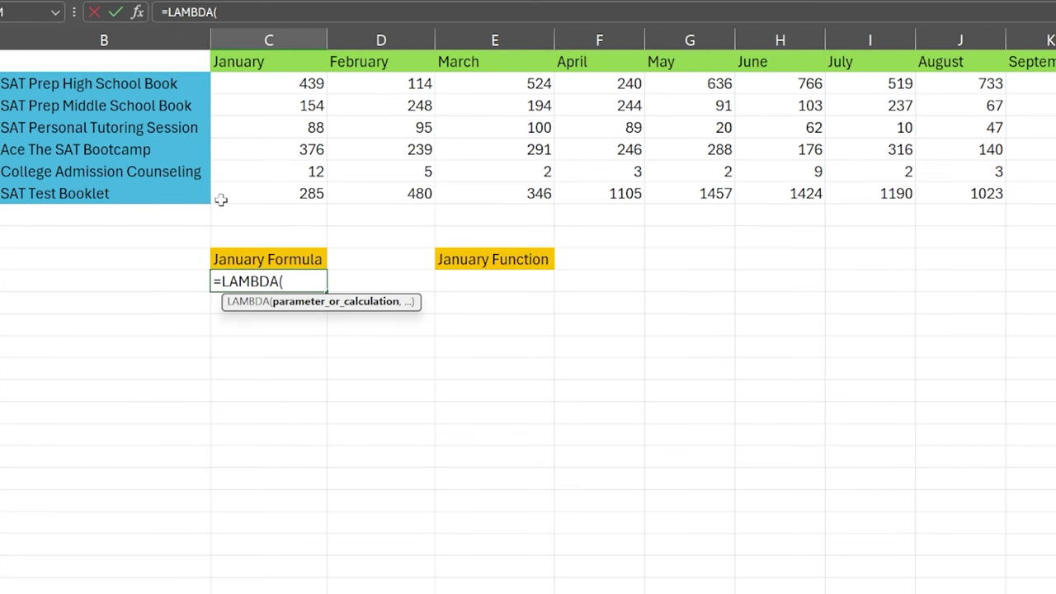
pyautogui.moveTo(260, 84); pyautogui.dragTo(262, 193)
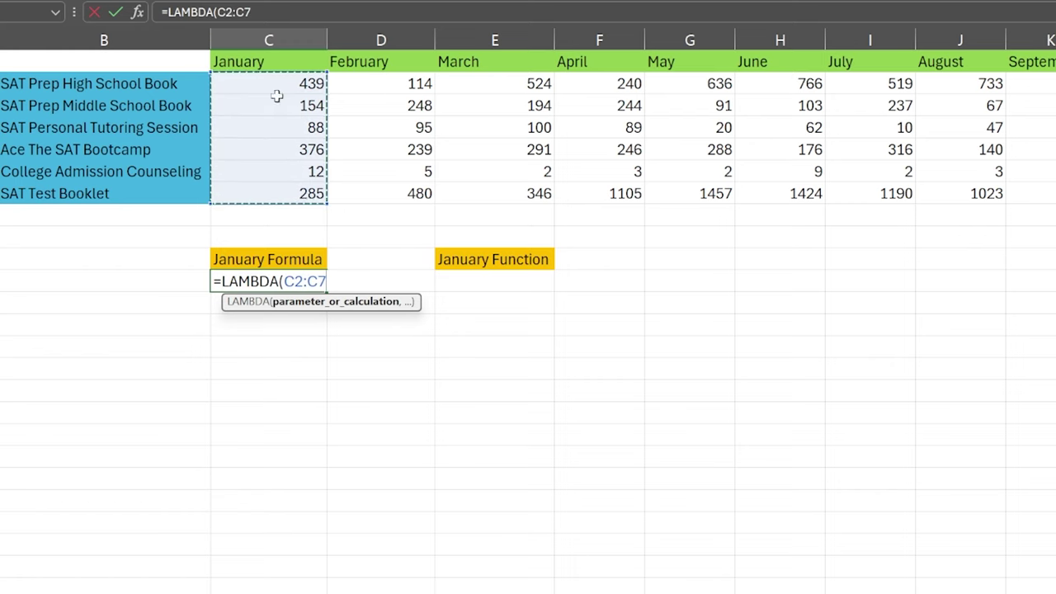
pyautogui.write(',')
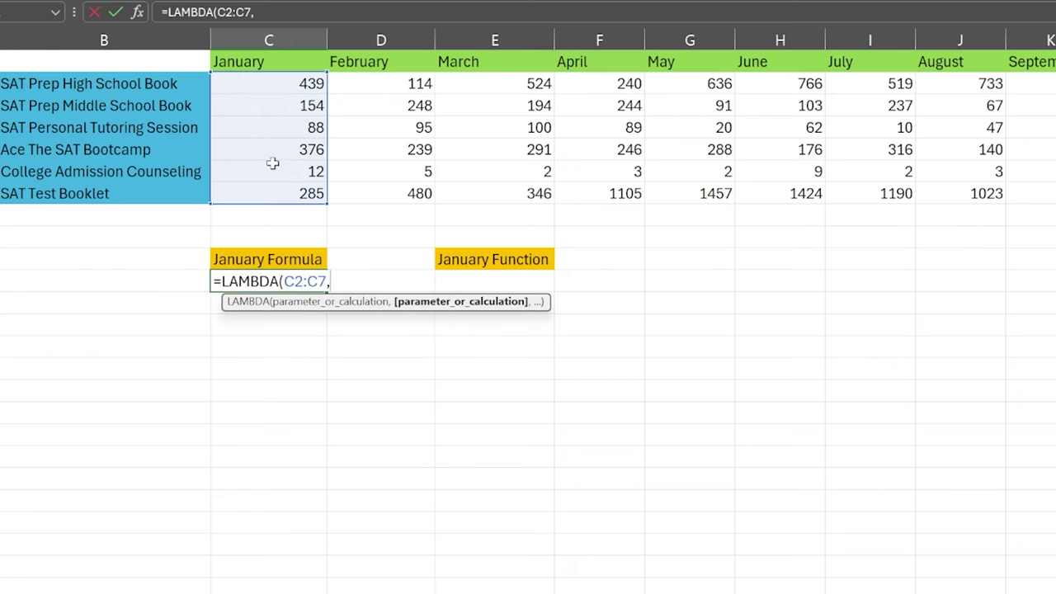
pyautogui.moveTo(151, 80); pyautogui.dragTo(151, 191)
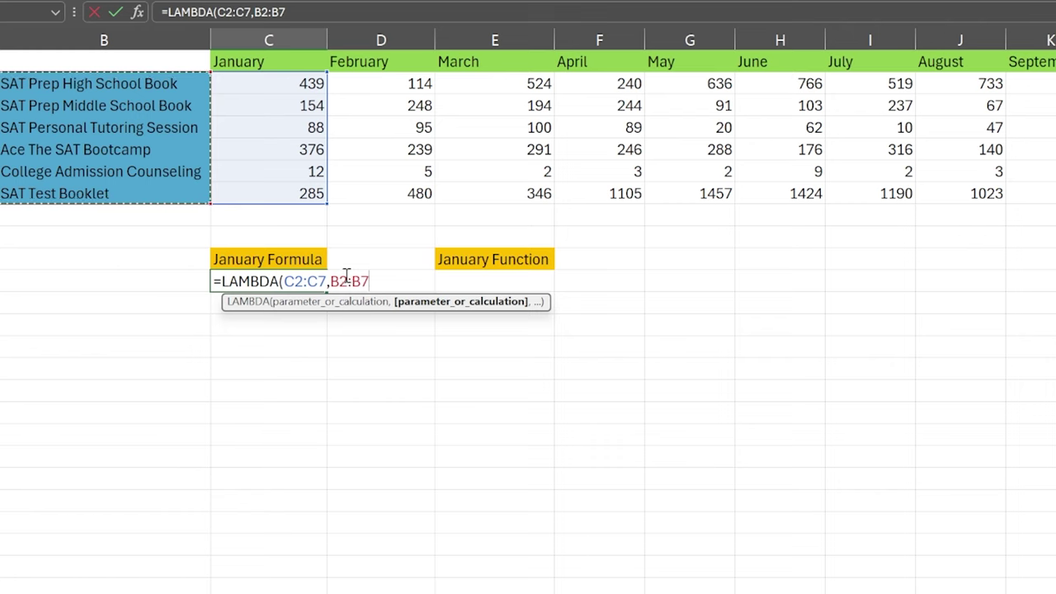
pyautogui.press('BackSpace')
pyautogui.press('BackSpace')
pyautogui.press('BackSpace')
pyautogui.press('BackSpace')
pyautogui.press('BackSpace')
pyautogui.press('BackSpace')
pyautogui.press('BackSpace')
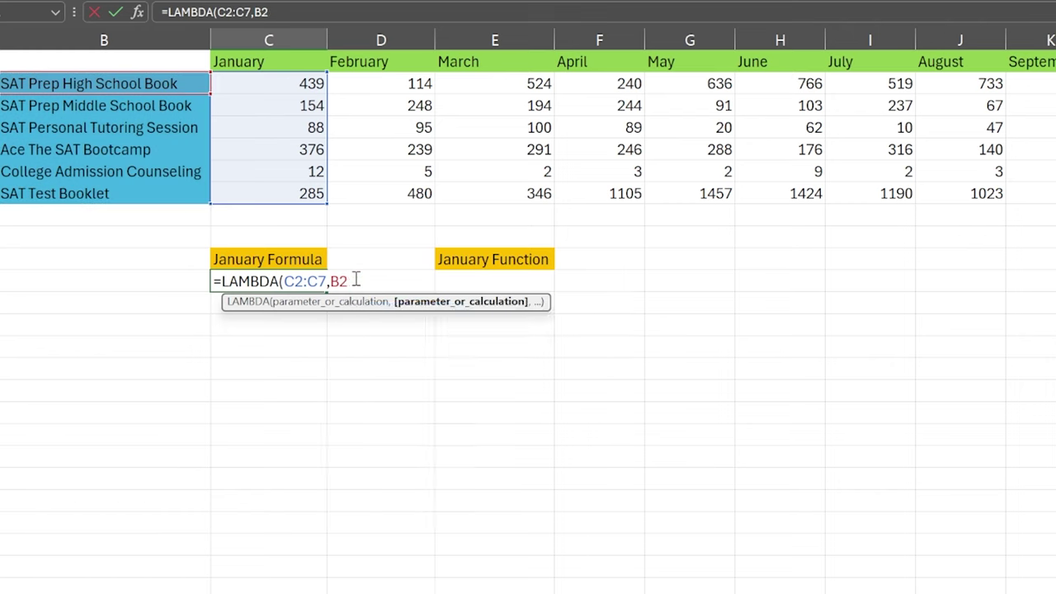
pyautogui.press('BackSpace')
pyautogui.press('BackSpace')
pyautogui.press('BackSpace')
pyautogui.press('BackSpace')
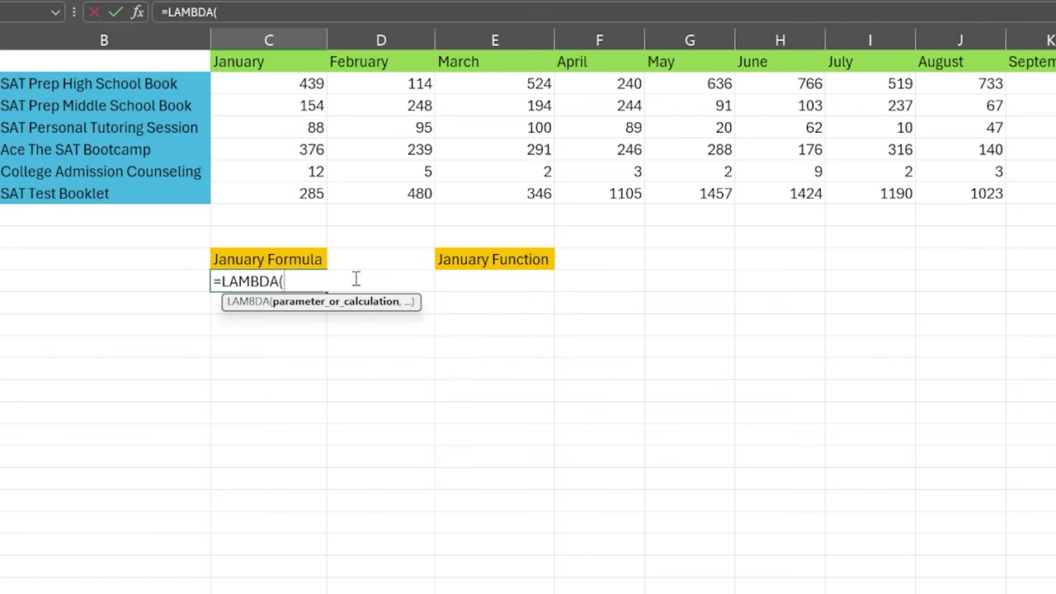
# Step: Add the parameters sales and products to the LAMBDA, and start its calculation with the SORTBY function
pyautogui.write('sales, products,')
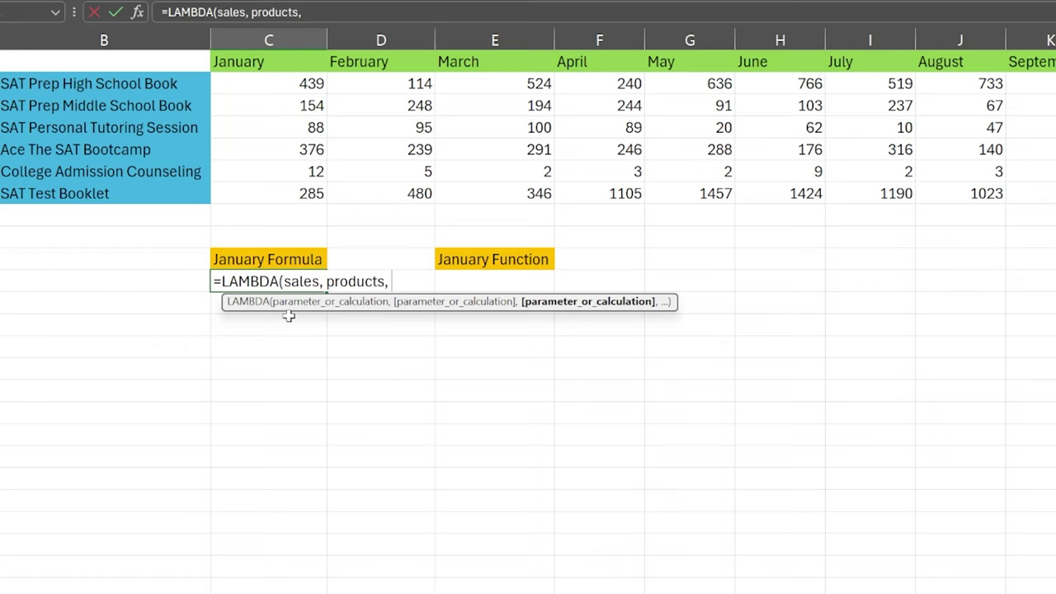
pyautogui.write('s')
pyautogui.press('BackSpace')
pyautogui.write('SOT')
pyautogui.press('BackSpace')
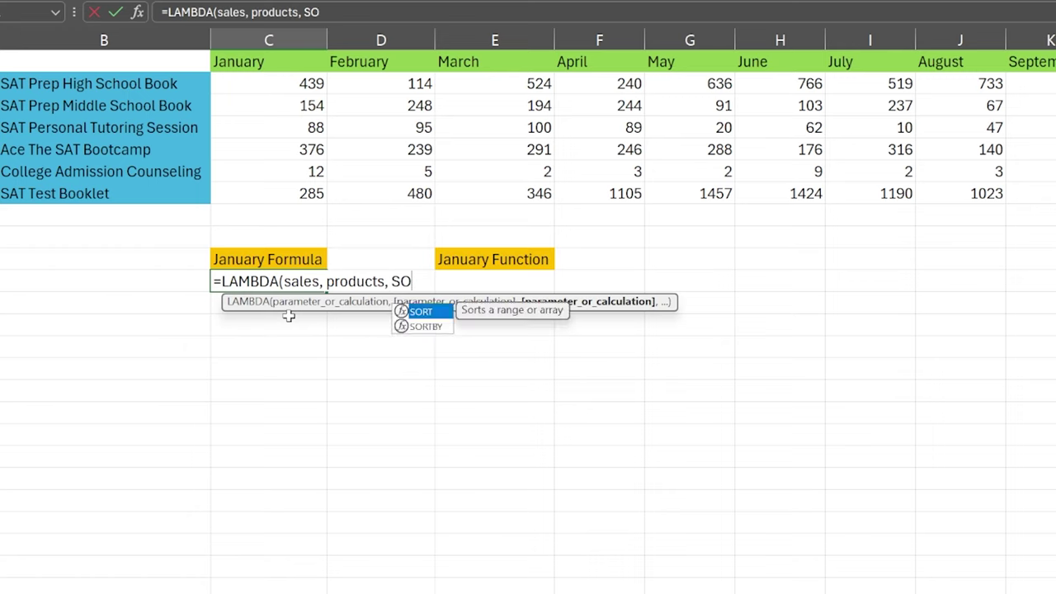
pyautogui.doubleClick(433, 326)
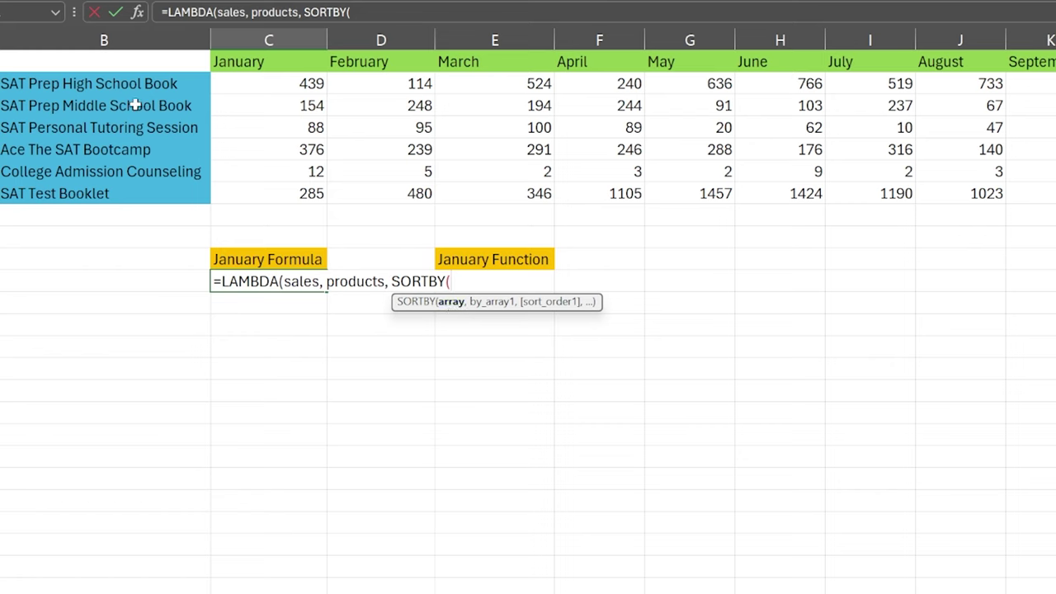
pyautogui.moveTo(129, 83); pyautogui.dragTo(141, 191)
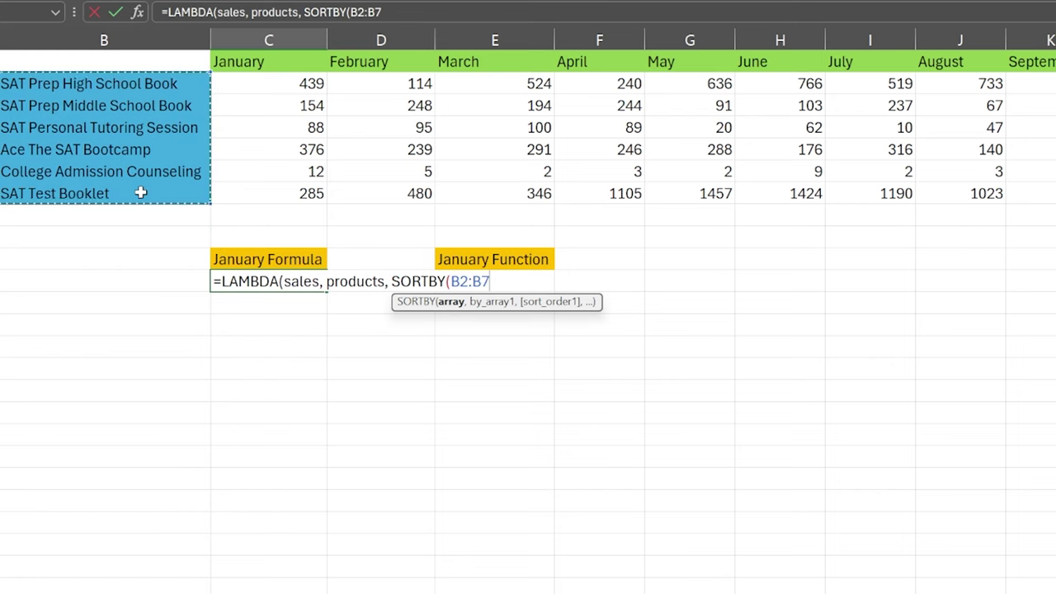
pyautogui.press('BackSpace')
pyautogui.press('BackSpace')
pyautogui.press('BackSpace')
pyautogui.press('BackSpace')
pyautogui.press('BackSpace')
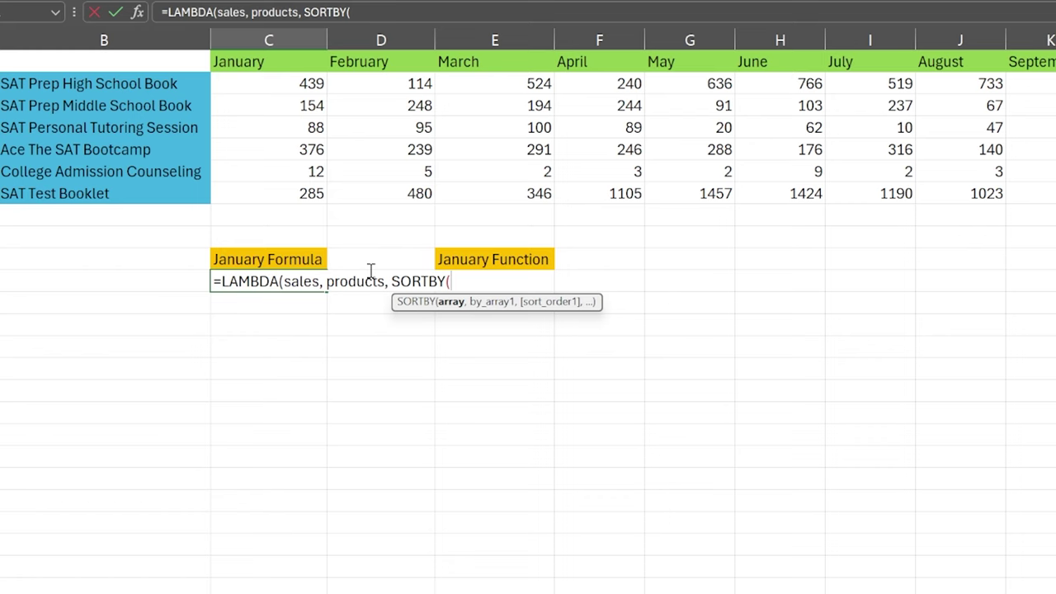
# Step: Enter the products parameter as the array that SORTBY sorts
pyautogui.write('products,')
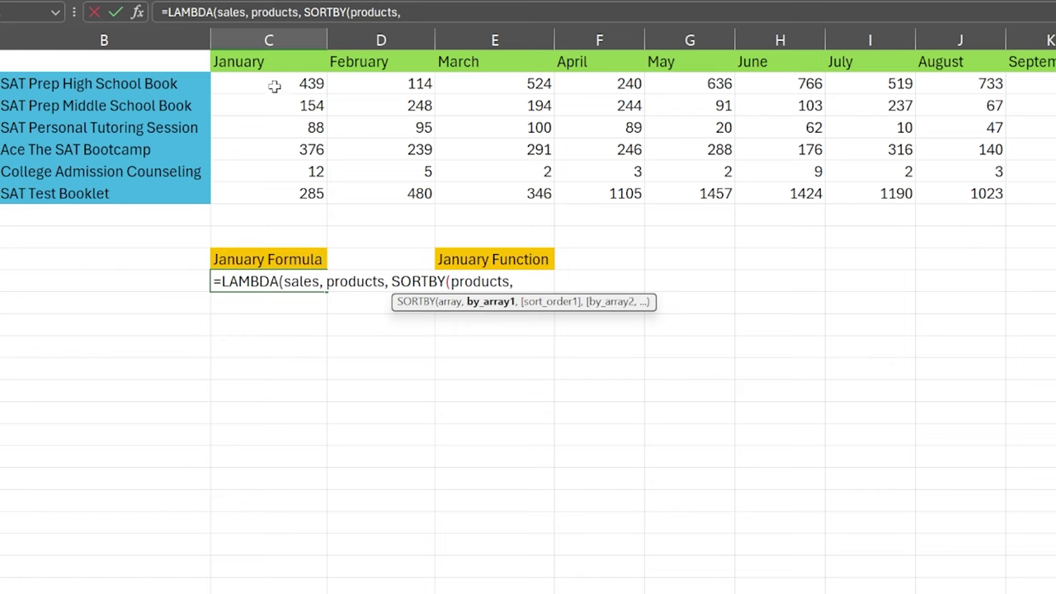
pyautogui.moveTo(278, 83); pyautogui.dragTo(278, 189)
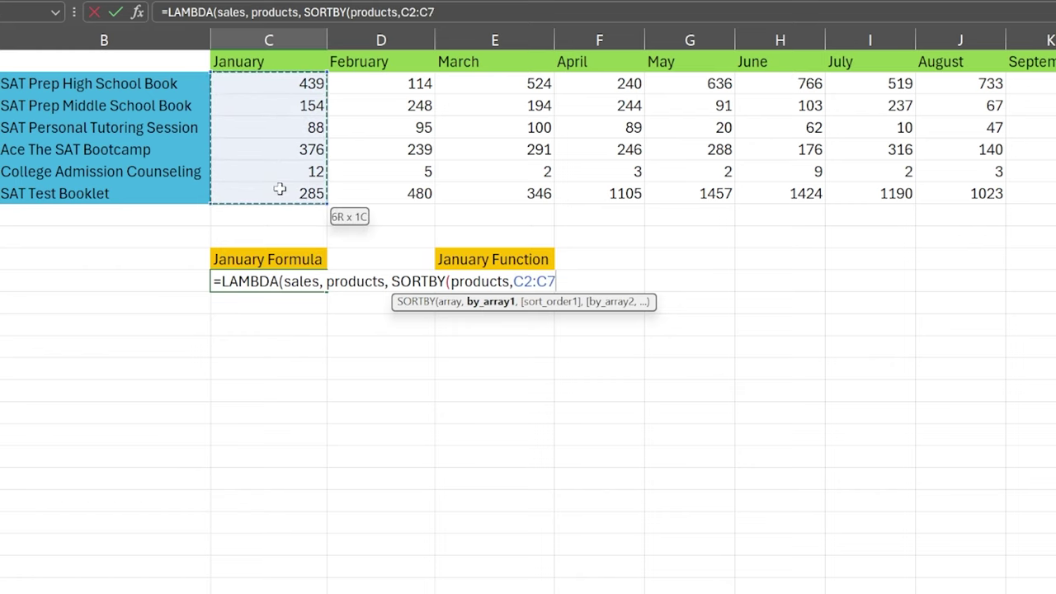
pyautogui.press('BackSpace')
pyautogui.press('BackSpace')
pyautogui.press('BackSpace')
pyautogui.press('BackSpace')
pyautogui.press('BackSpace')
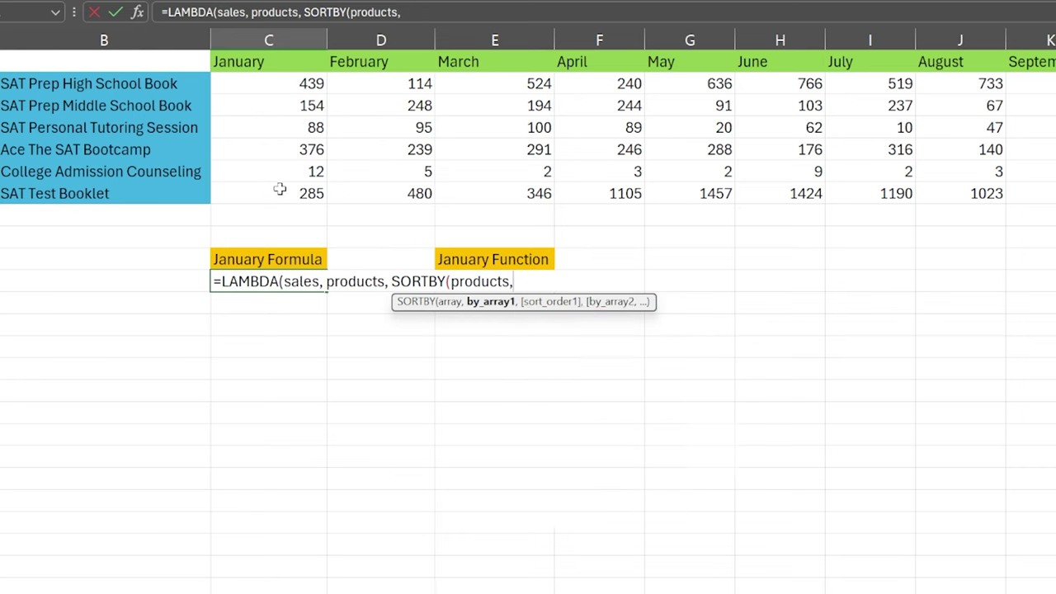
# Step: Complete SORTBY with sales as the sort-by array and descending order (-1), and commit the LAMBDA formula in C11
pyautogui.write('sales,')
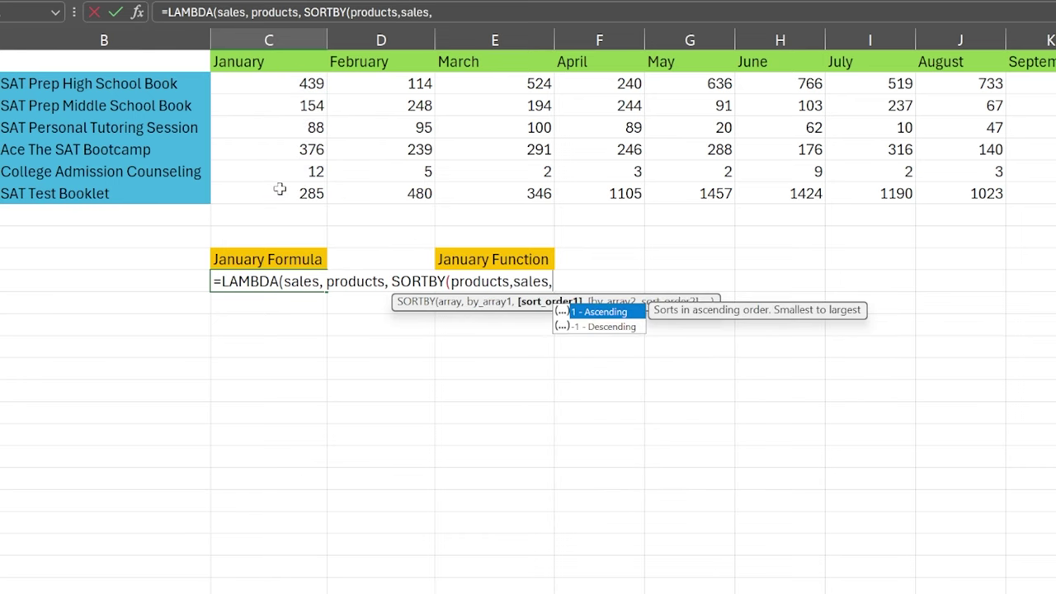
pyautogui.doubleClick(605, 327)
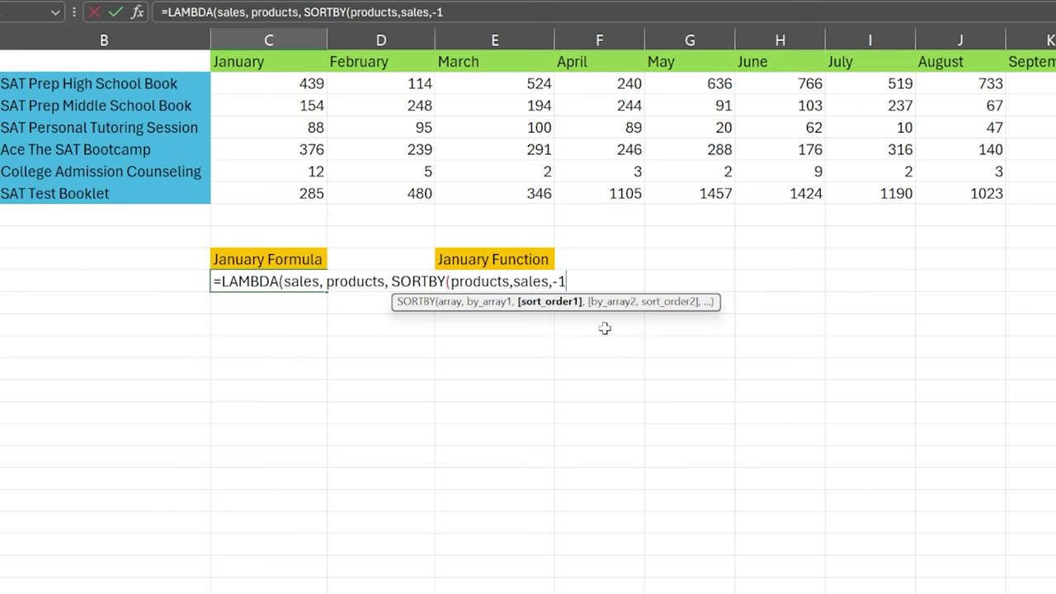
pyautogui.write(')')
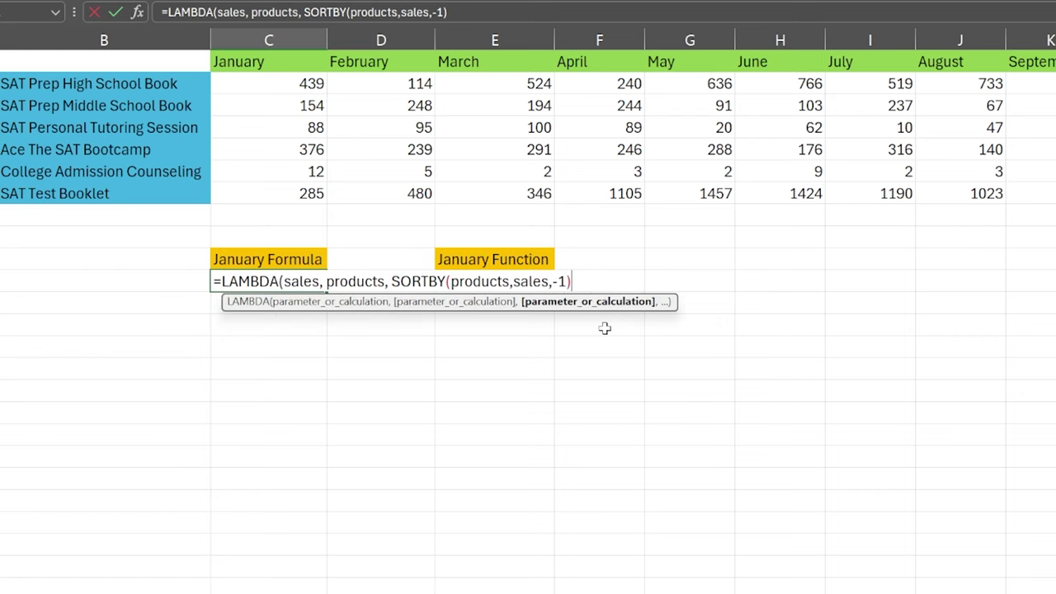
pyautogui.write(')')
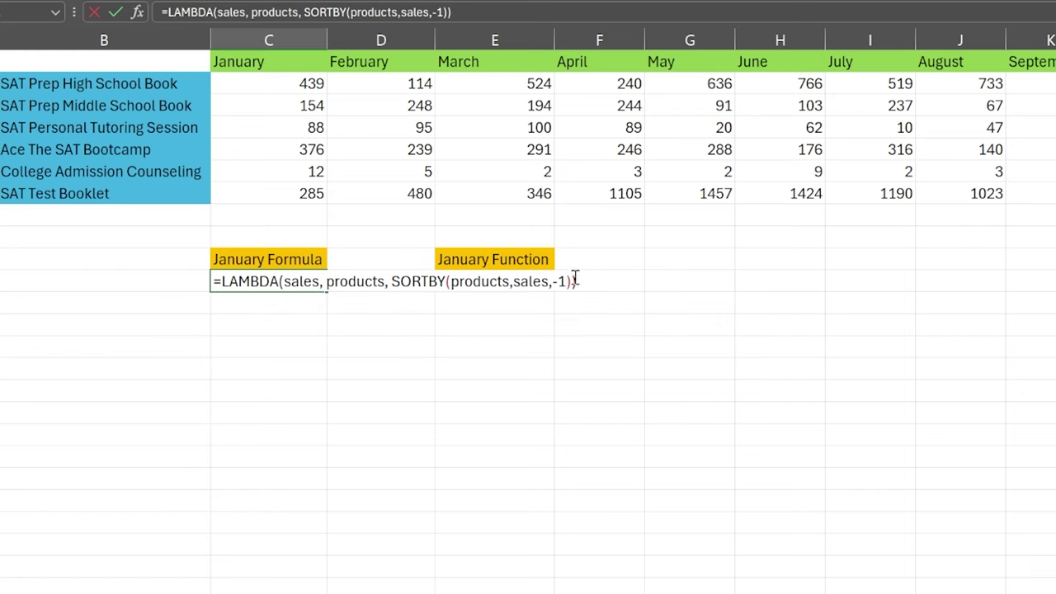
pyautogui.press('Return')
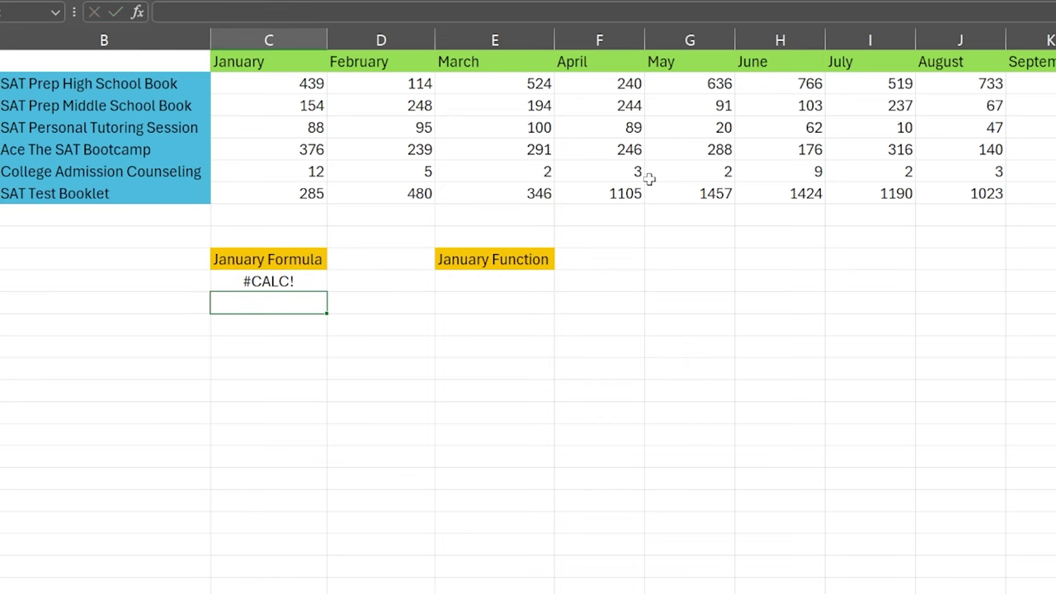
# Step: Append the January sales C2:C7 and product names B2:B7 as arguments to the LAMBDA formula in C11, and commit it
pyautogui.doubleClick(288, 281)
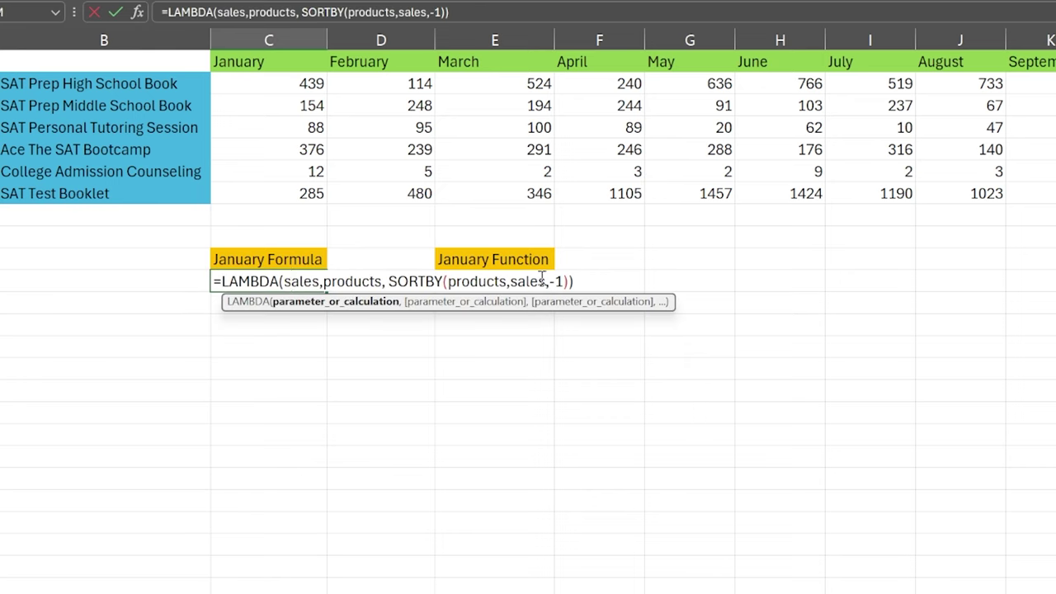
pyautogui.click(602, 287)
pyautogui.write('(')
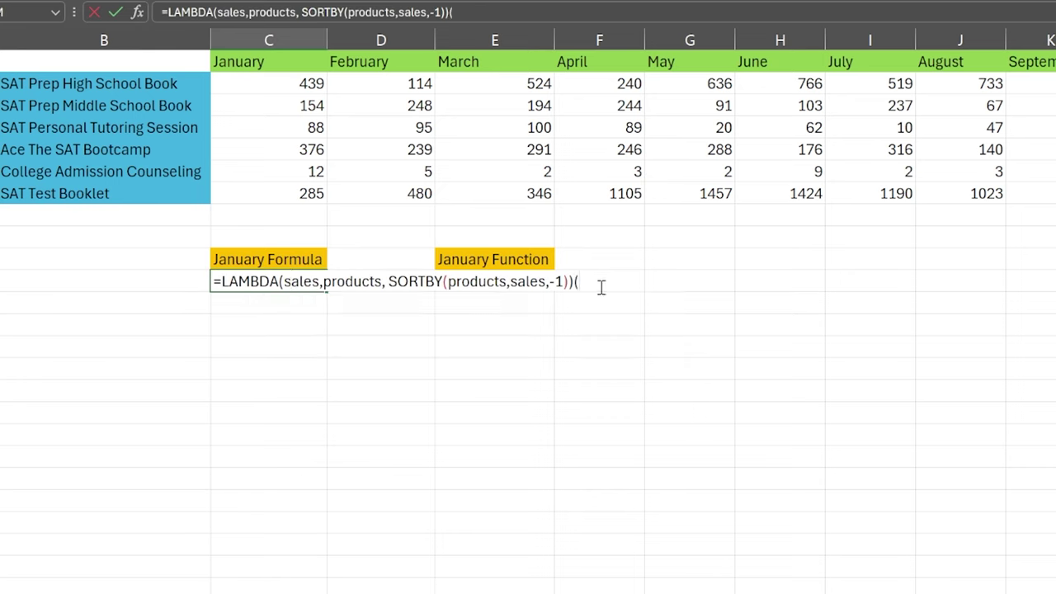
pyautogui.write(')')
pyautogui.moveTo(281, 91); pyautogui.dragTo(277, 189)
pyautogui.write(',')
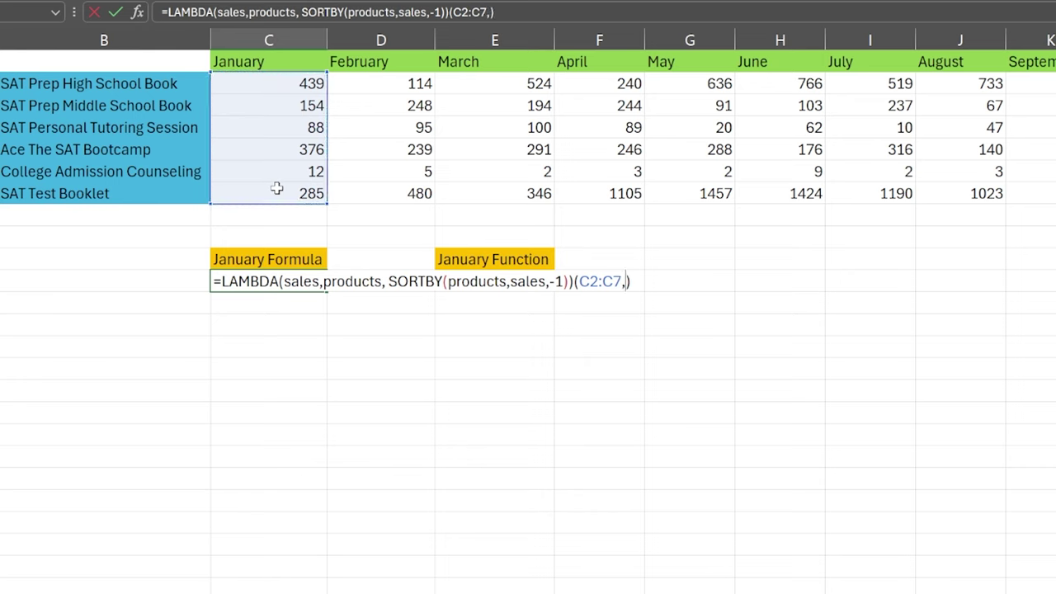
pyautogui.click(121, 78)
pyautogui.moveTo(121, 99); pyautogui.dragTo(120, 187)
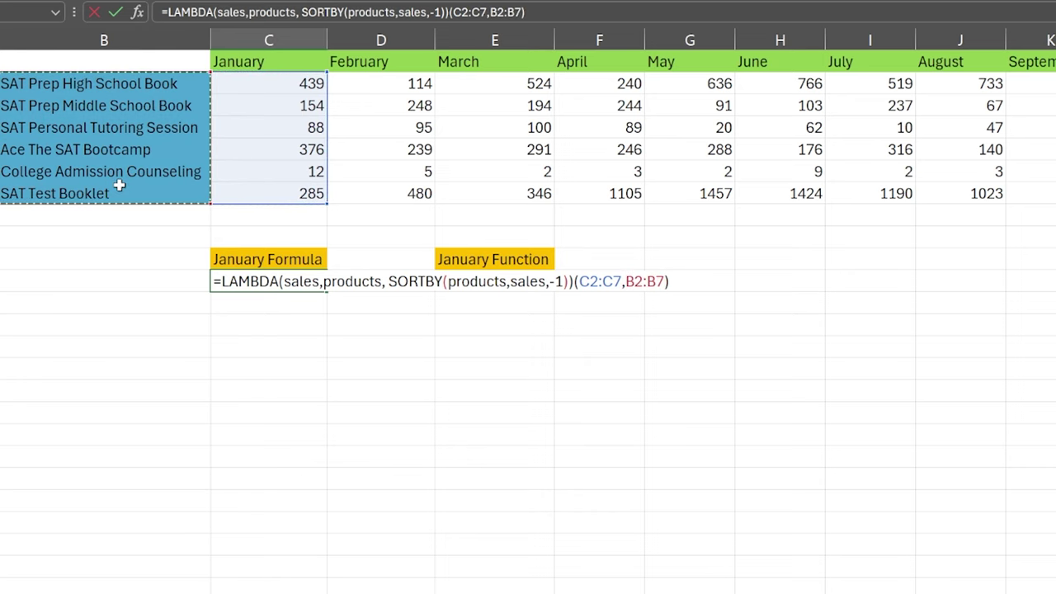
pyautogui.hotkey('ctrl', 'Return')
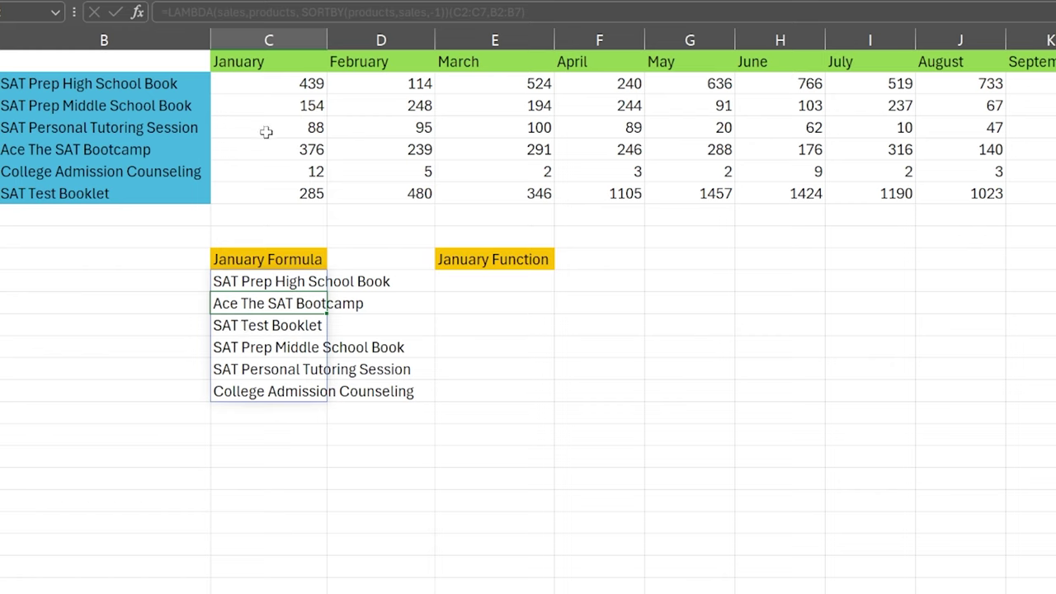
# Step: Copy the LAMBDA definition from C11's formula without its trailing (C2:C7,B2:B7) arguments, leaving the cell unedited
pyautogui.click(298, 283)
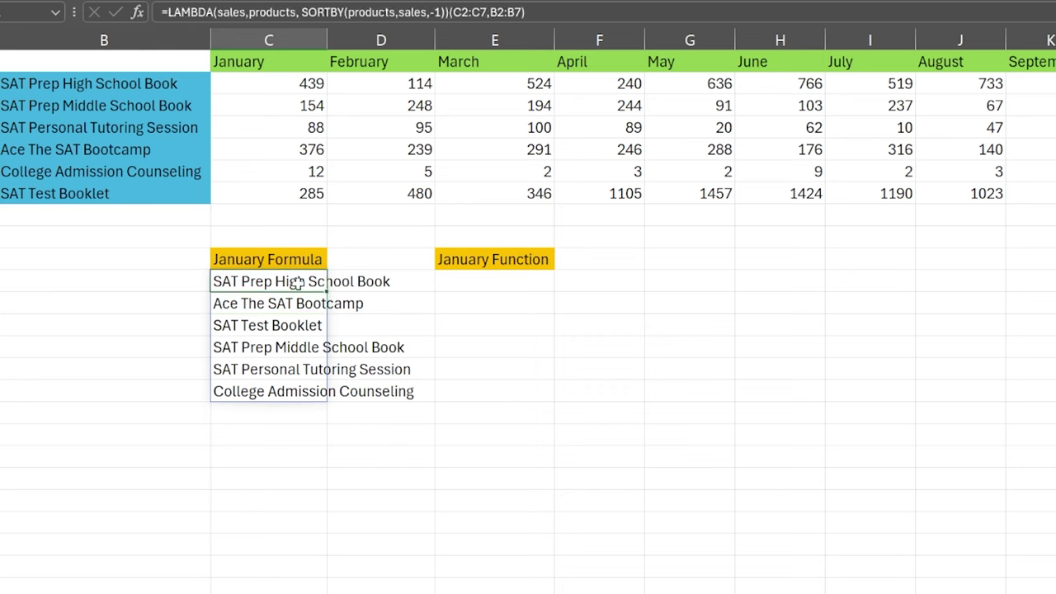
pyautogui.click(448, 12)
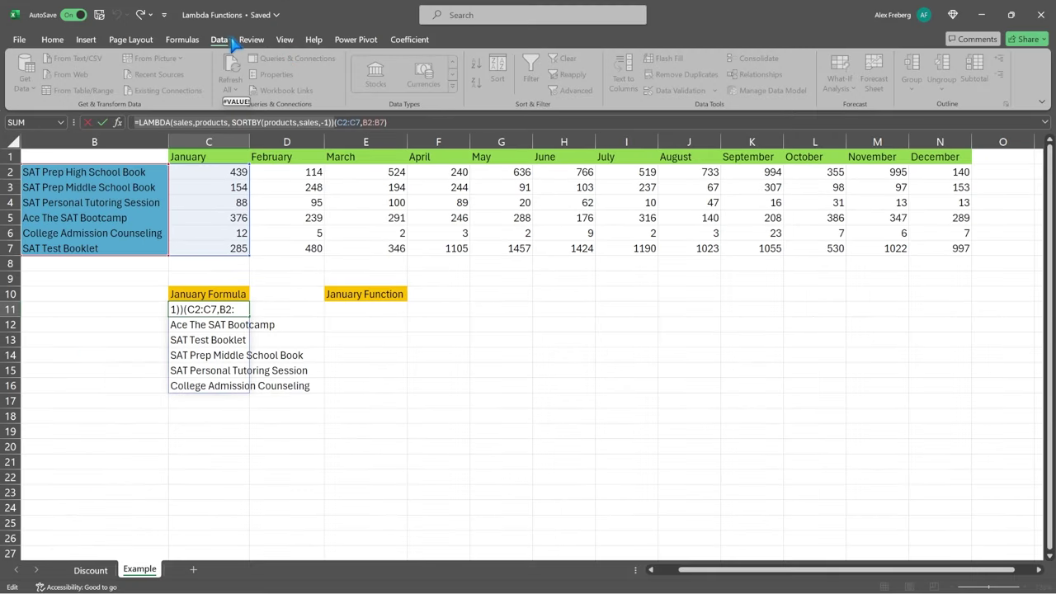
pyautogui.press('Escape')
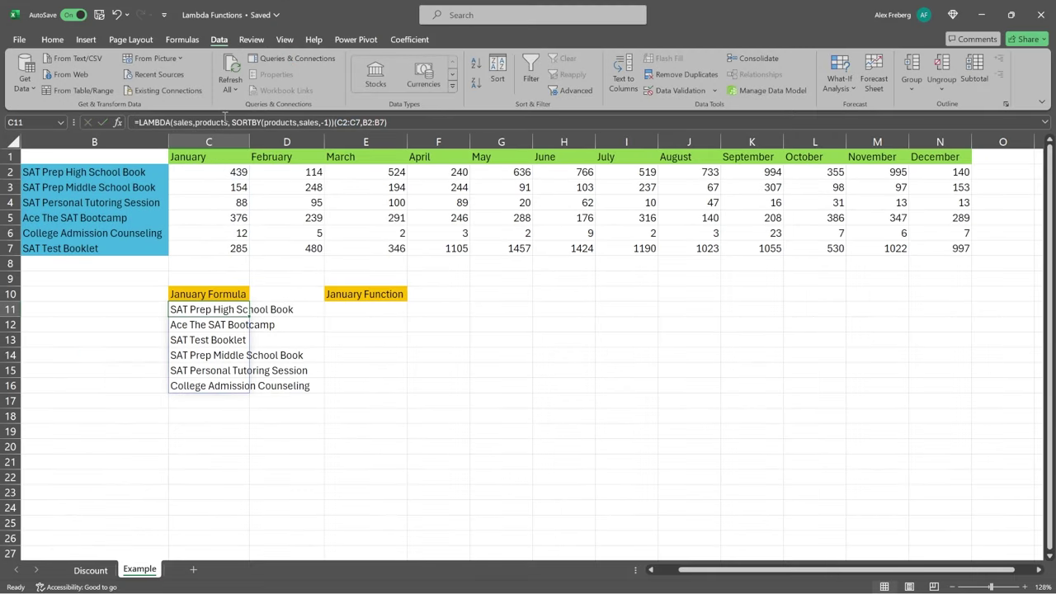
# Step: Start a new defined name in the Name Manager and name it Order_By_Sales
pyautogui.click(180, 39)
pyautogui.click(370, 73)
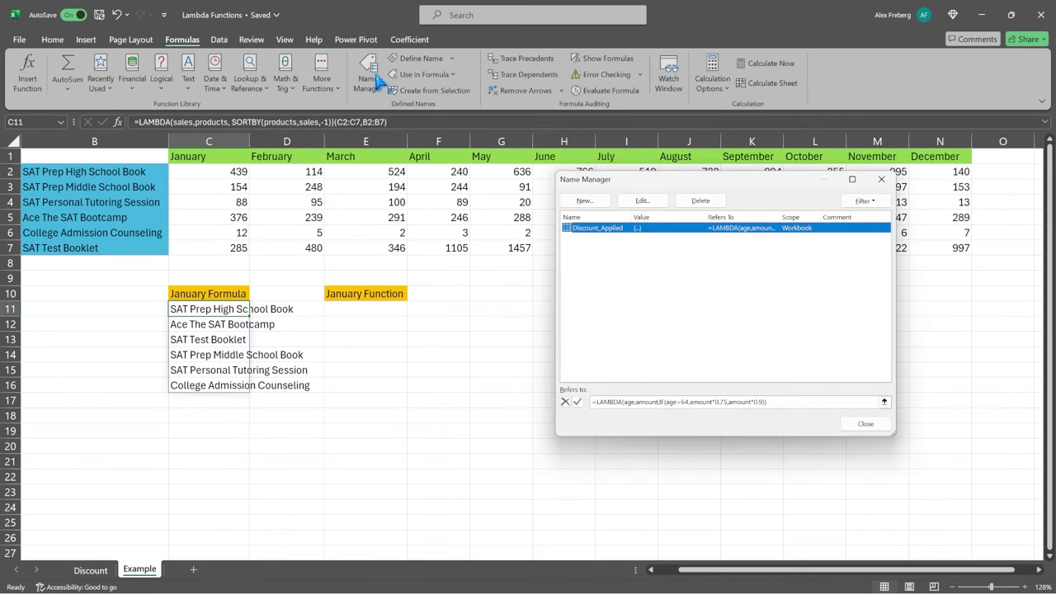
pyautogui.click(584, 202)
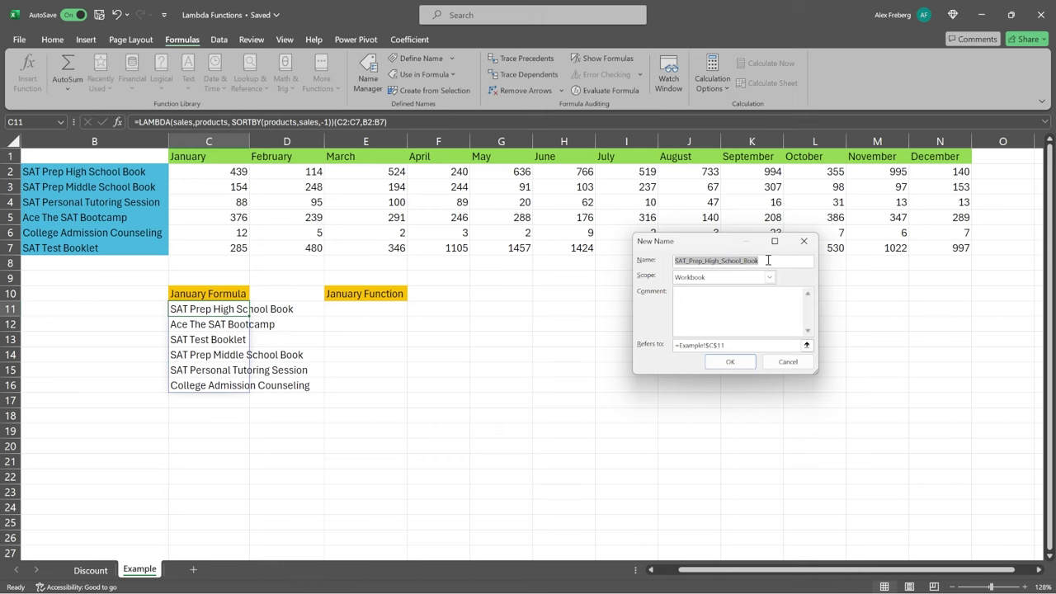
pyautogui.write('Order_By_Sales')
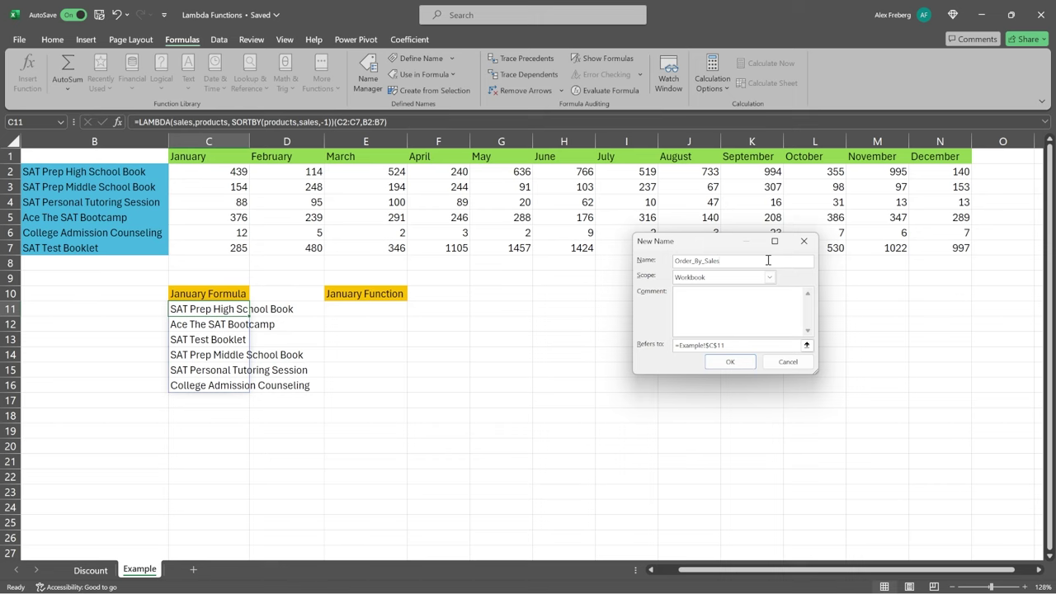
# Step: Replace the name's reference with the copied formula =LAMBDA(sales,products, SORTBY(products,sales,-1)), and save it
pyautogui.click(720, 345)
pyautogui.press('BackSpace')
pyautogui.press('BackSpace')
pyautogui.press('BackSpace')
pyautogui.press('BackSpace')
pyautogui.press('BackSpace')
pyautogui.press('BackSpace')
pyautogui.press('BackSpace')
pyautogui.press('BackSpace')
pyautogui.press('BackSpace')
pyautogui.press('BackSpace')
pyautogui.press('BackSpace')
pyautogui.press('BackSpace')
pyautogui.press('BackSpace')
pyautogui.press('BackSpace')
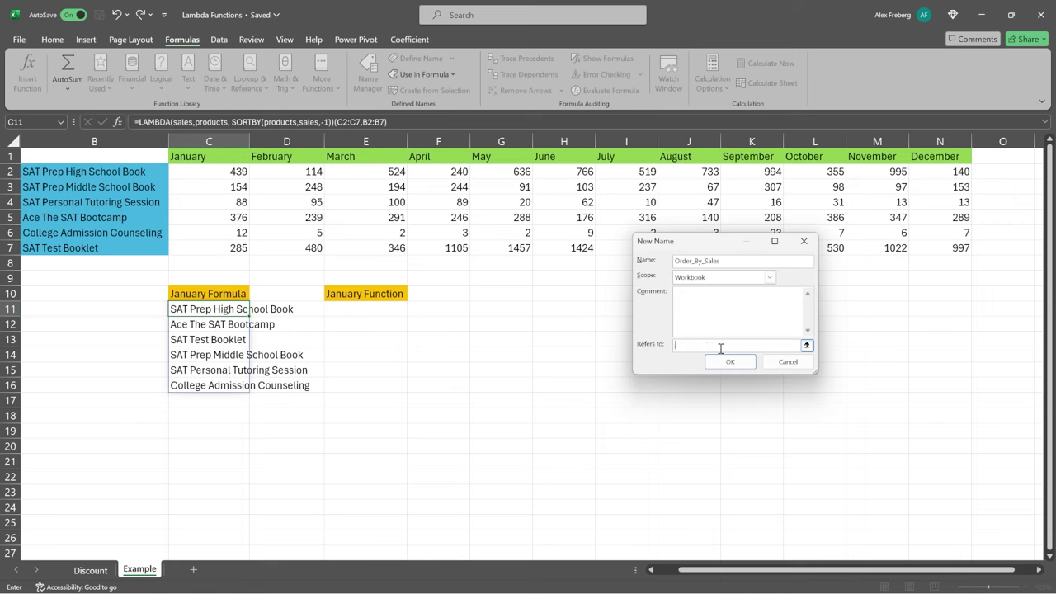
pyautogui.hotkey('ctrl', 'v')
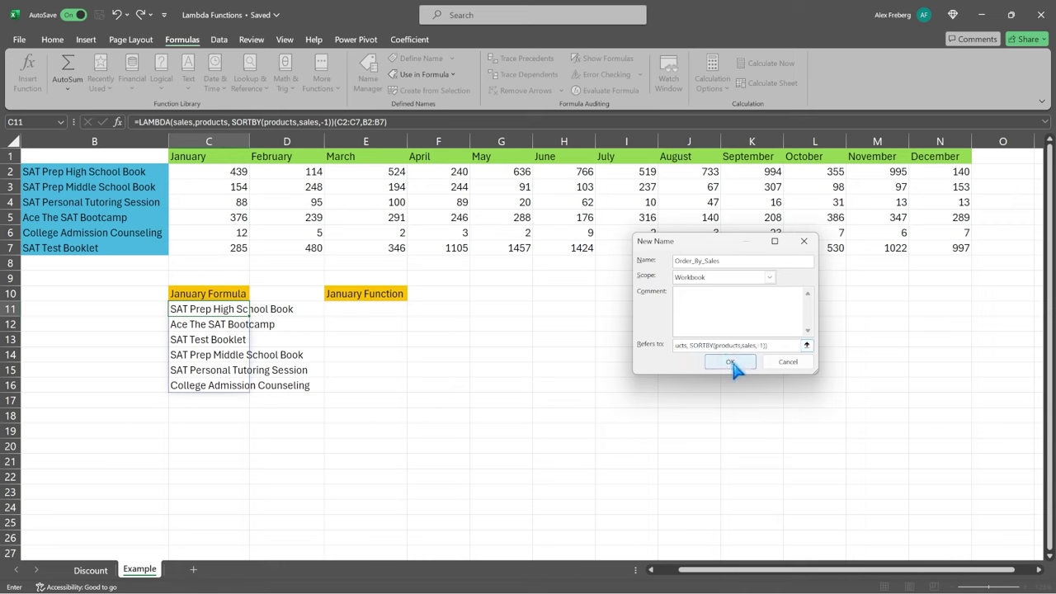
pyautogui.click(730, 362)
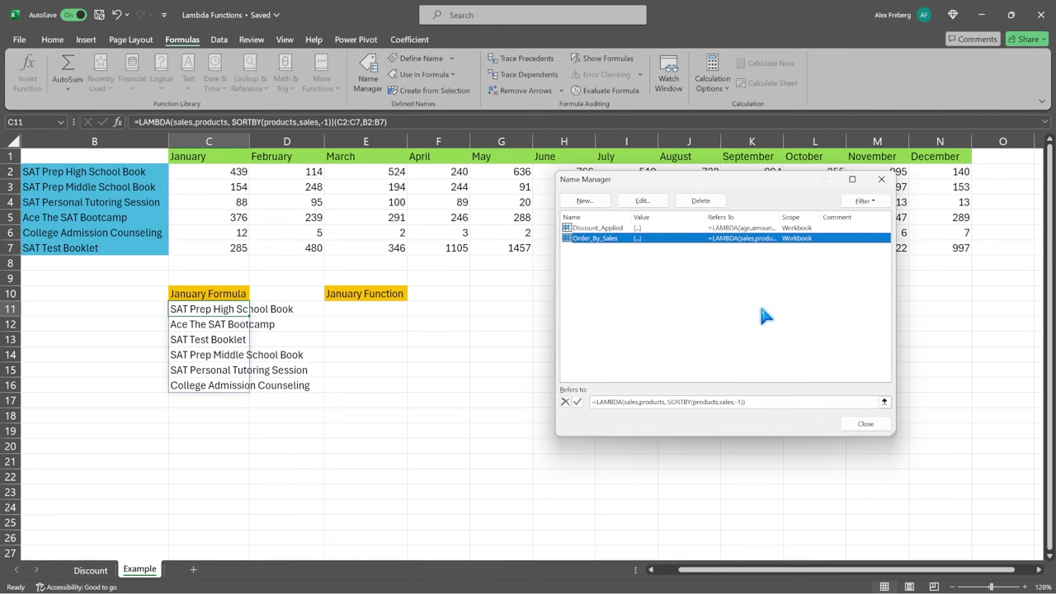
pyautogui.click(865, 423)
# Step: Move the January Formula heading and its product list to B10:B16, and the January Function heading to C10
pyautogui.click(347, 310)
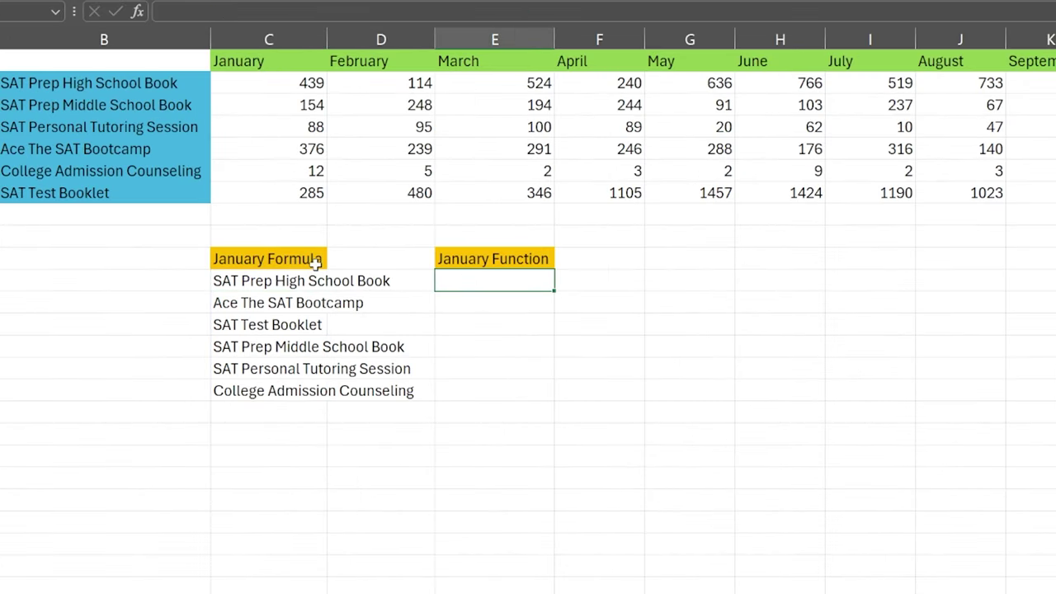
pyautogui.moveTo(283, 258); pyautogui.dragTo(282, 386)
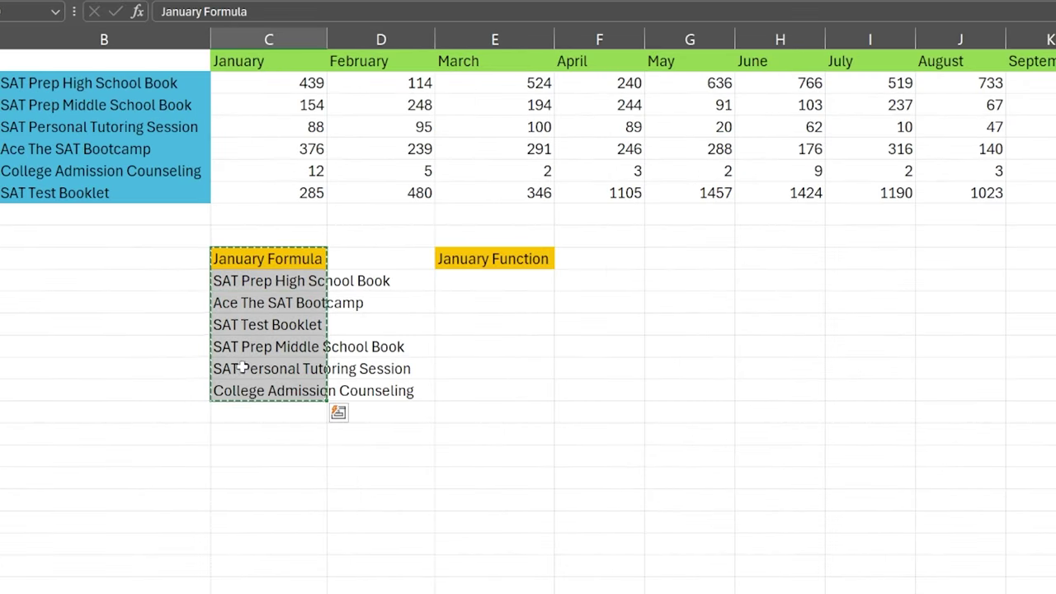
pyautogui.moveTo(212, 263); pyautogui.dragTo(130, 259)
pyautogui.click(470, 259)
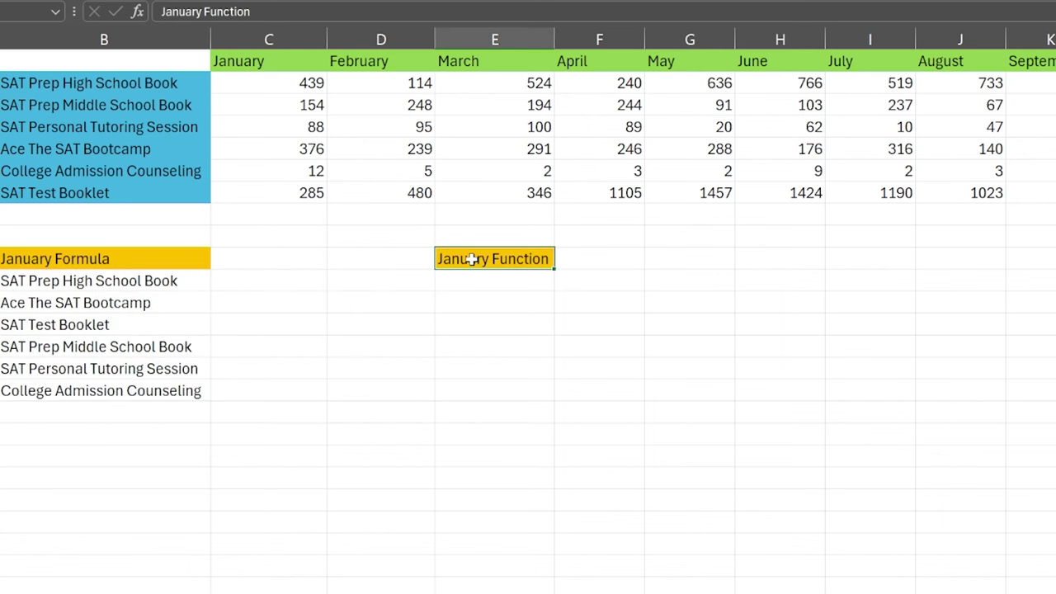
pyautogui.moveTo(469, 259); pyautogui.dragTo(308, 262)
# Step: Enter =Order_By_Sales(C2:C7,B2:B7) in C11 under January Function
pyautogui.click(287, 280)
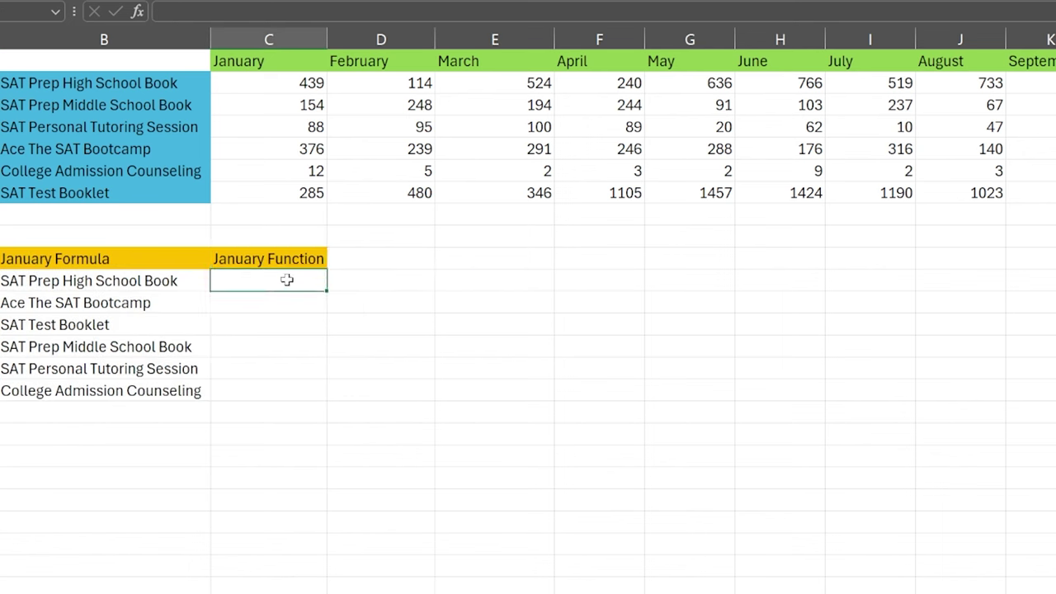
pyautogui.write('=or')
pyautogui.doubleClick(289, 315)
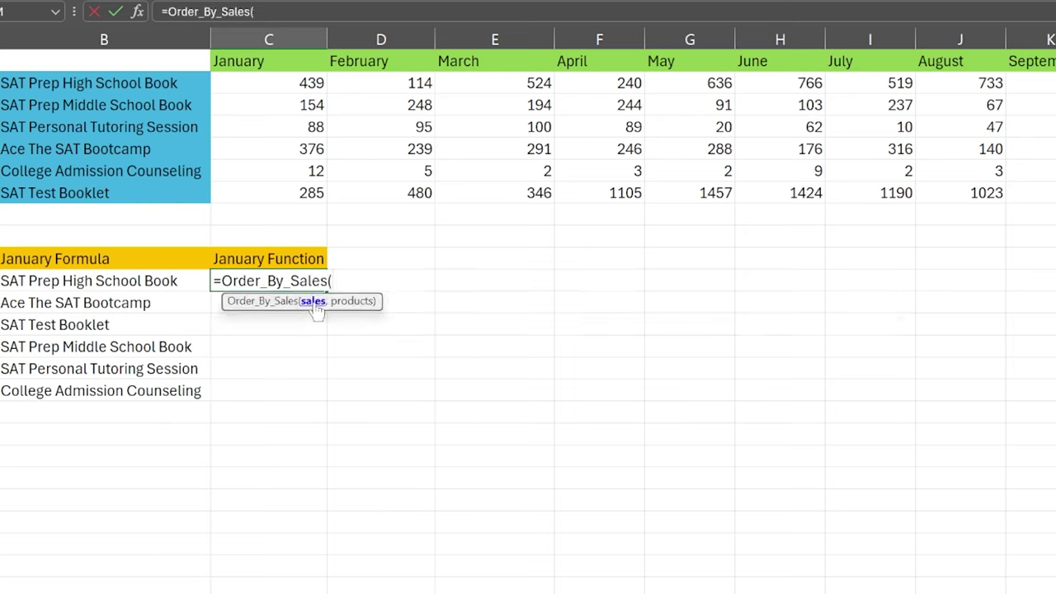
pyautogui.moveTo(272, 85); pyautogui.dragTo(272, 191)
pyautogui.write(',')
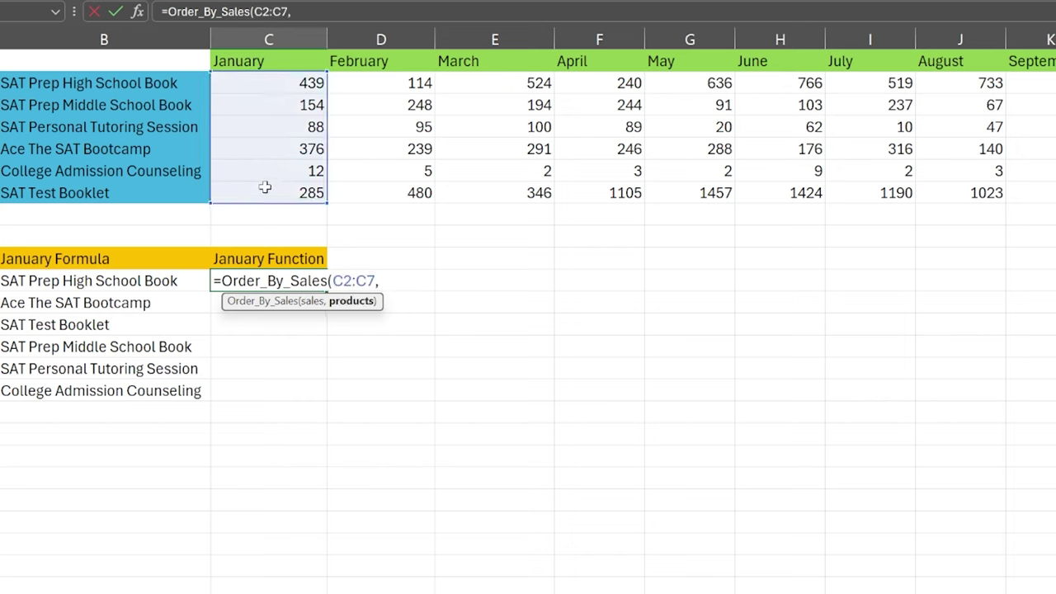
pyautogui.click(146, 76)
pyautogui.moveTo(146, 74); pyautogui.dragTo(146, 185)
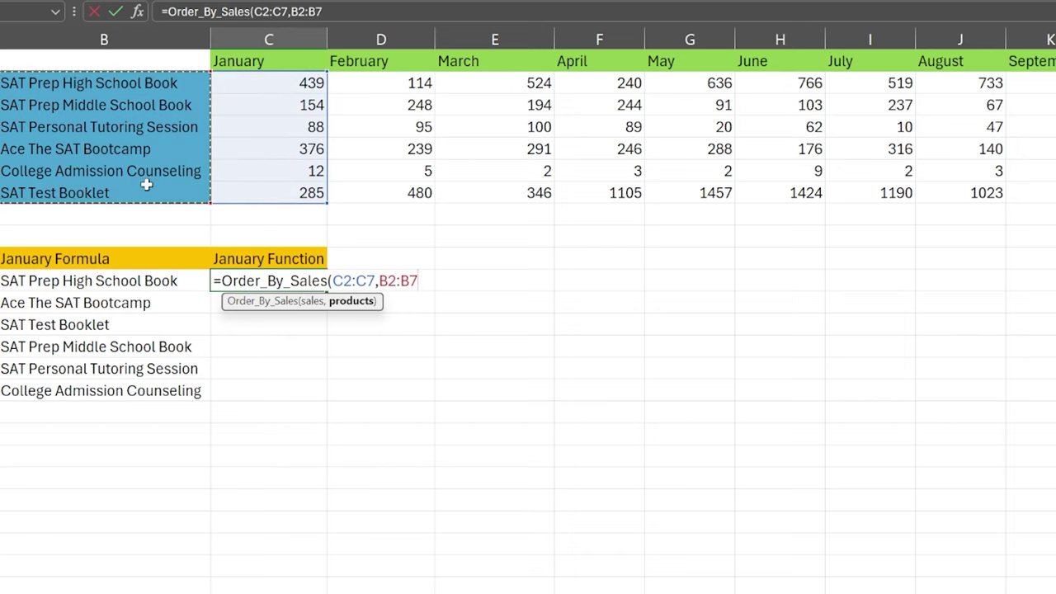
pyautogui.write(')')
pyautogui.press('Return')
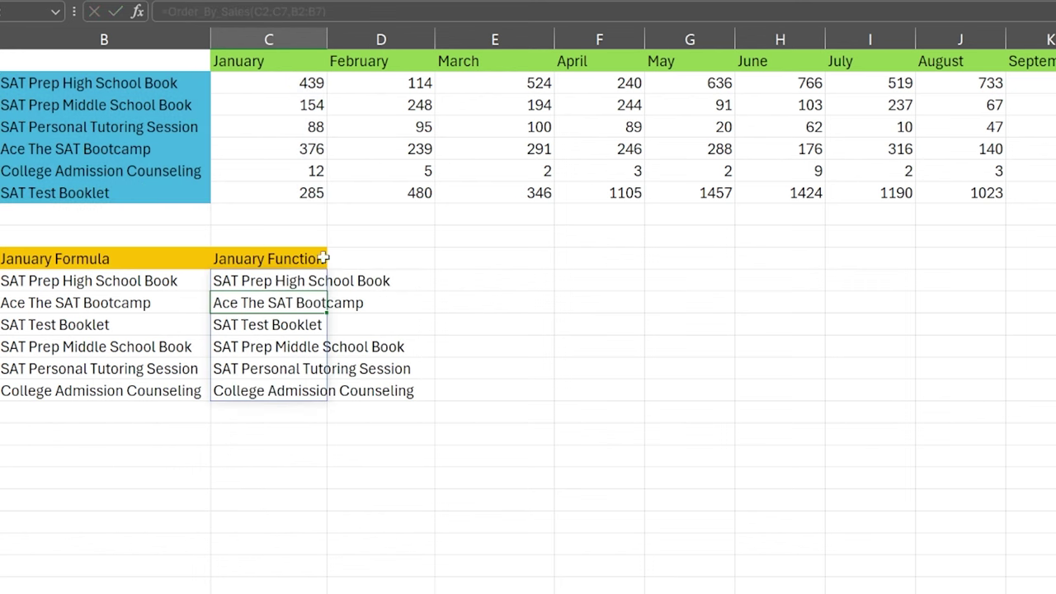
# Step: Copy the month headings from February onward in row 1 into row 10, starting at D10
pyautogui.click(393, 60)
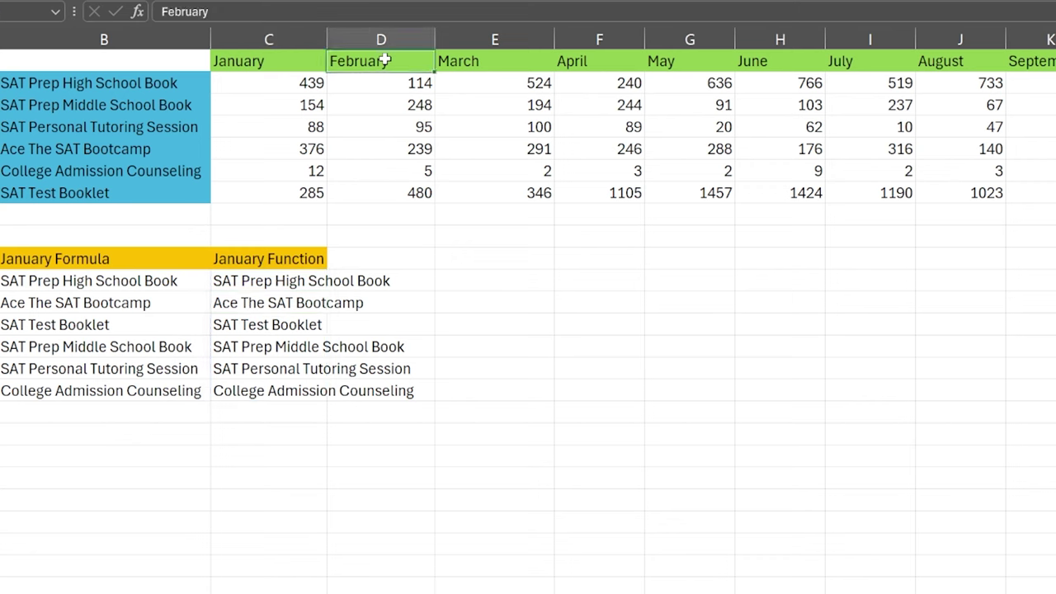
pyautogui.hotkey('ctrl', 'shift', 'Right')
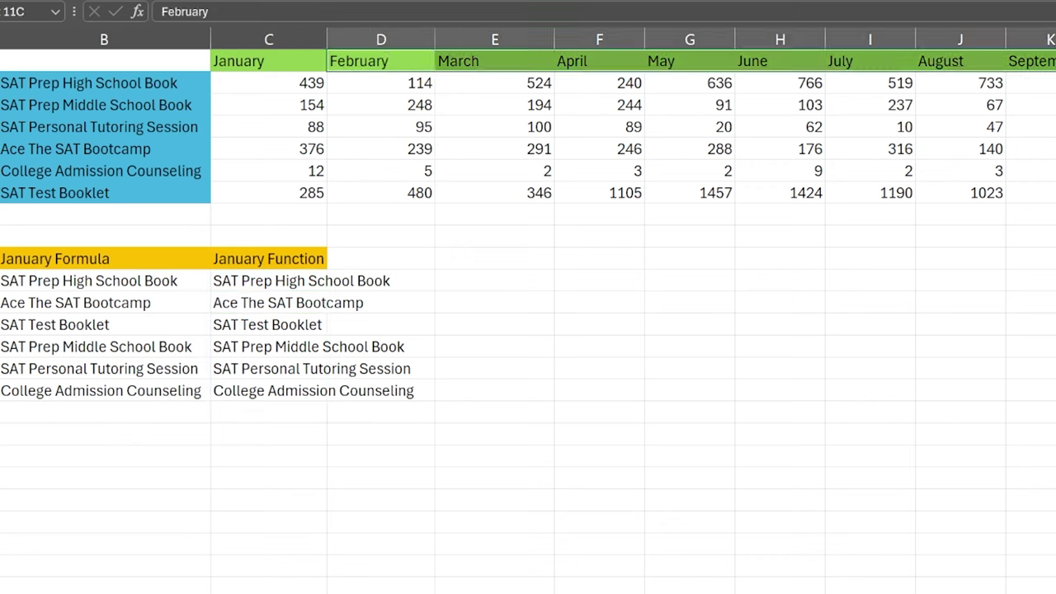
pyautogui.hotkey('ctrl', 'c')
pyautogui.click(413, 259)
pyautogui.hotkey('ctrl', 'v')
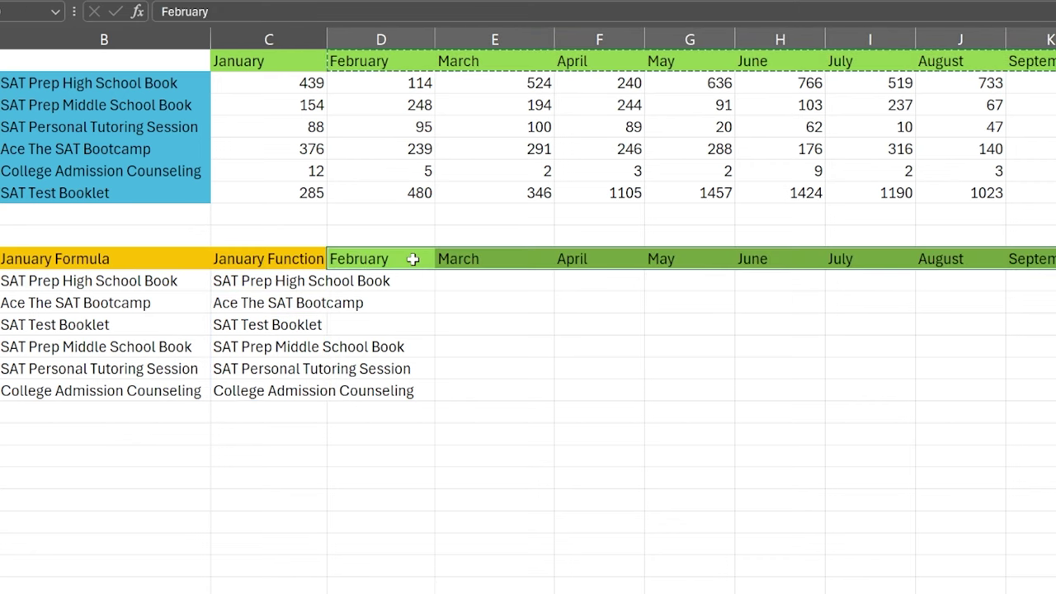
# Step: Fill the Order_By_Sales formula from C11 into D11 under February, and check the sales and products ranges it references
pyautogui.click(290, 280)
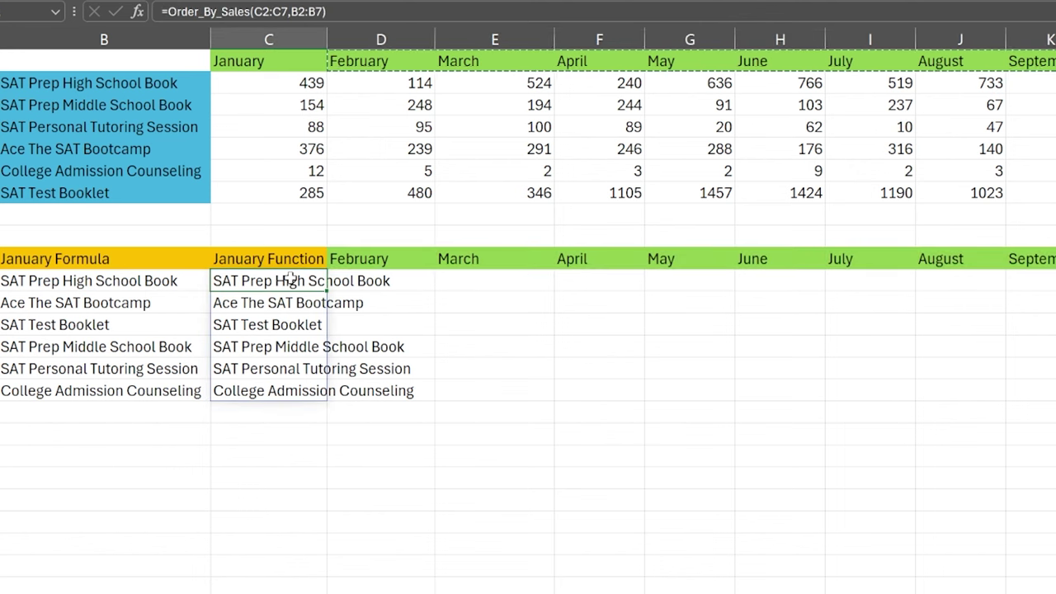
pyautogui.click(309, 11)
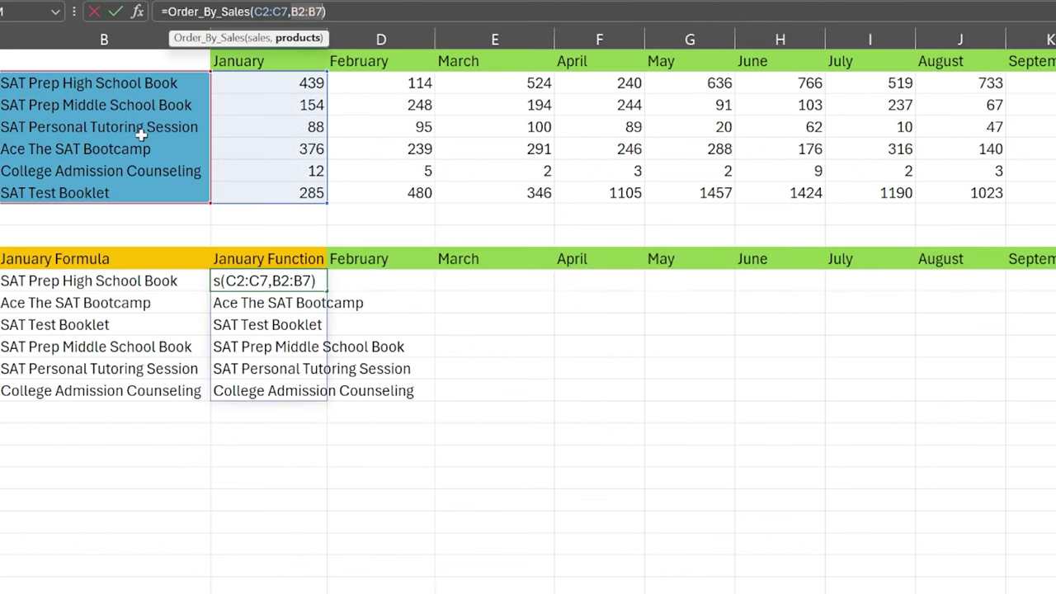
pyautogui.press('Escape')
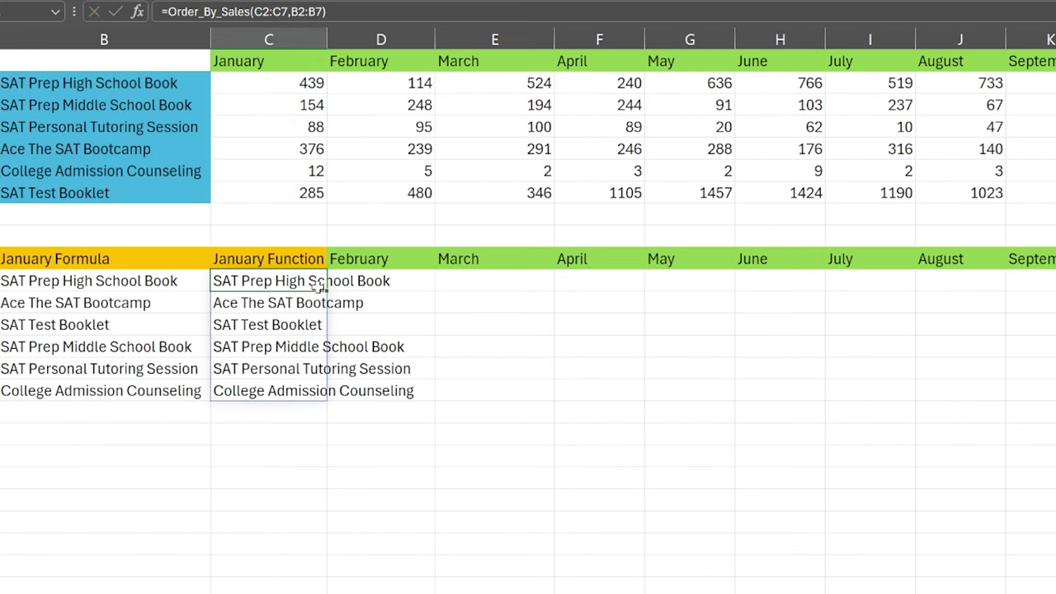
pyautogui.moveTo(319, 281); pyautogui.dragTo(401, 284)
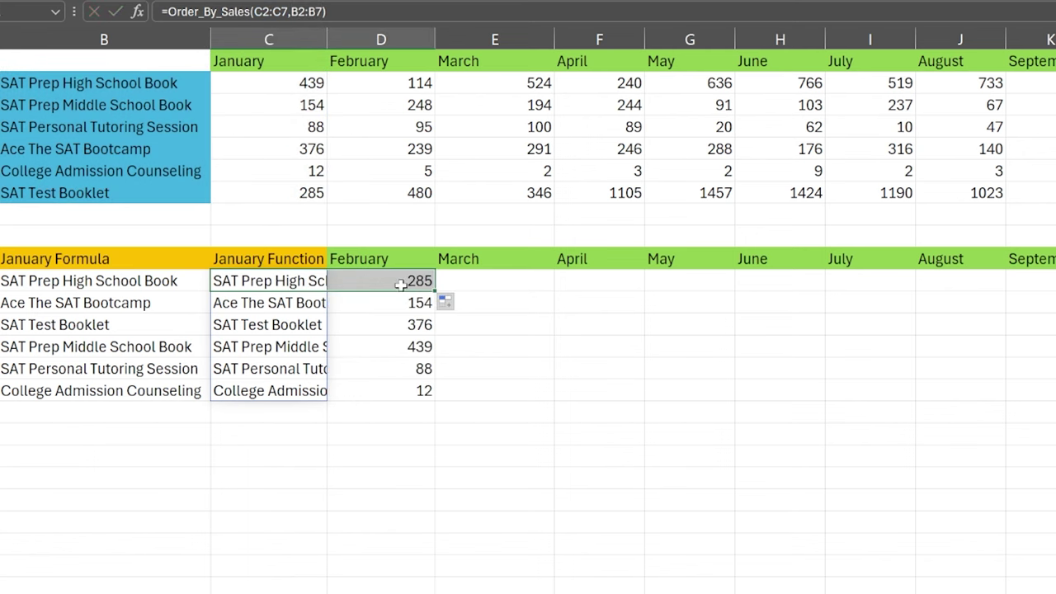
pyautogui.doubleClick(400, 280)
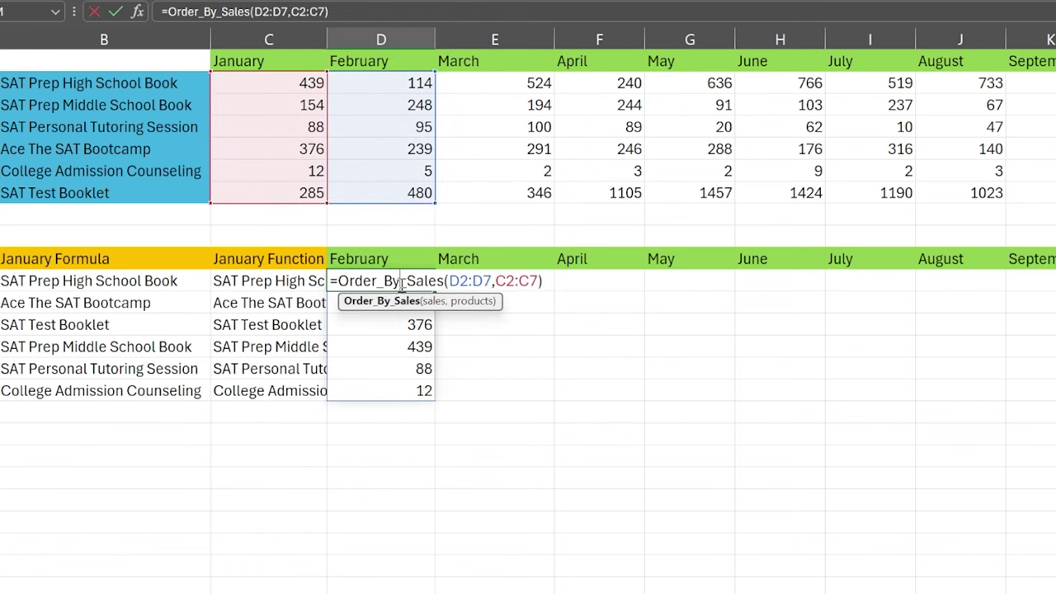
pyautogui.doubleClick(483, 281)
pyautogui.doubleClick(524, 282)
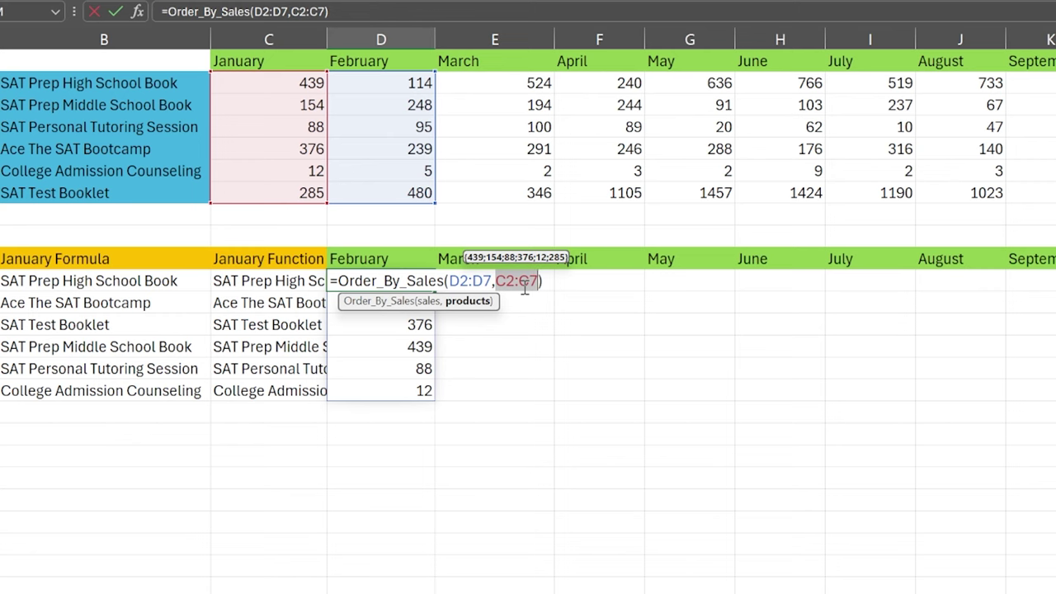
pyautogui.press('Return')
# Step: Make the products range in C11's Order_By_Sales formula absolute, as $B$2:$B$7, keeping the sales range C2:C7 relative
pyautogui.click(312, 282)
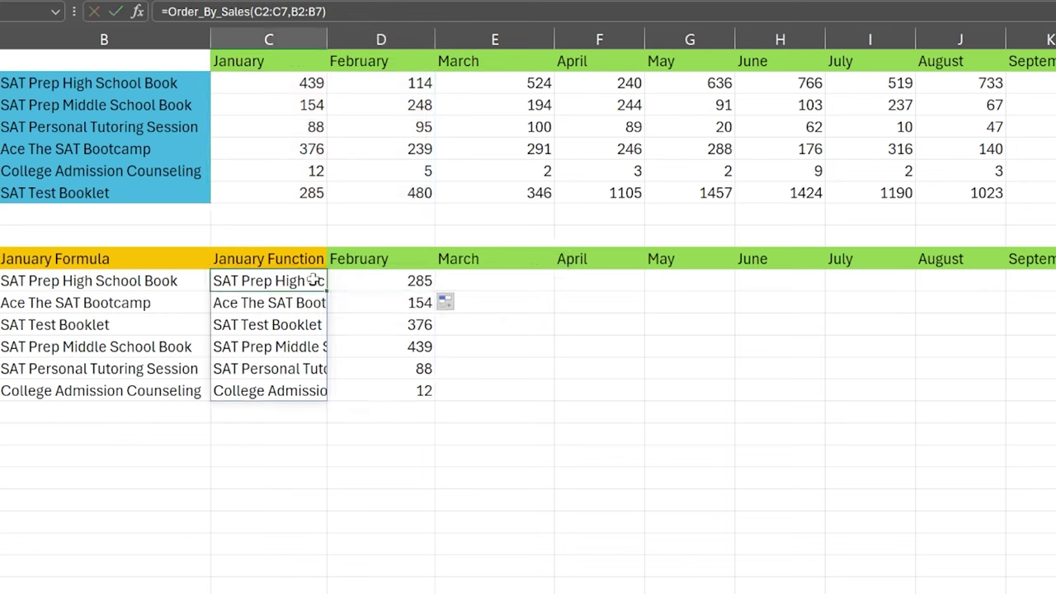
pyautogui.click(316, 11)
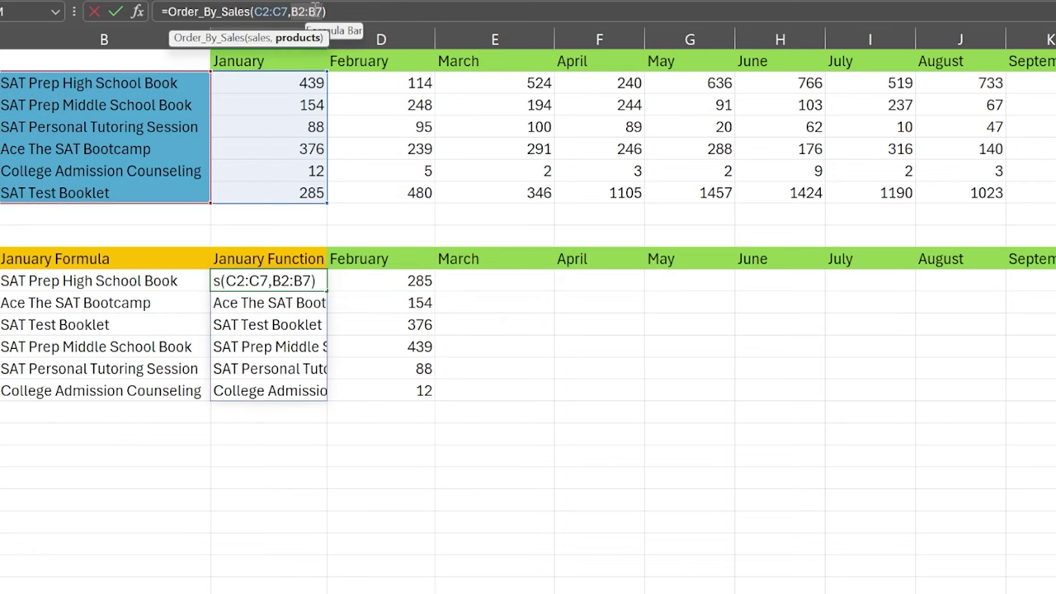
pyautogui.press('F4')
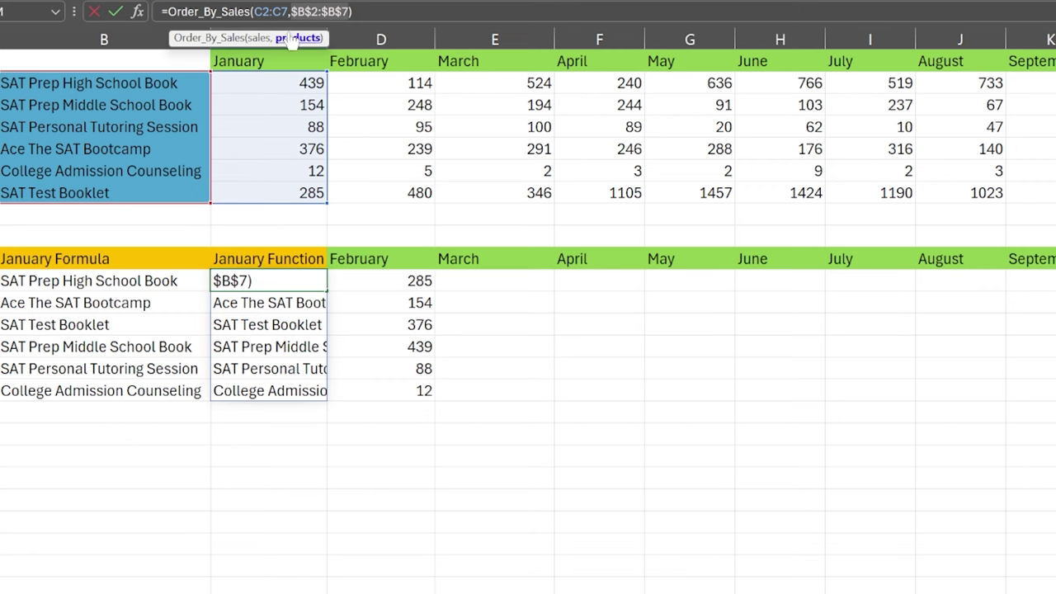
pyautogui.click(259, 37)
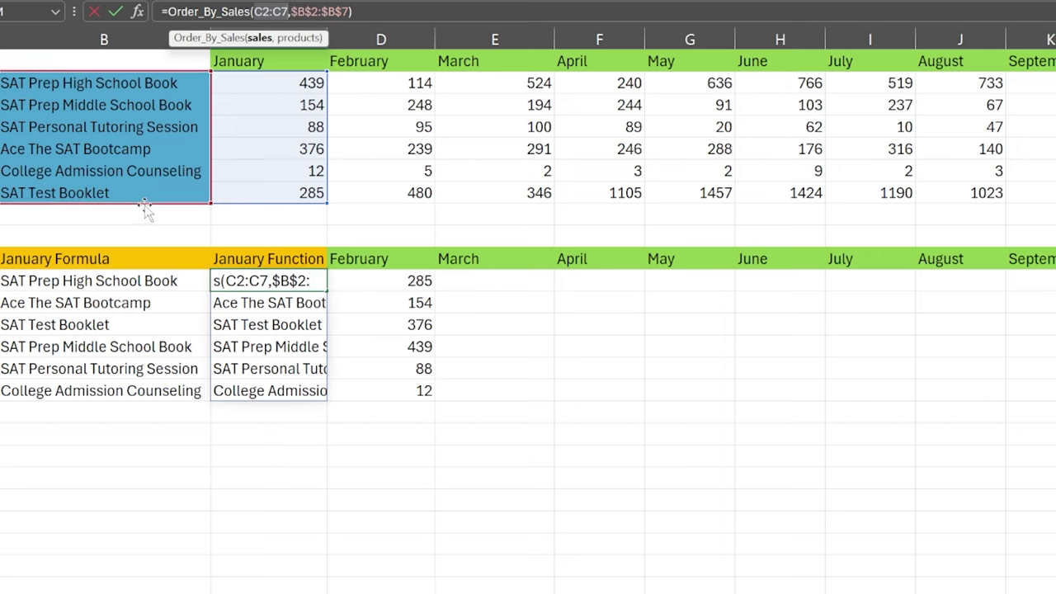
pyautogui.doubleClick(319, 11)
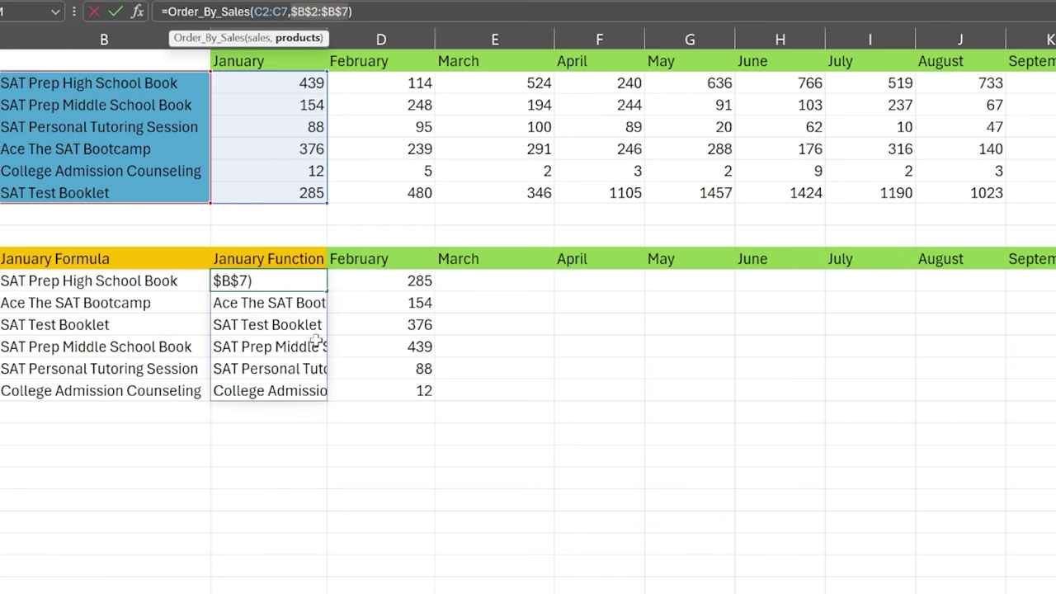
pyautogui.hotkey('ctrl', 'Return')
# Step: Fill the Order_By_Sales formula from C11 across row 11 through December in N11
pyautogui.moveTo(327, 292); pyautogui.dragTo(1040, 282)
pyautogui.moveTo(744, 310); pyautogui.dragTo(940, 317)
pyautogui.click(901, 310)
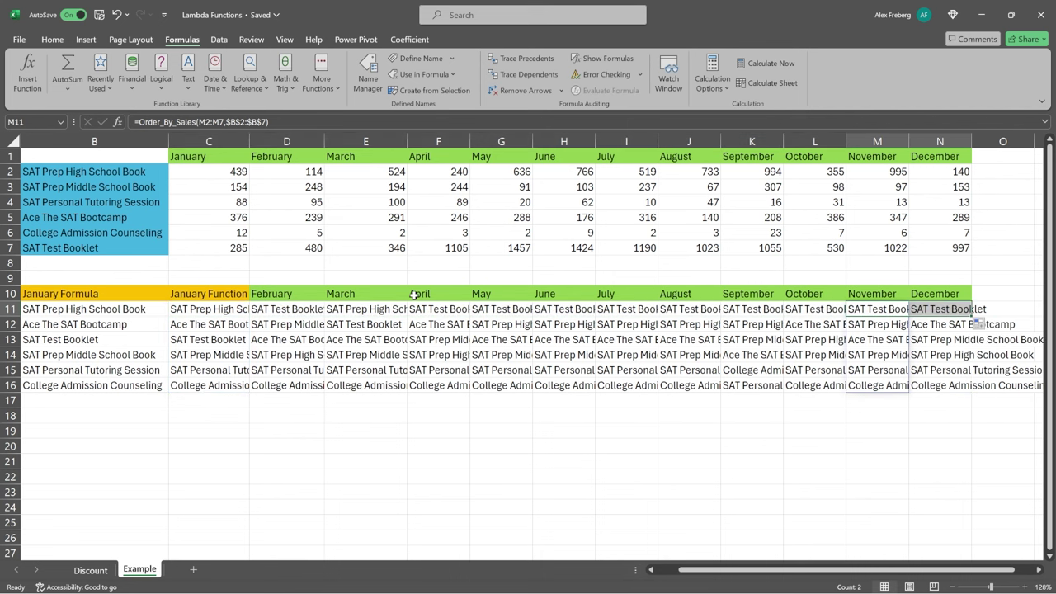
# Step: Compare the Order_By_Sales formula in C11 with the full LAMBDA formula in B11
pyautogui.click(427, 387)
pyautogui.click(445, 413)
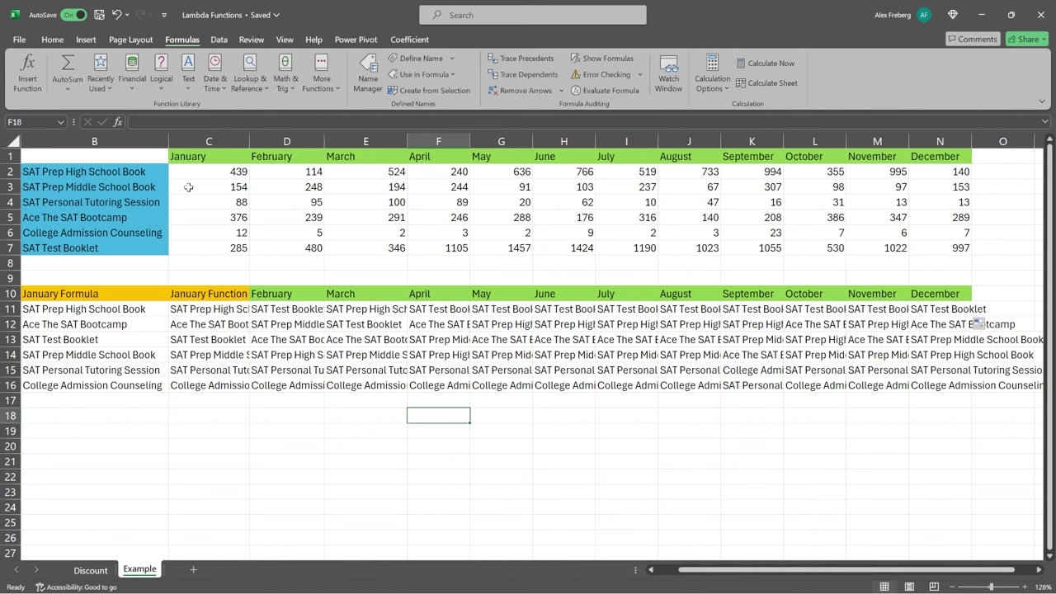
pyautogui.click(213, 308)
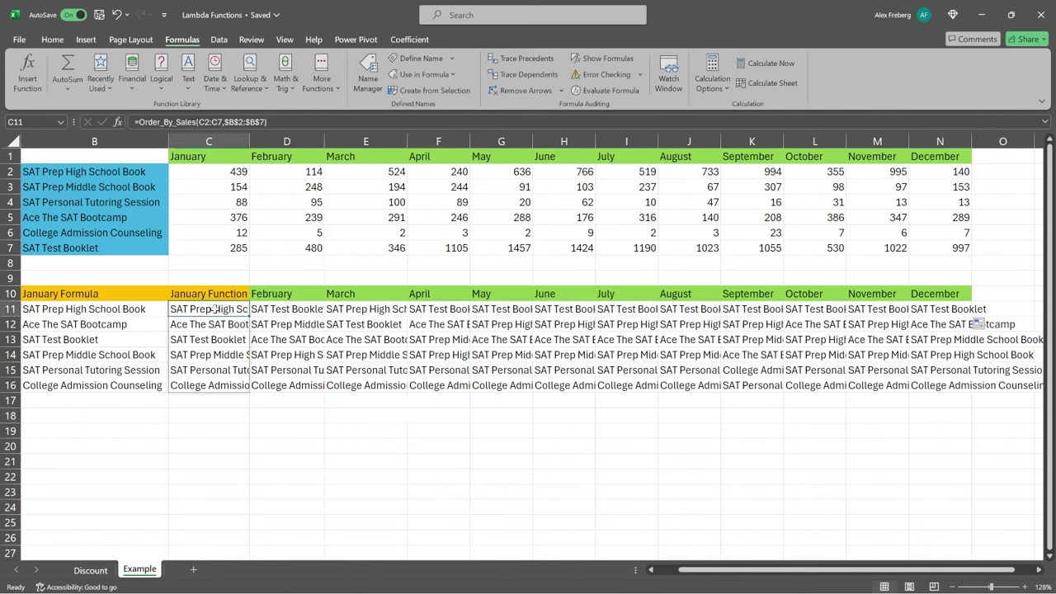
pyautogui.click(134, 309)
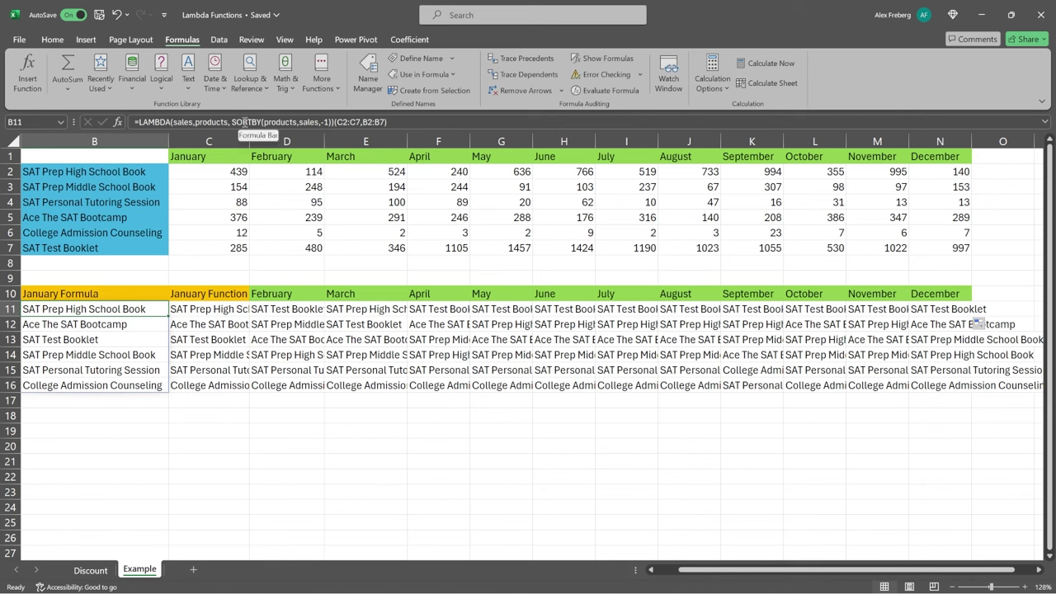
# Step: Add the comment "Applies 25% discount for Seniors (65+) and 10% for everyone else." to the defined name Discount_Applied
pyautogui.click(368, 78)
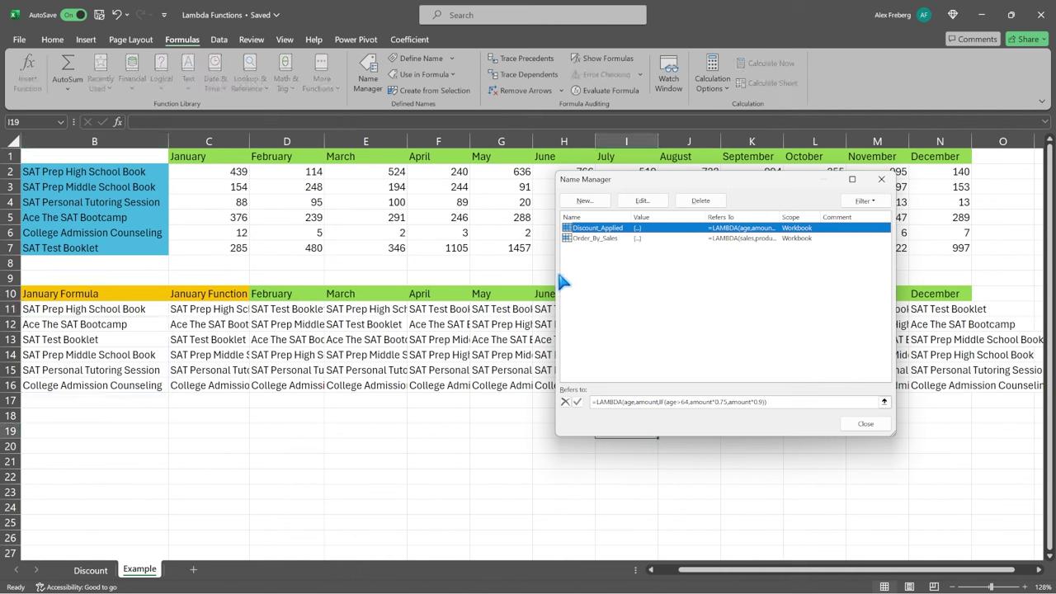
pyautogui.doubleClick(672, 228)
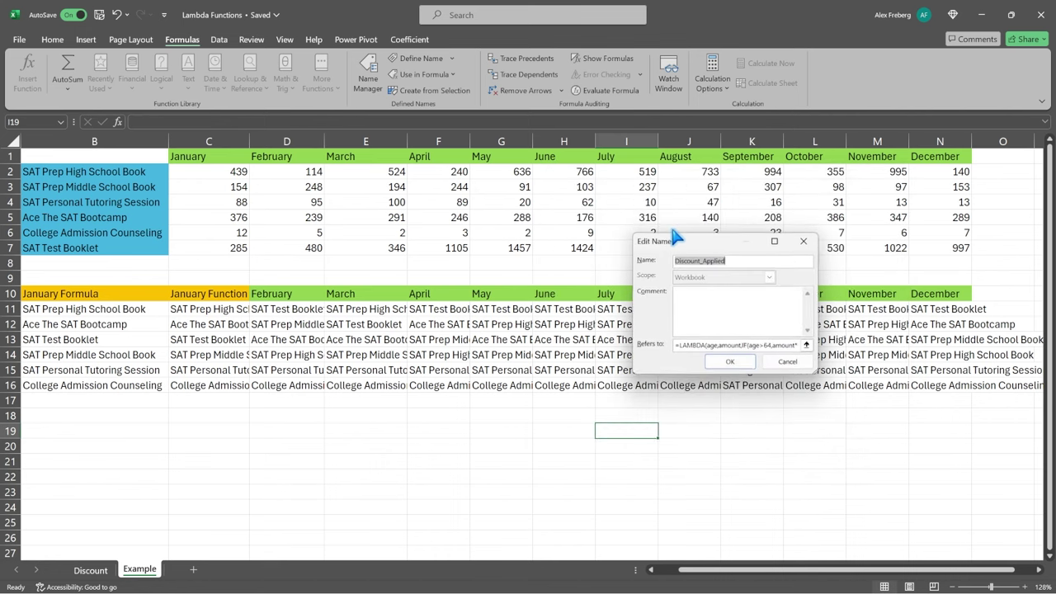
pyautogui.click(724, 310)
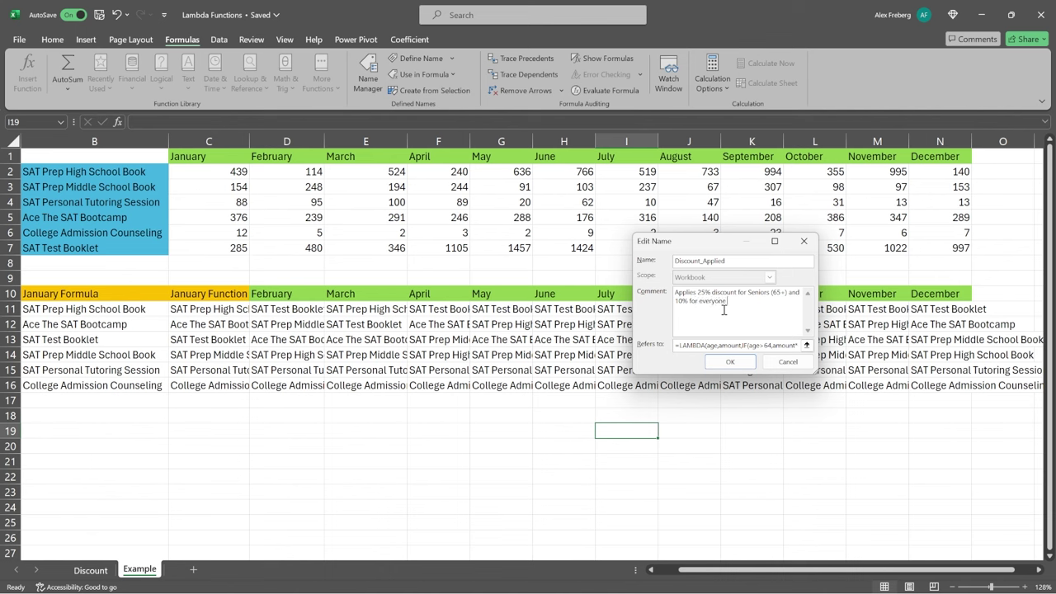
pyautogui.click(729, 362)
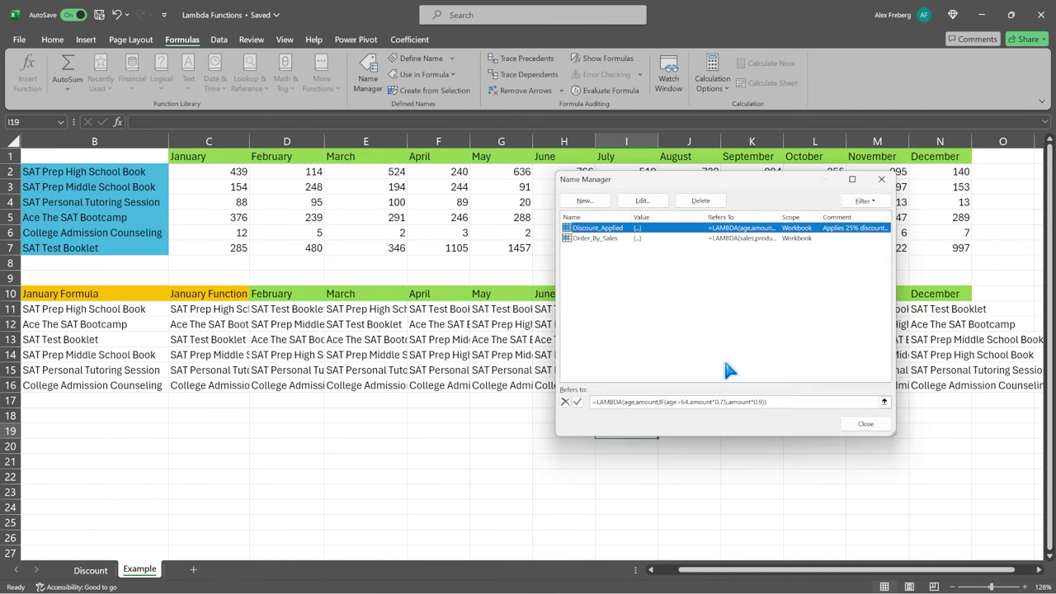
pyautogui.click(866, 423)
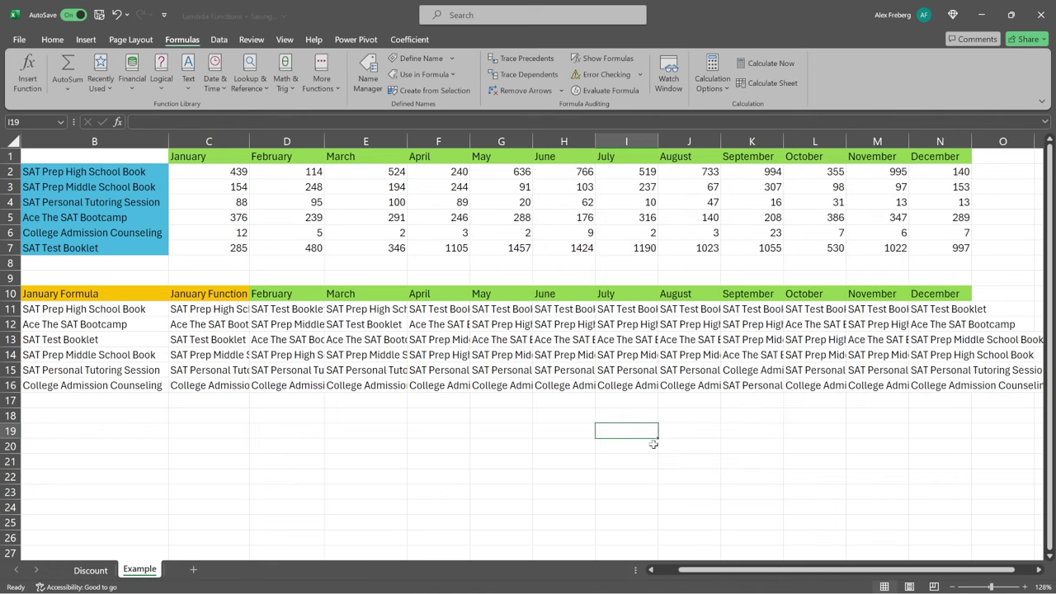
# Step: Begin the formula =disc in I19 to check the Discount_Applied description among the suggestions, and clear the cell
pyautogui.write('=disc')
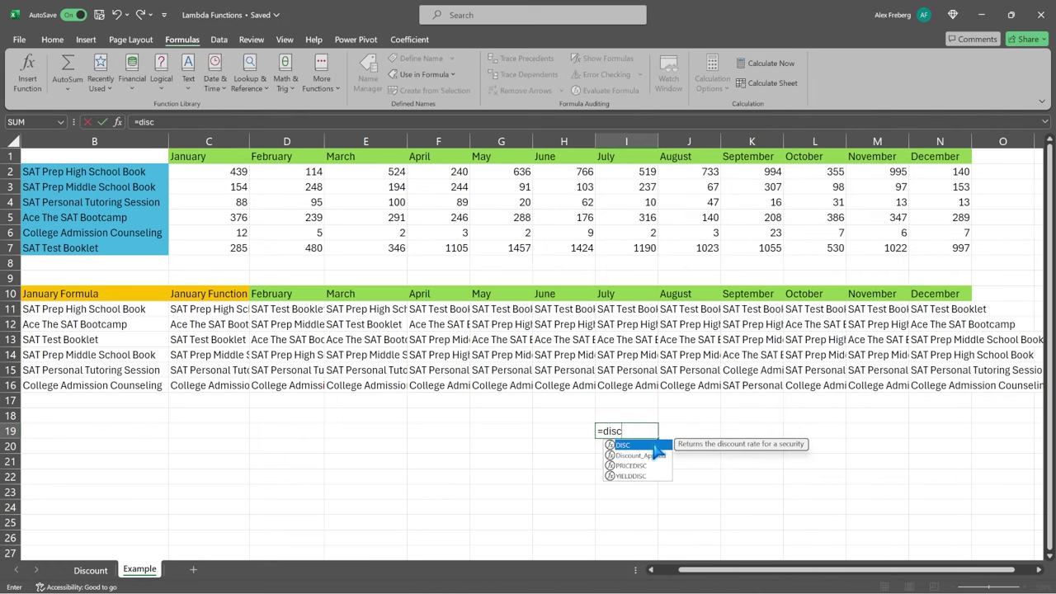
pyautogui.click(651, 456)
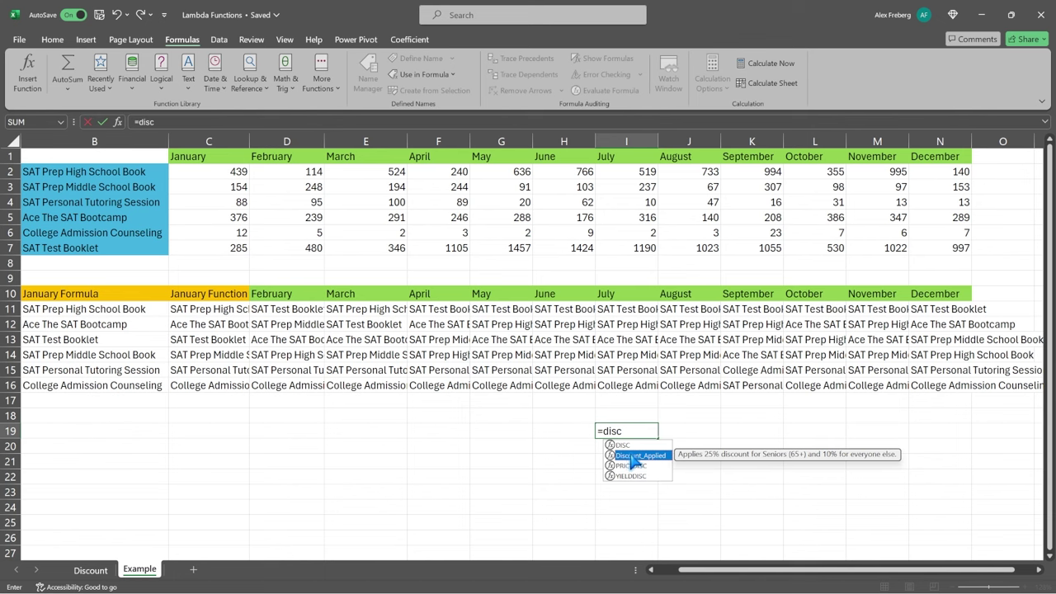
pyautogui.click(627, 410)
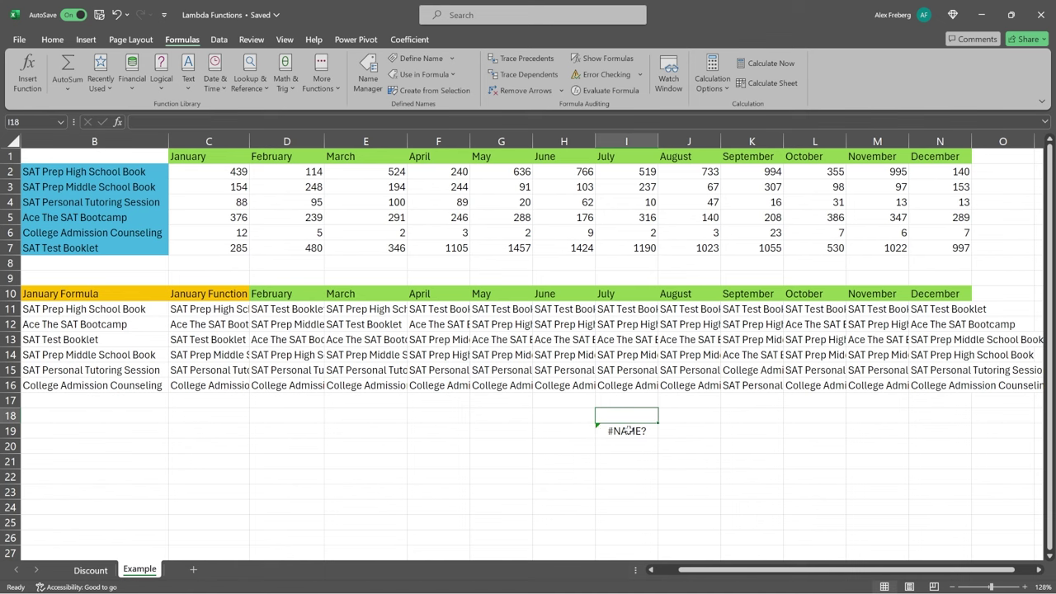
pyautogui.click(627, 431)
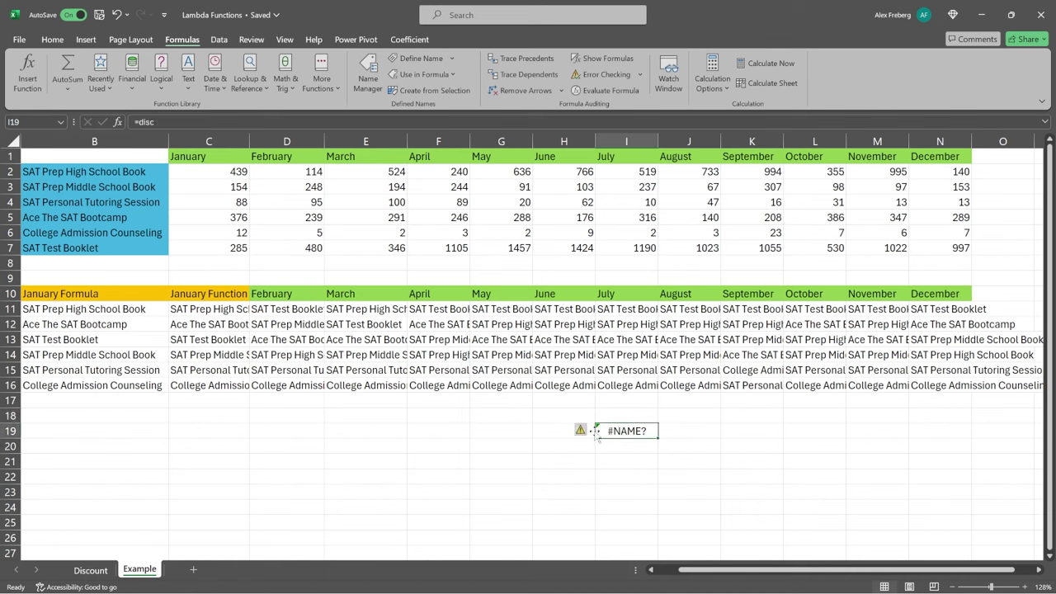
pyautogui.press('Delete')
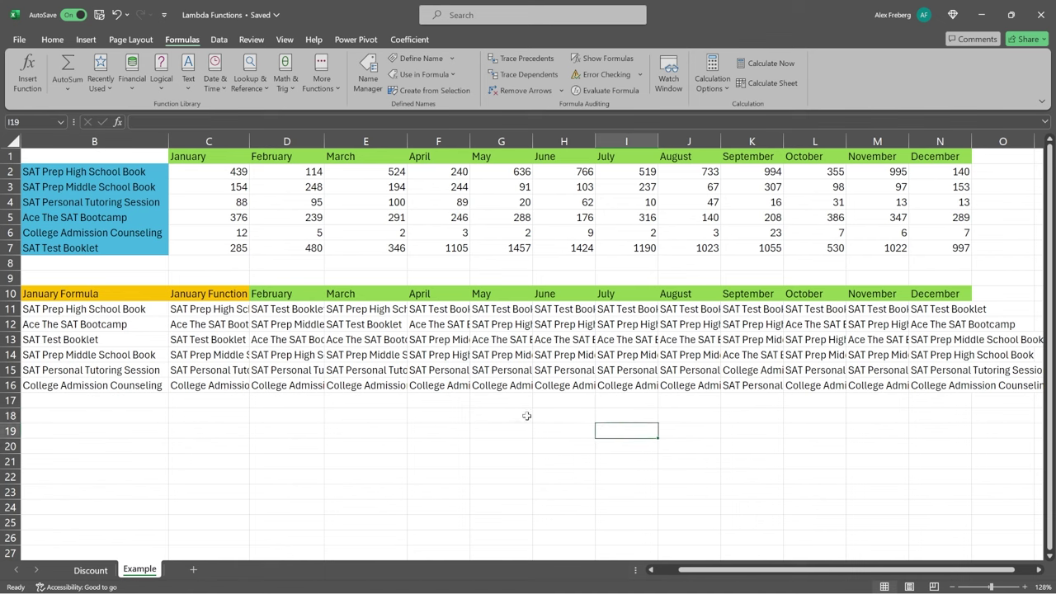
pyautogui.click(527, 416)
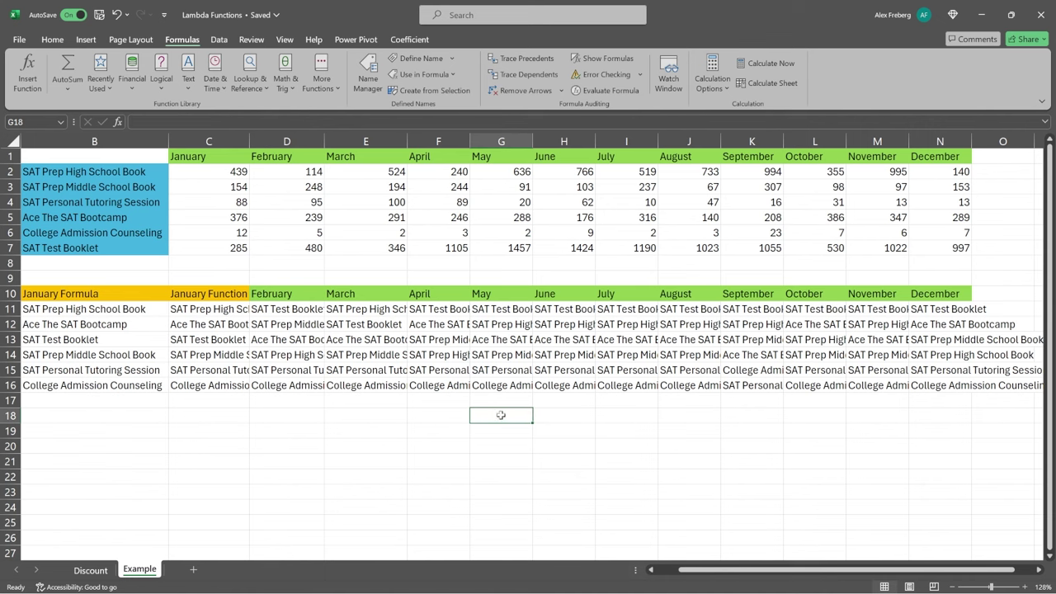